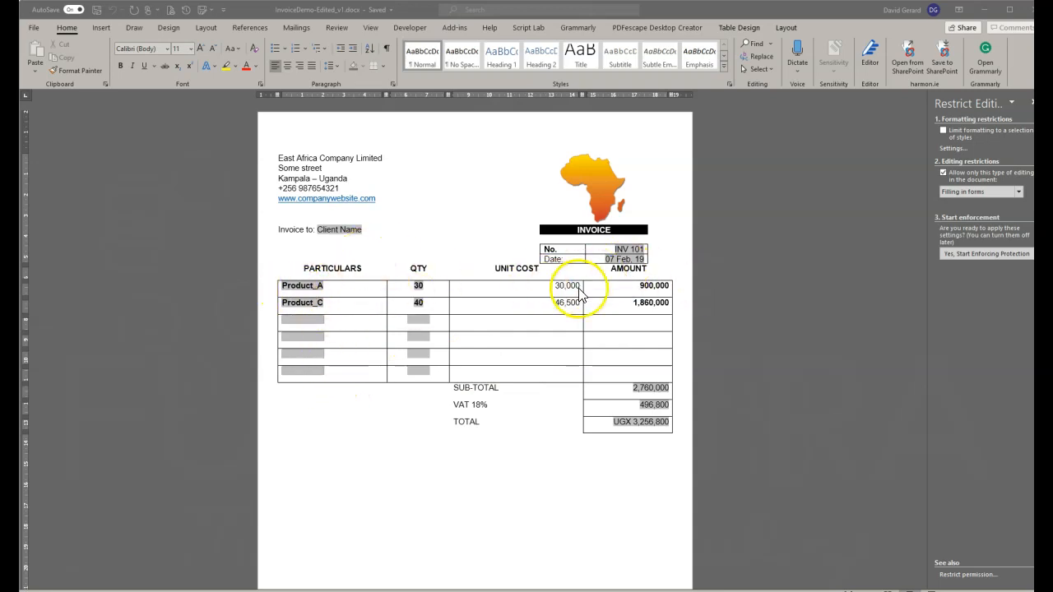
# Focus the invoice document, with editing restricted to Filling in forms.
pyautogui.click(309, 285)
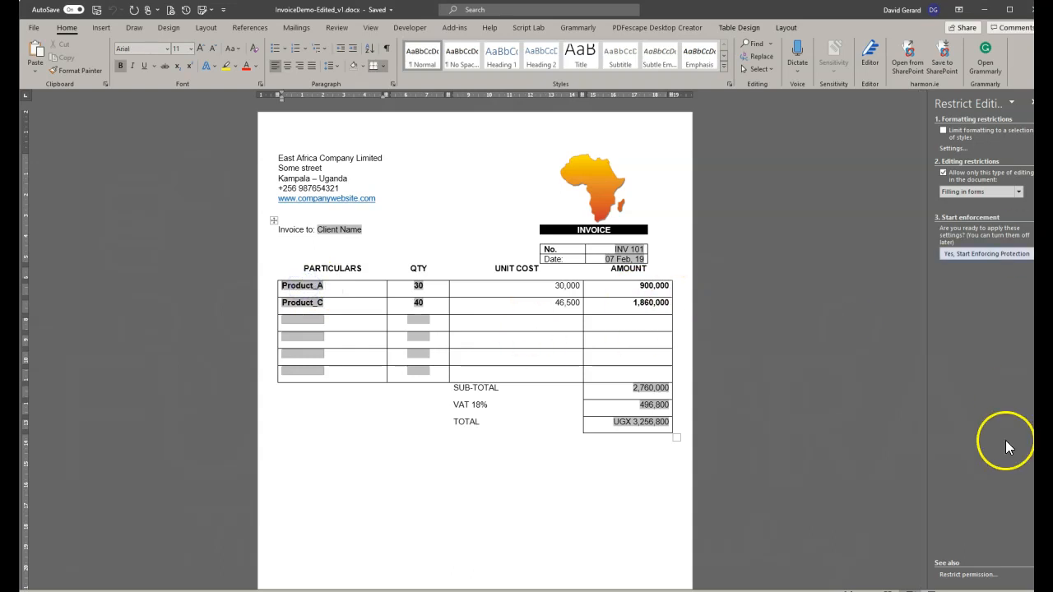
# Enforce protection without a password, pick Product_H (740,000) for line one giving UGX 28,390,800, then unprotect.
pyautogui.click(980, 253)
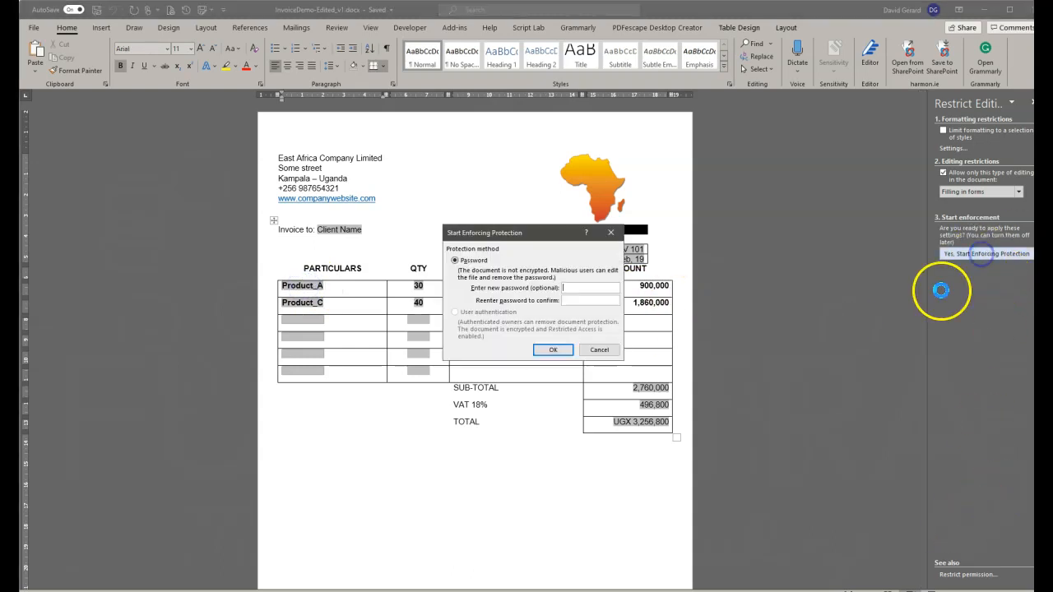
pyautogui.click(545, 348)
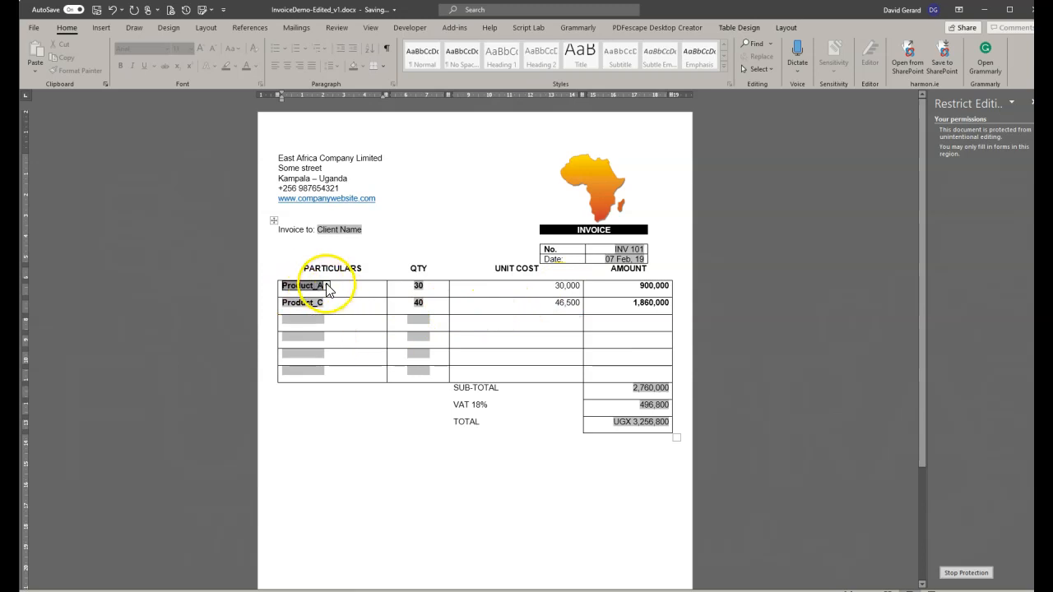
pyautogui.click(326, 286)
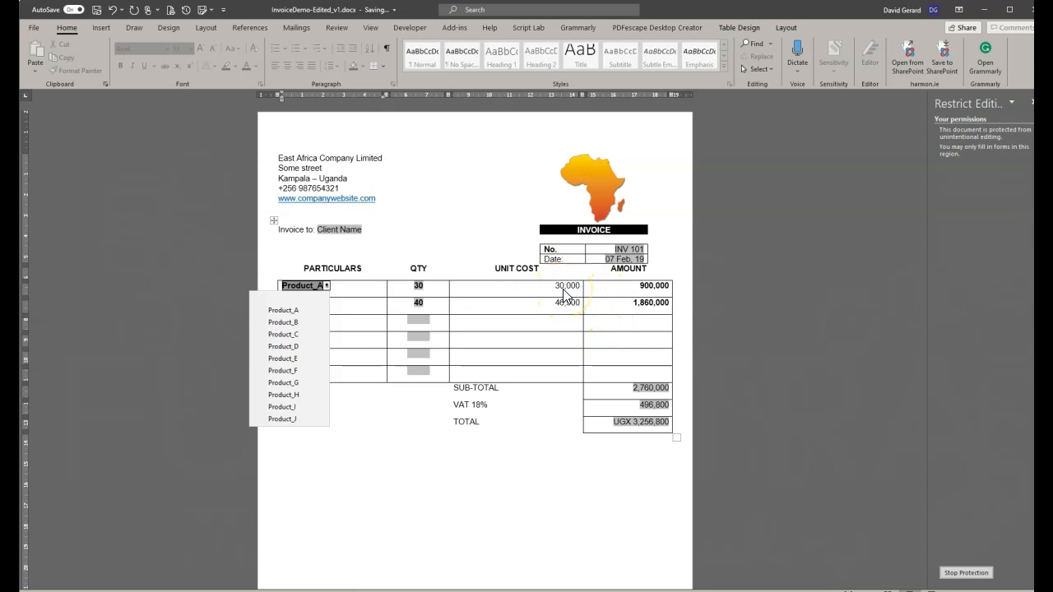
pyautogui.click(279, 396)
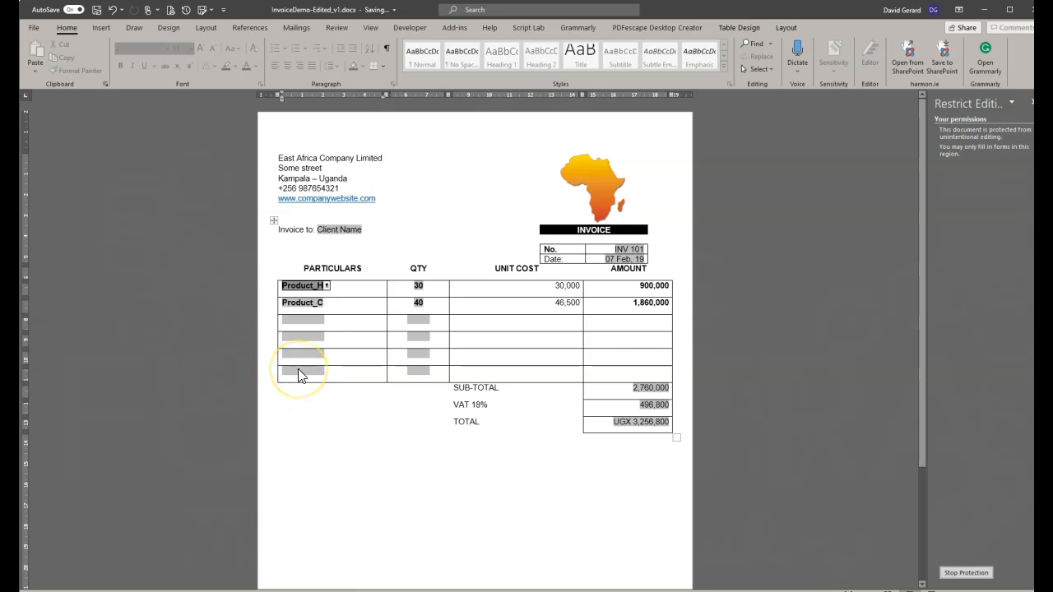
pyautogui.click(564, 284)
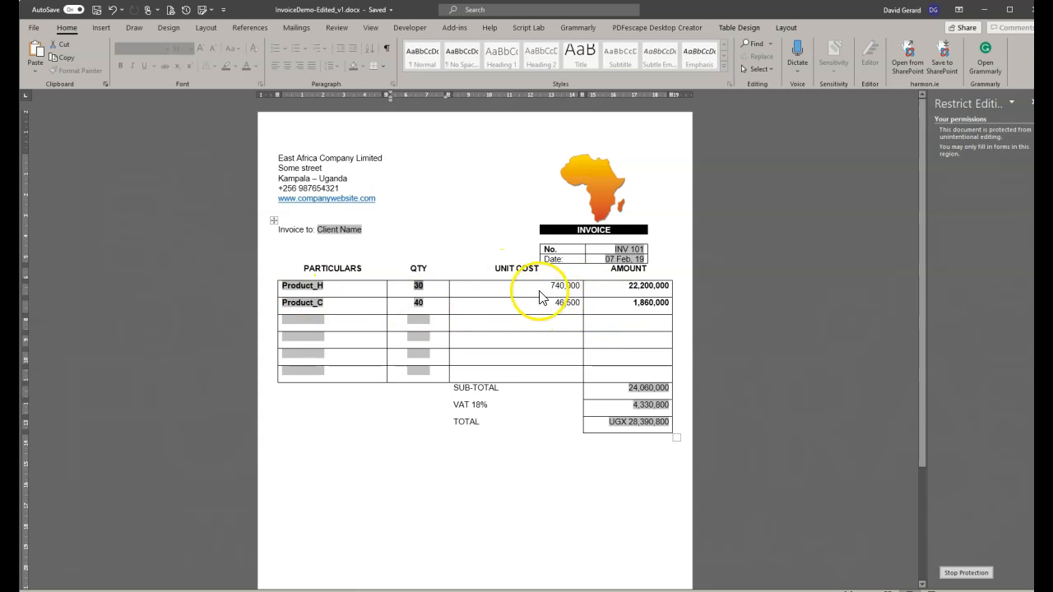
pyautogui.click(969, 572)
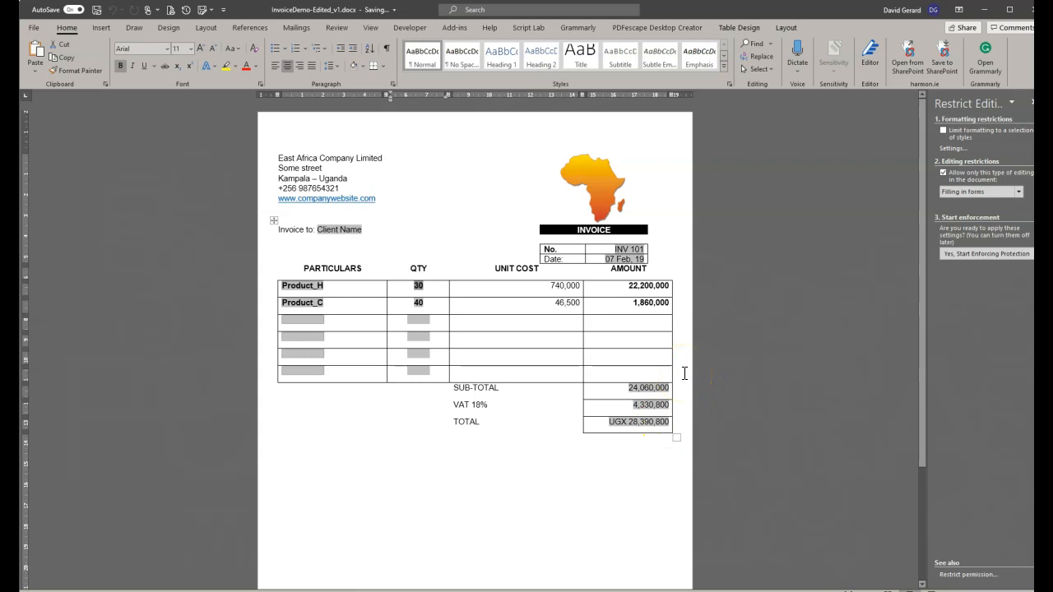
# Show field codes with Alt+F9 and select the first IF/REF unit-cost field code.
pyautogui.hotkey('alt', 'F9')
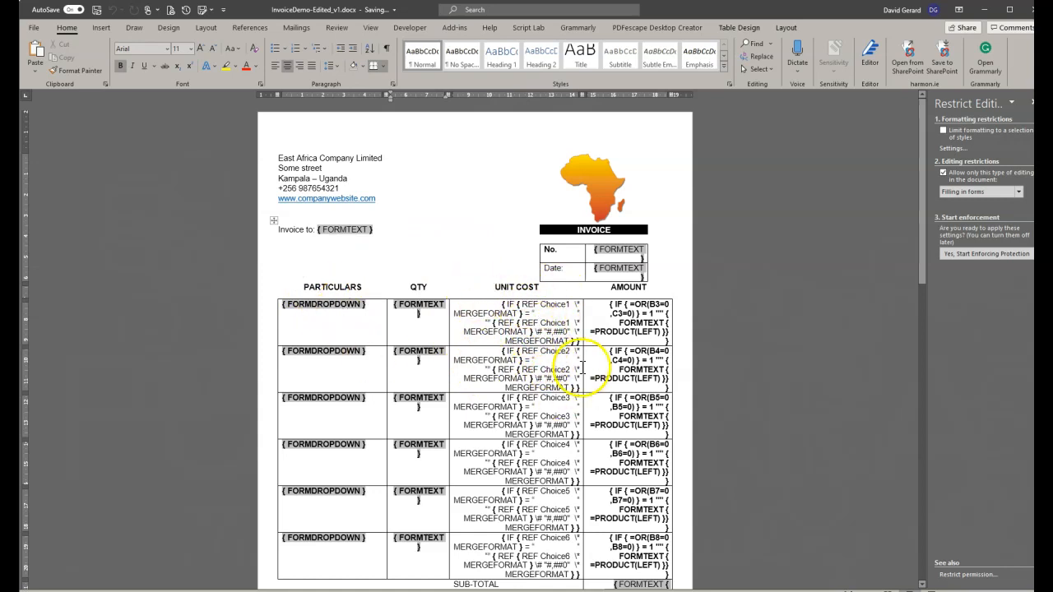
pyautogui.scroll(-1, 563, 410)
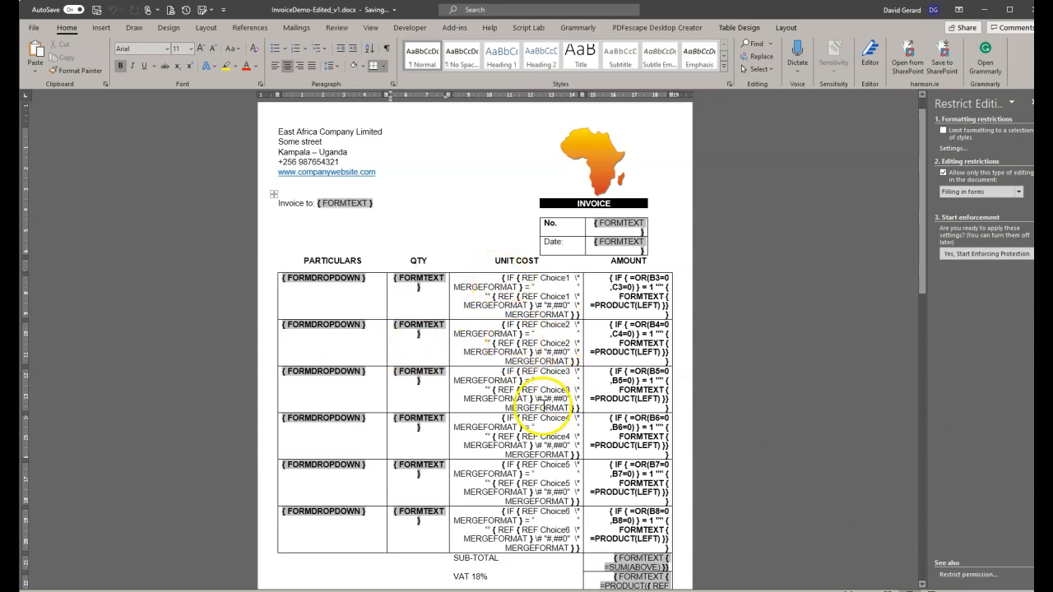
pyautogui.click(281, 279)
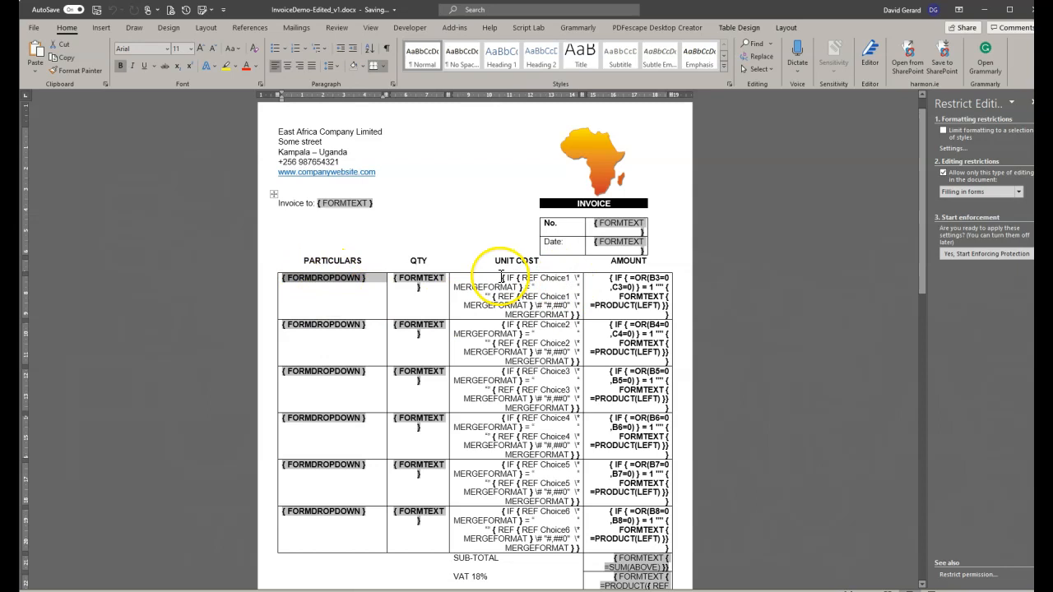
pyautogui.click(514, 279)
pyautogui.moveTo(552, 295); pyautogui.dragTo(553, 297)
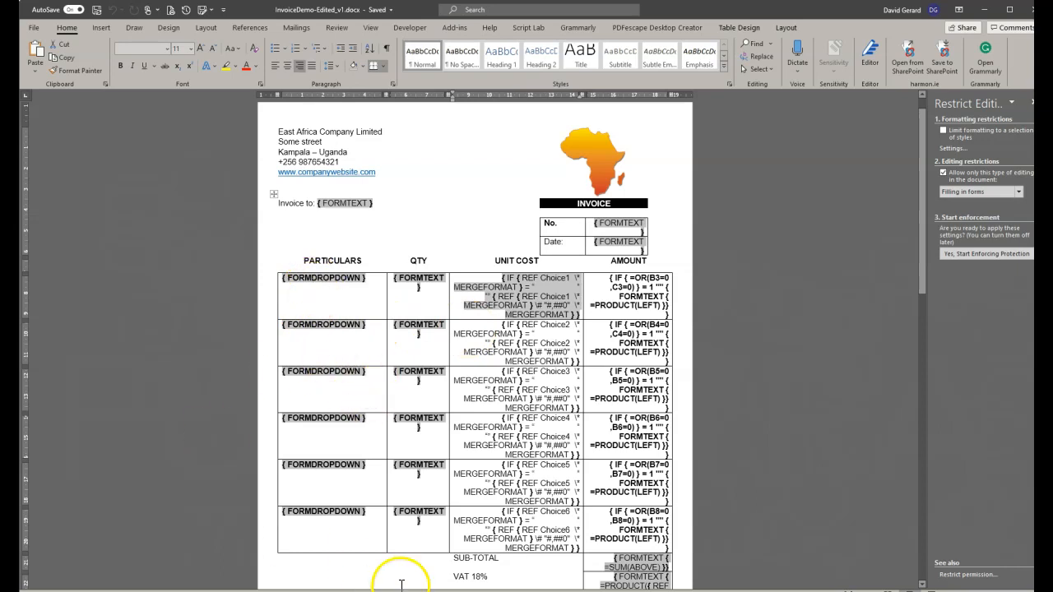
pyautogui.scroll(-10, 402, 579)
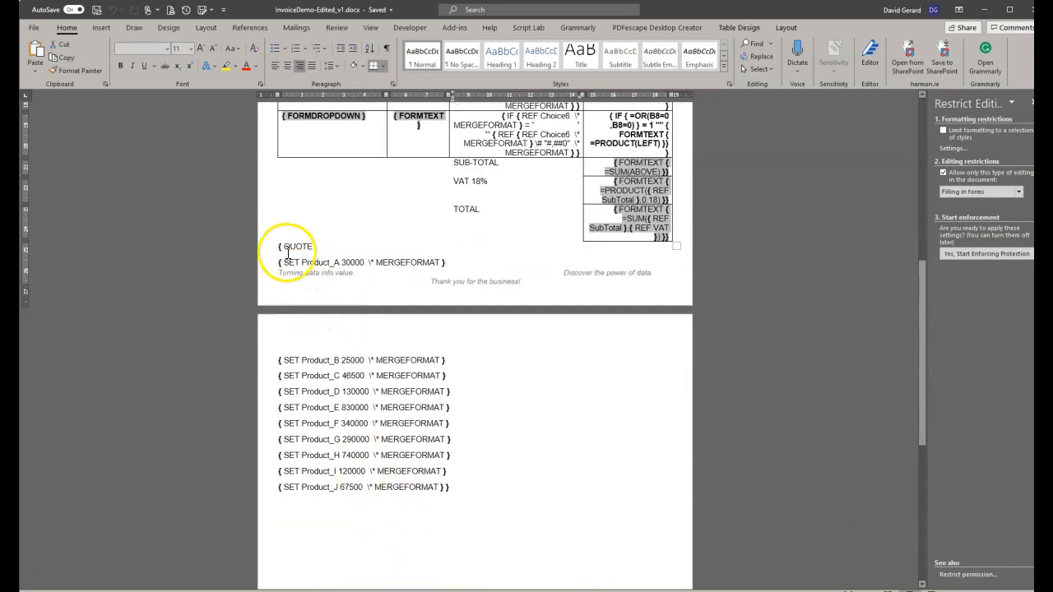
# Inspect the QUOTE field holding the SET product prices, then create a new blank document.
pyautogui.moveTo(279, 249); pyautogui.dragTo(473, 466)
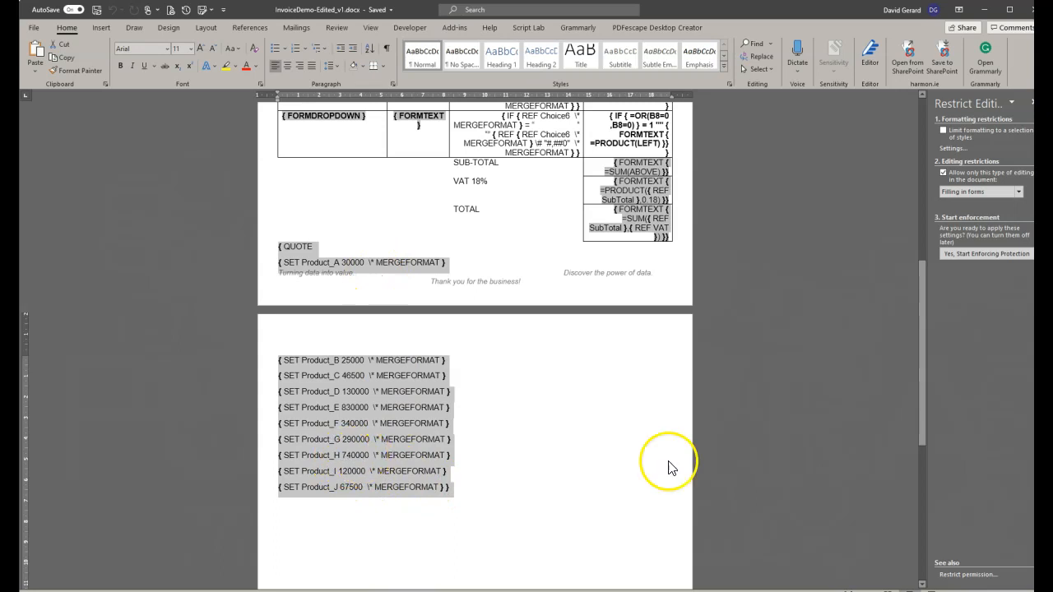
pyautogui.scroll(3, 689, 439)
pyautogui.scroll(3, 354, 224)
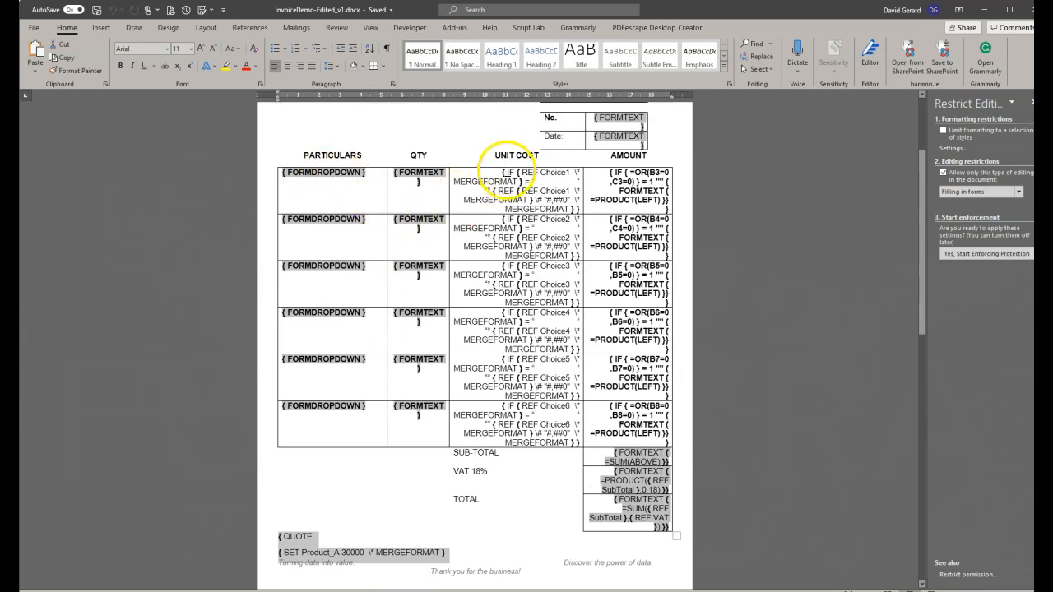
pyautogui.scroll(-6, 404, 526)
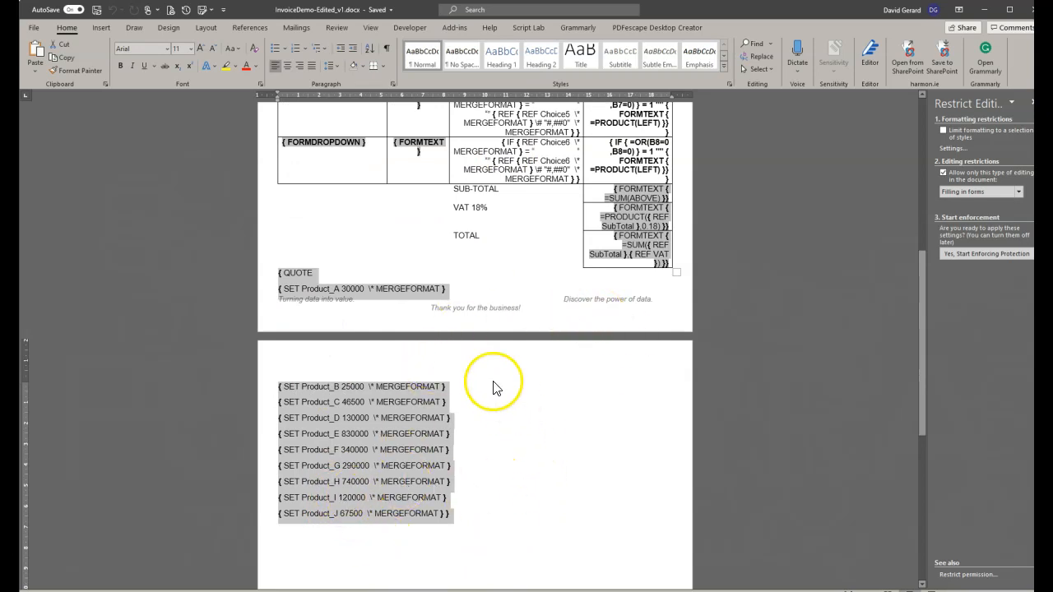
pyautogui.scroll(5, 461, 465)
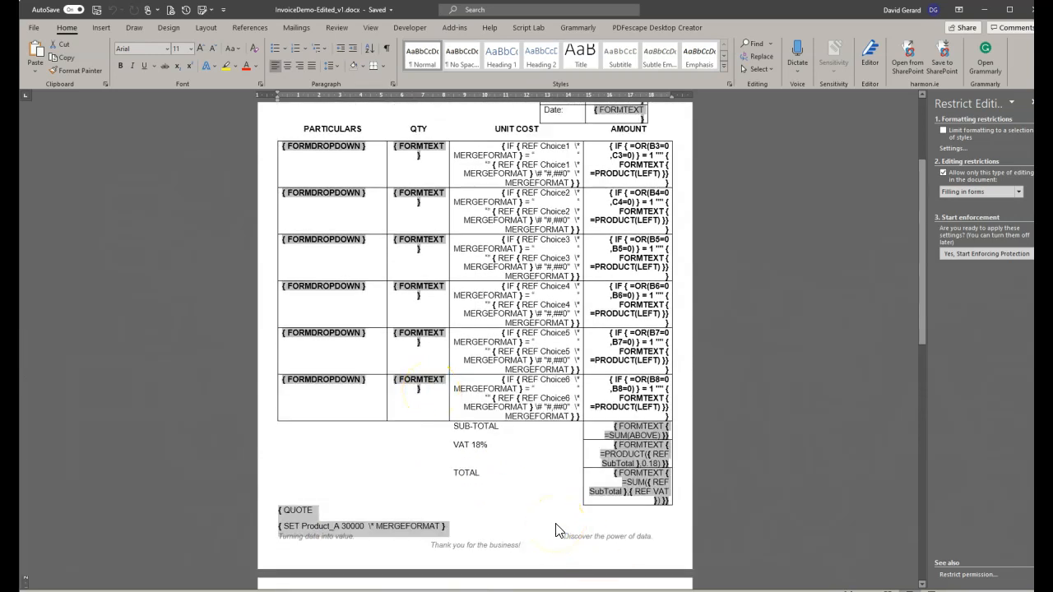
pyautogui.hotkey('ctrl', 'n')
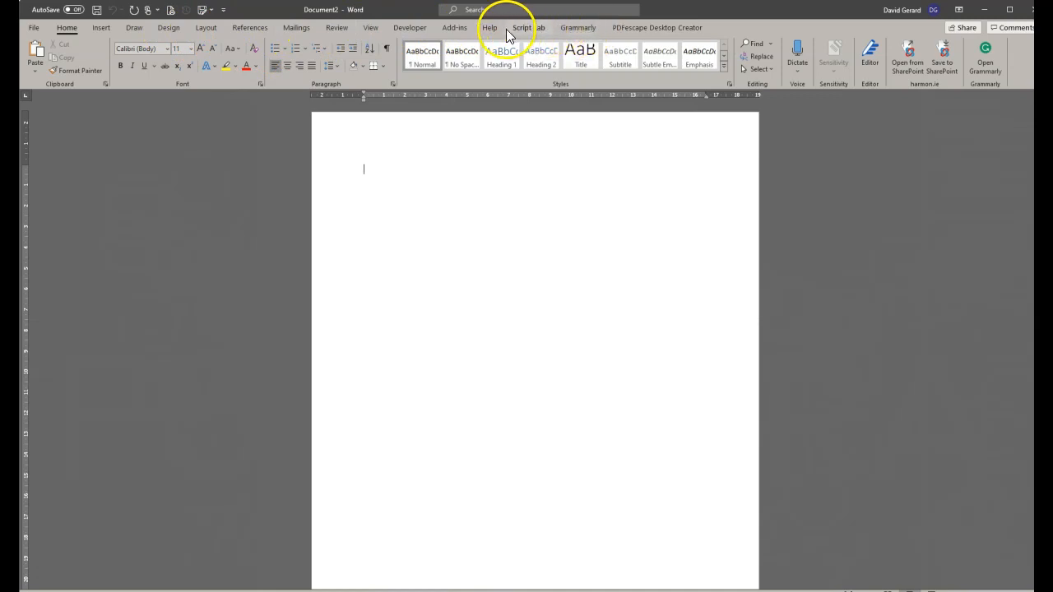
# Turn on the Developer tab through Customize the Ribbon and display its tools.
pyautogui.click(410, 27)
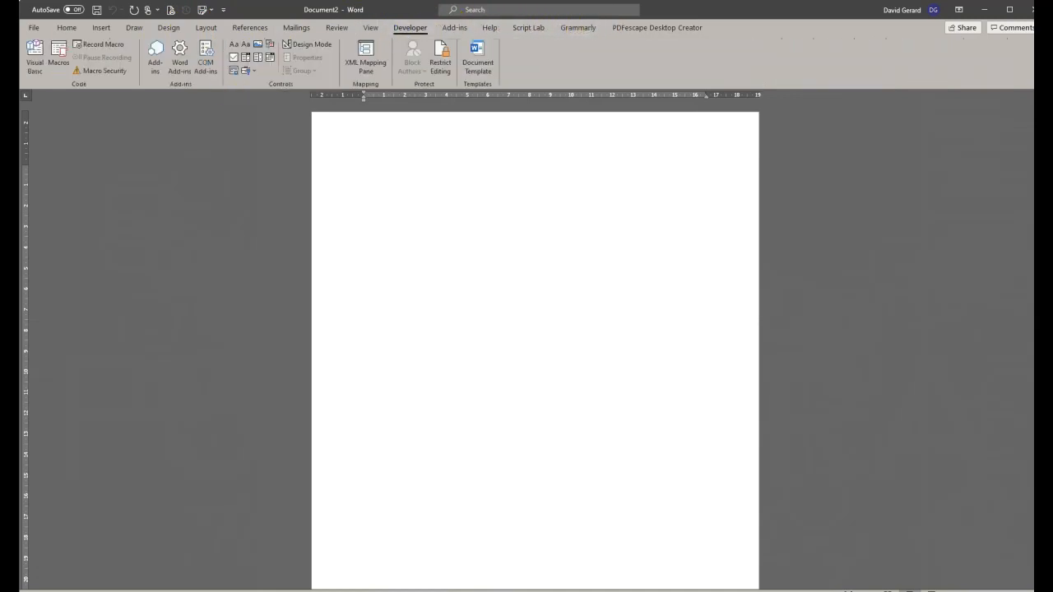
pyautogui.click(33, 27)
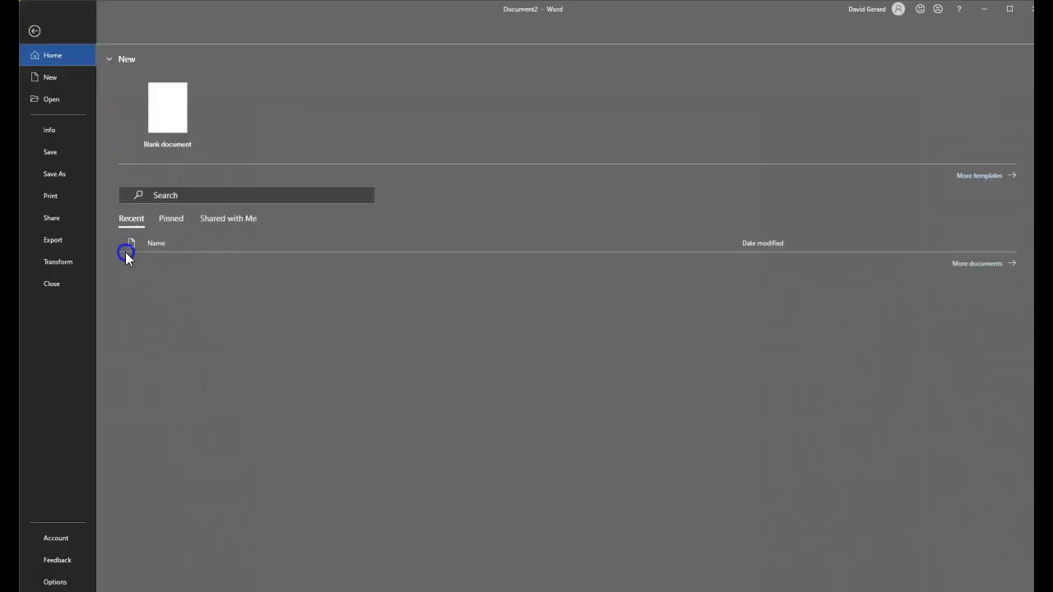
pyautogui.click(34, 31)
pyautogui.rightClick(138, 63)
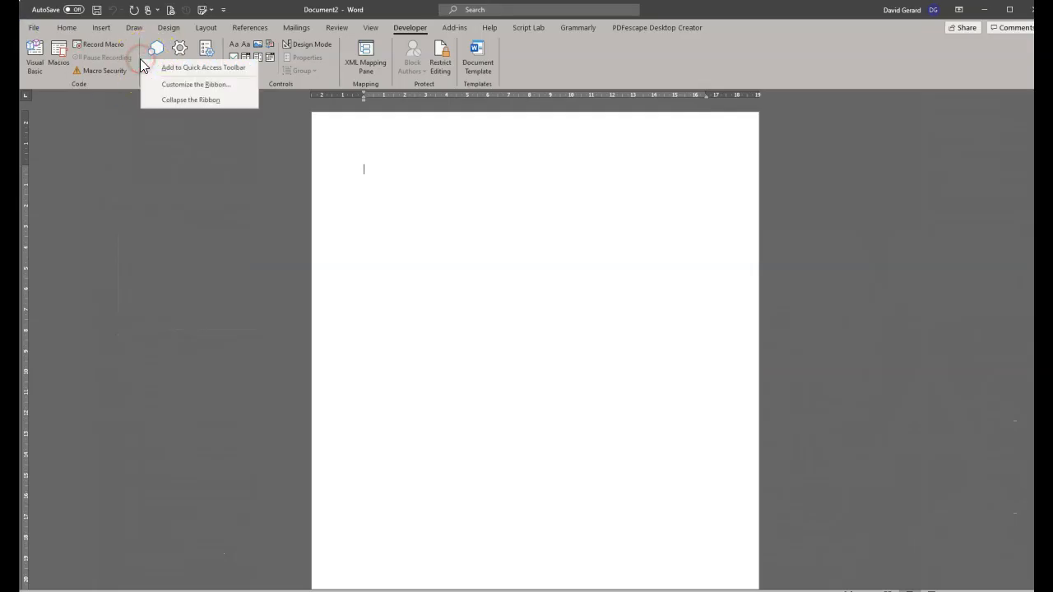
pyautogui.click(193, 86)
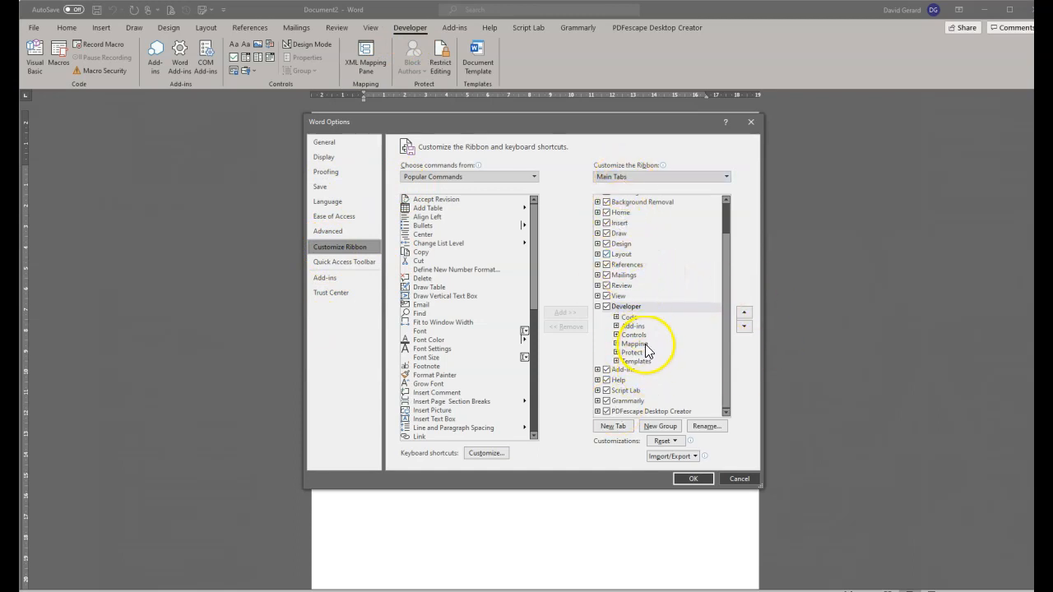
pyautogui.click(607, 307)
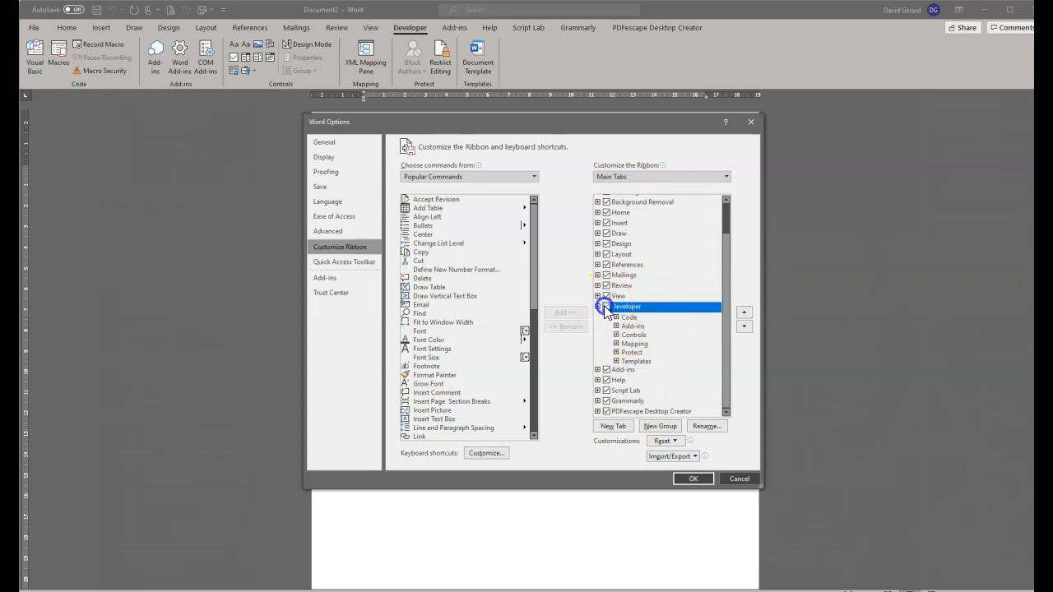
pyautogui.click(701, 483)
pyautogui.click(412, 29)
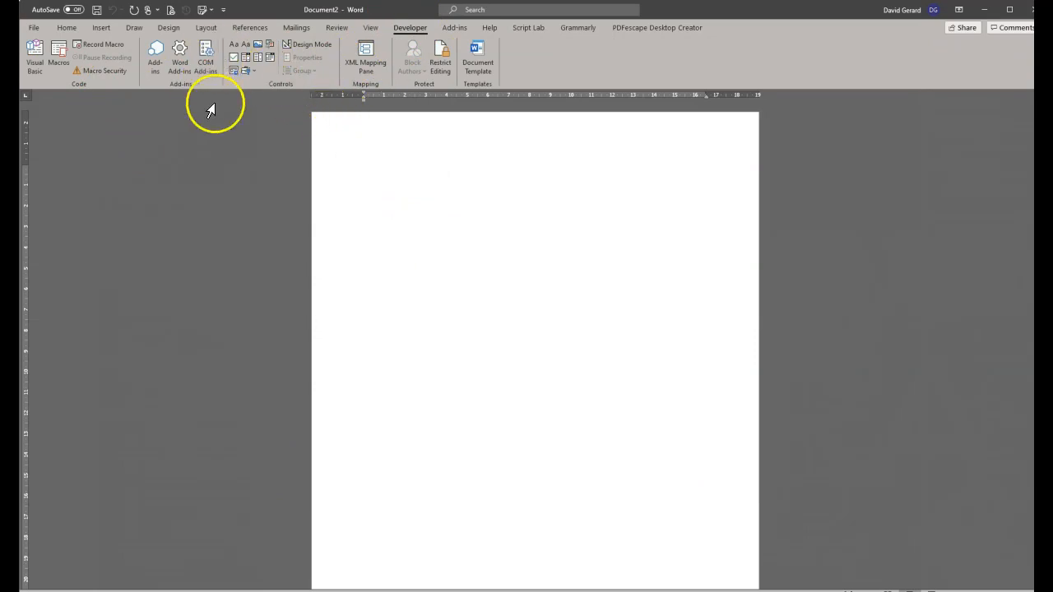
# Insert a legacy drop-down form field into Document2.
pyautogui.click(255, 72)
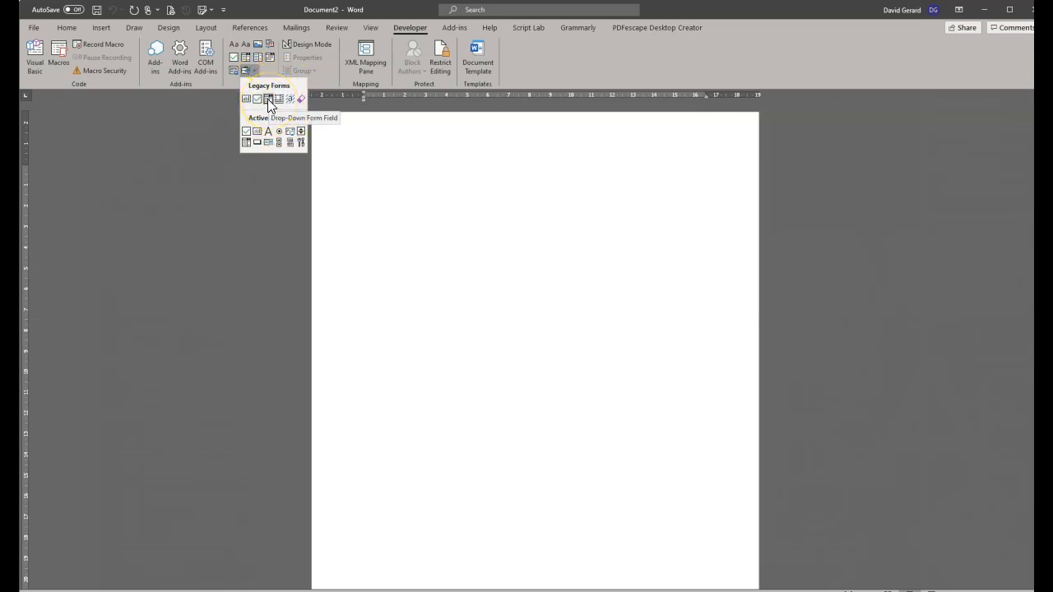
pyautogui.click(269, 101)
pyautogui.hotkey('alt', 'F9')
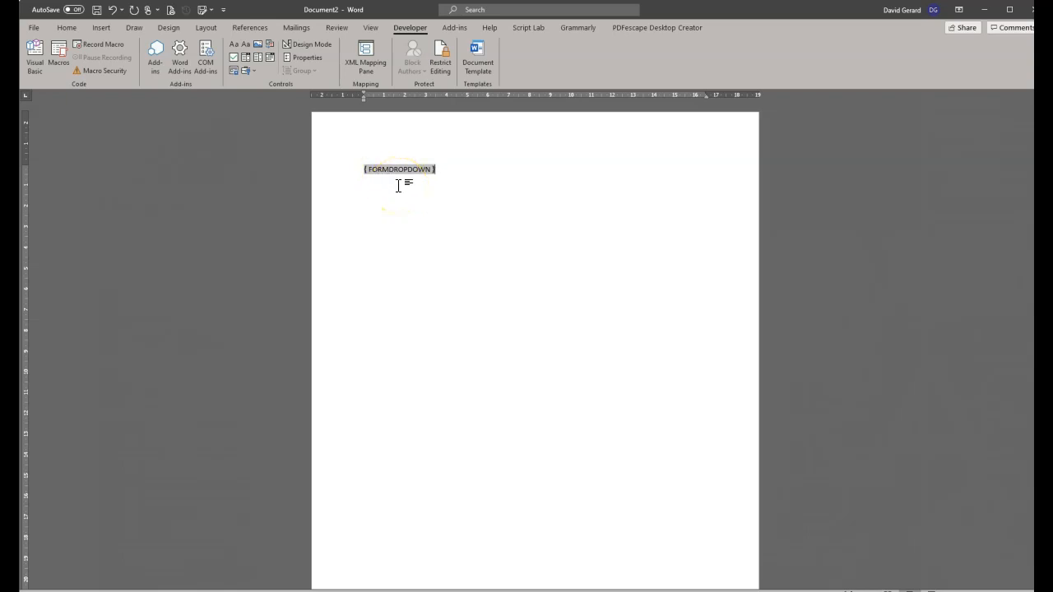
pyautogui.hotkey('alt', 'F9')
# Add Product A, Product B and Product C as the drop-down's items.
pyautogui.click(369, 170)
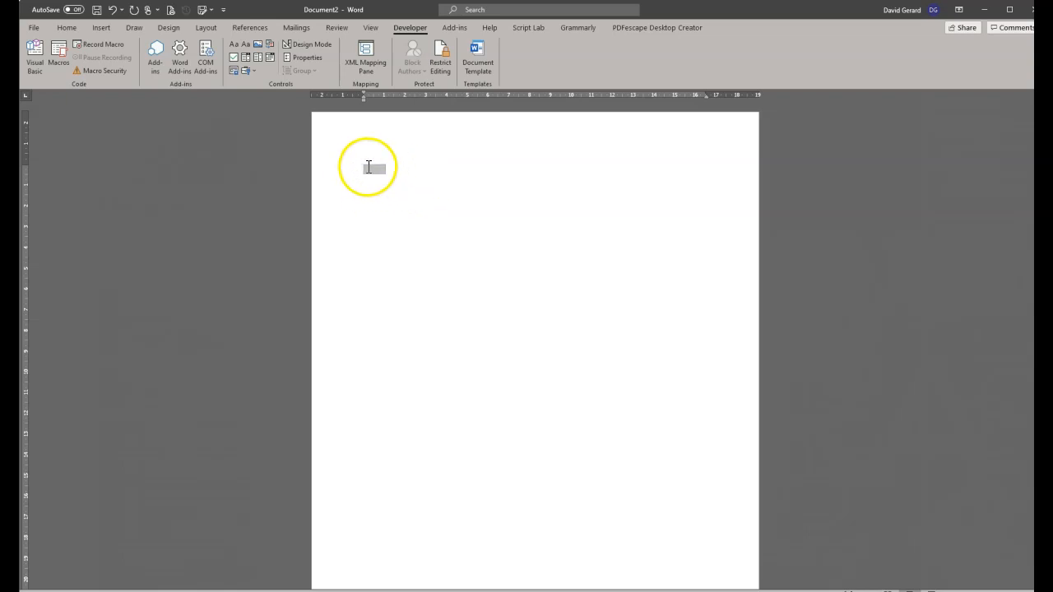
pyautogui.rightClick(369, 170)
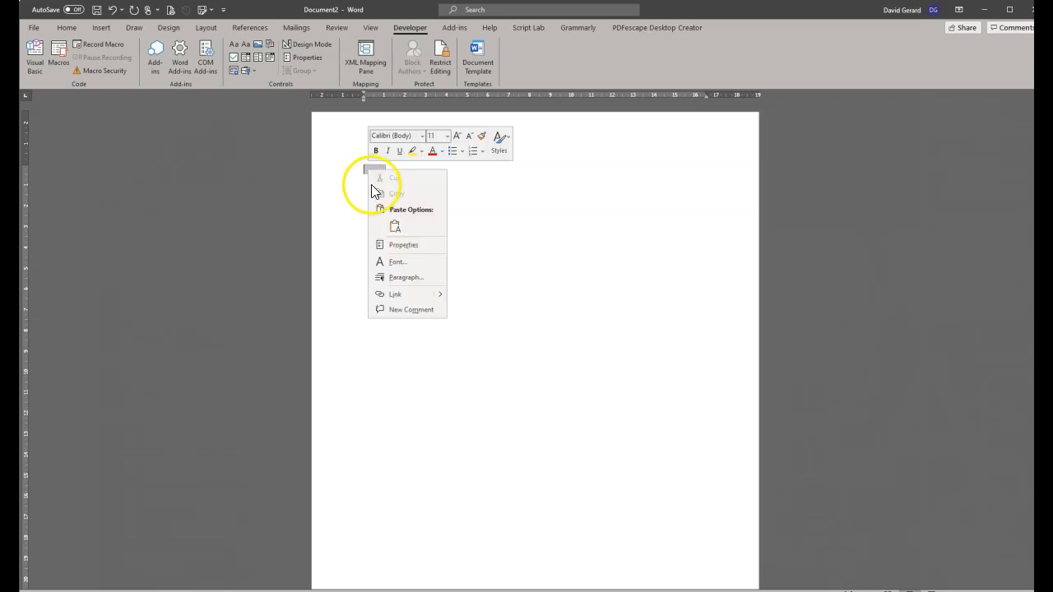
pyautogui.click(401, 245)
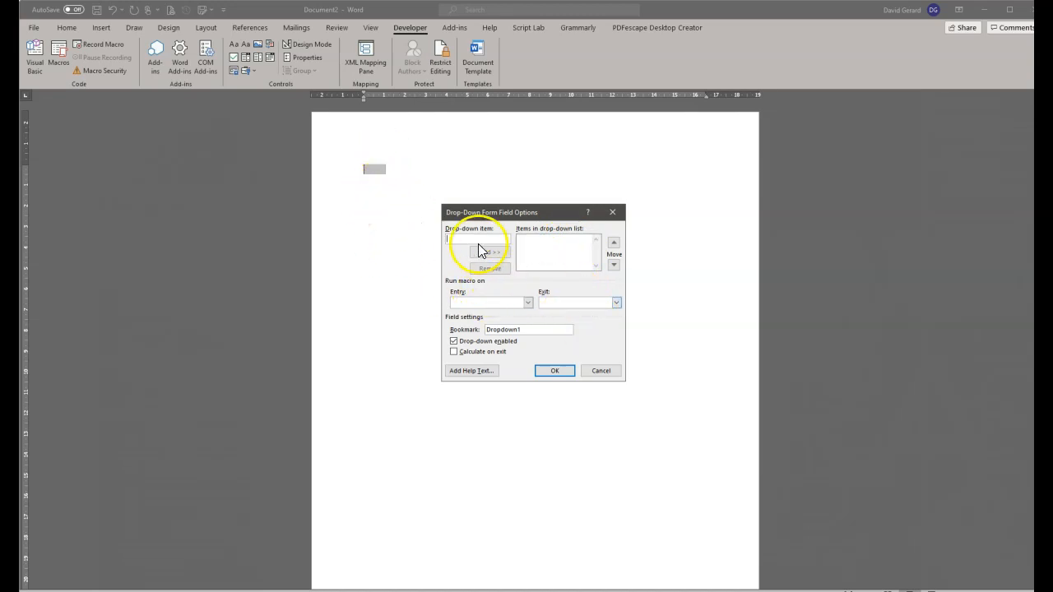
pyautogui.write('F')
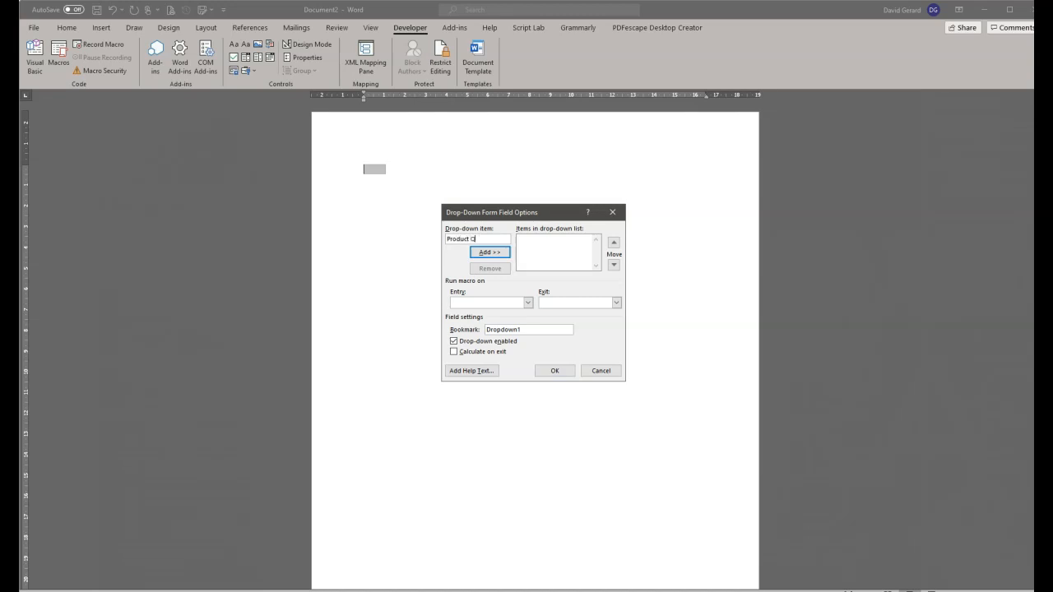
pyautogui.write('roduct A')
pyautogui.click(490, 252)
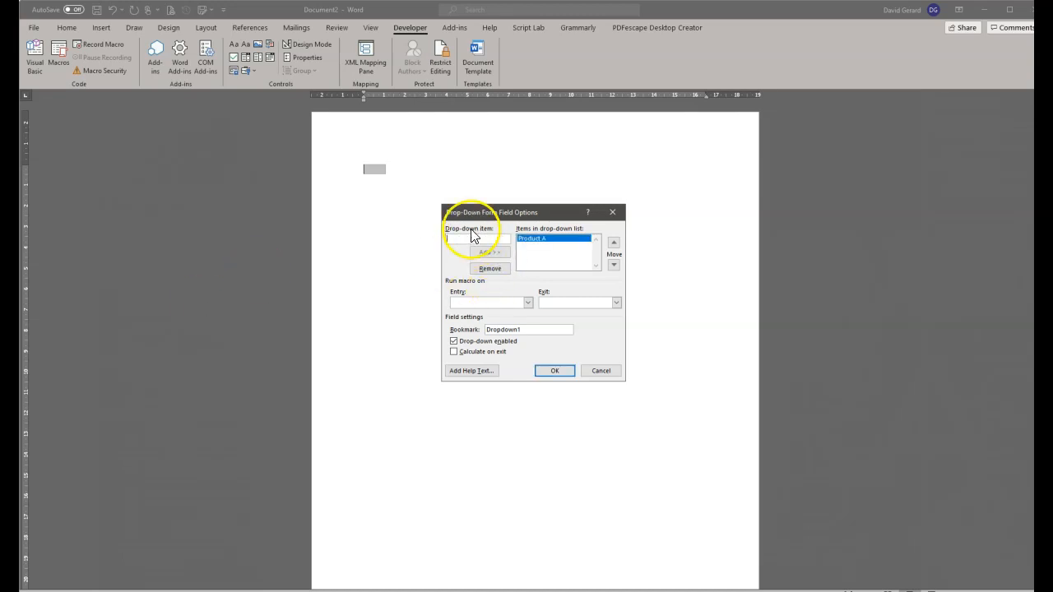
pyautogui.write('Produc')
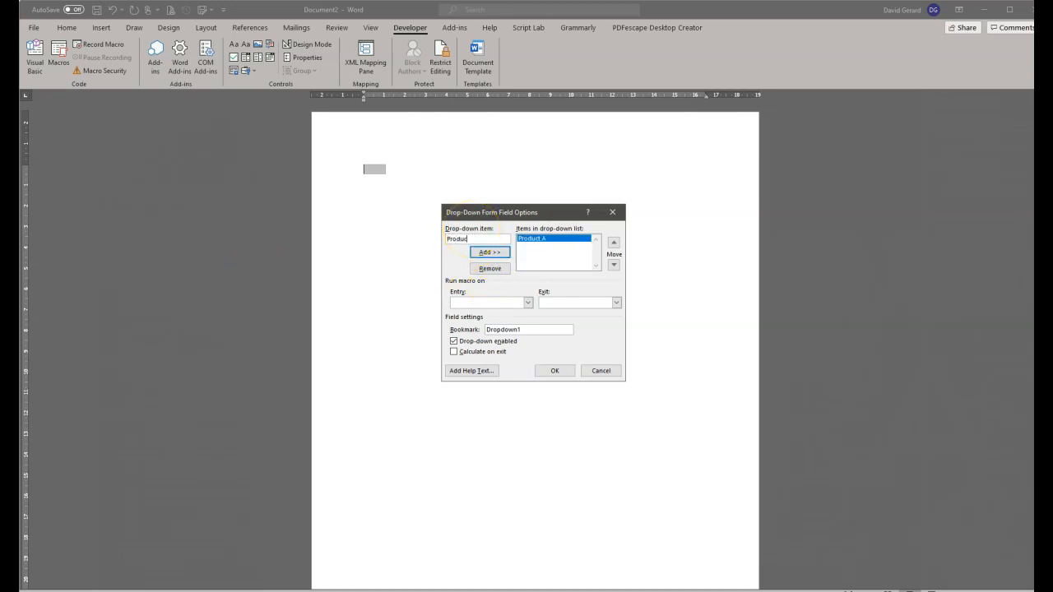
pyautogui.write('t B')
pyautogui.press('Return')
pyautogui.write('P')
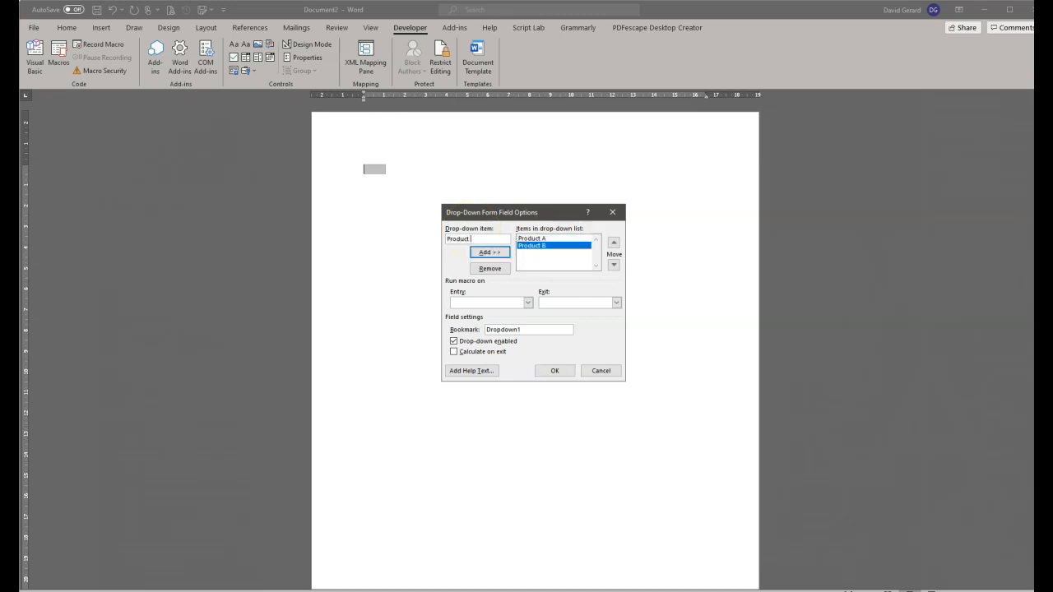
pyautogui.press('Return')
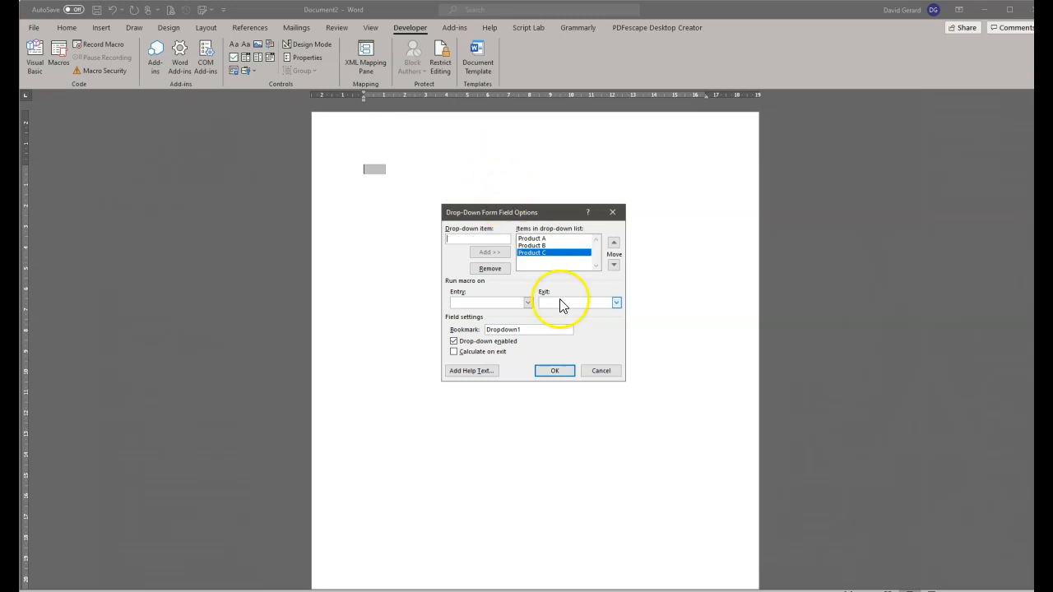
pyautogui.click(555, 370)
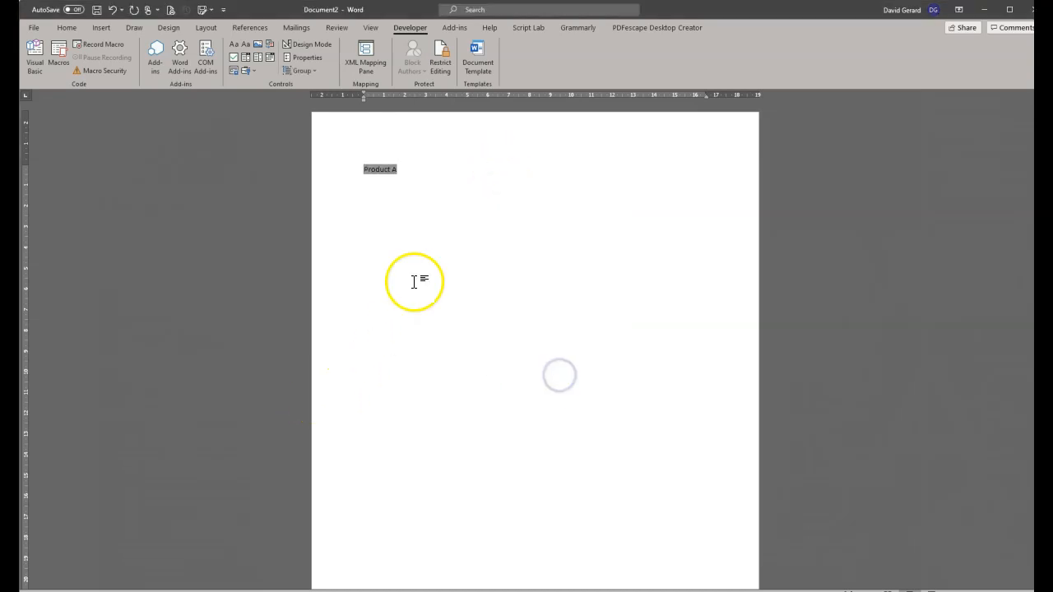
# Restrict editing to Filling in forms and enforce protection without a password.
pyautogui.click(383, 172)
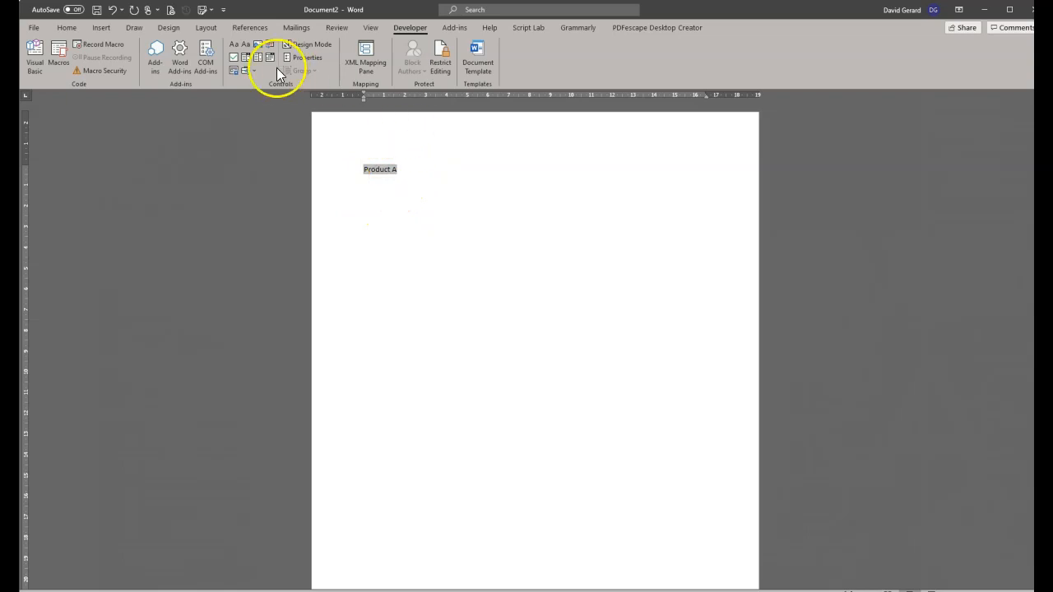
pyautogui.click(437, 57)
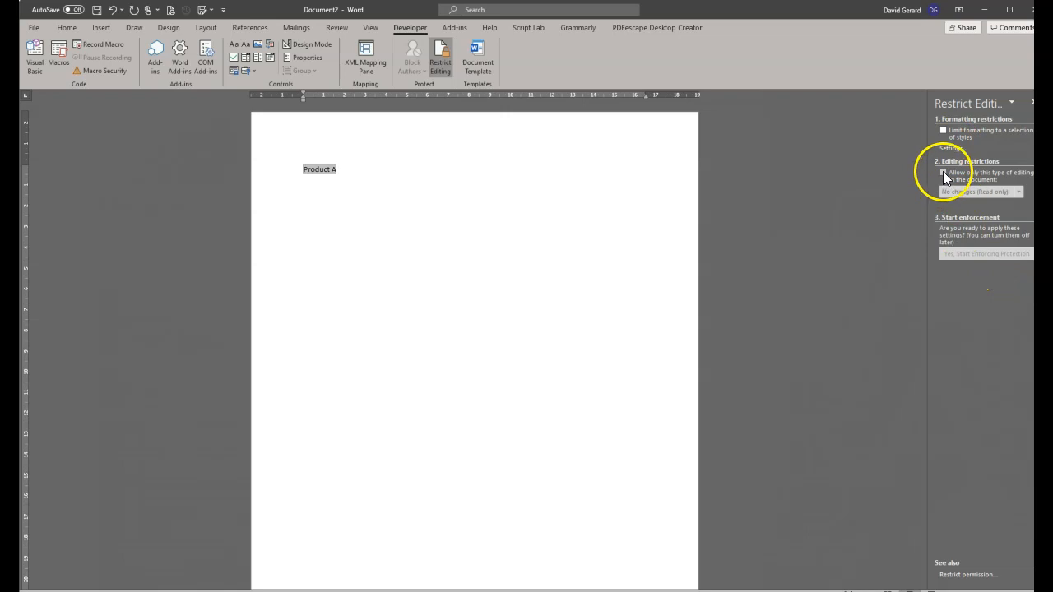
pyautogui.click(944, 172)
pyautogui.click(1018, 192)
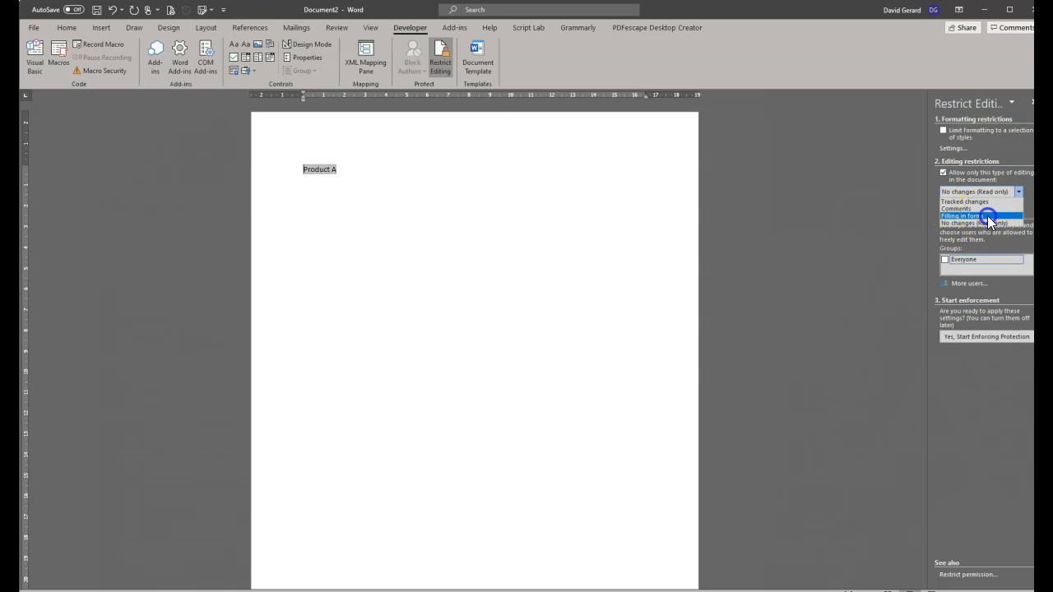
pyautogui.click(987, 216)
pyautogui.click(973, 253)
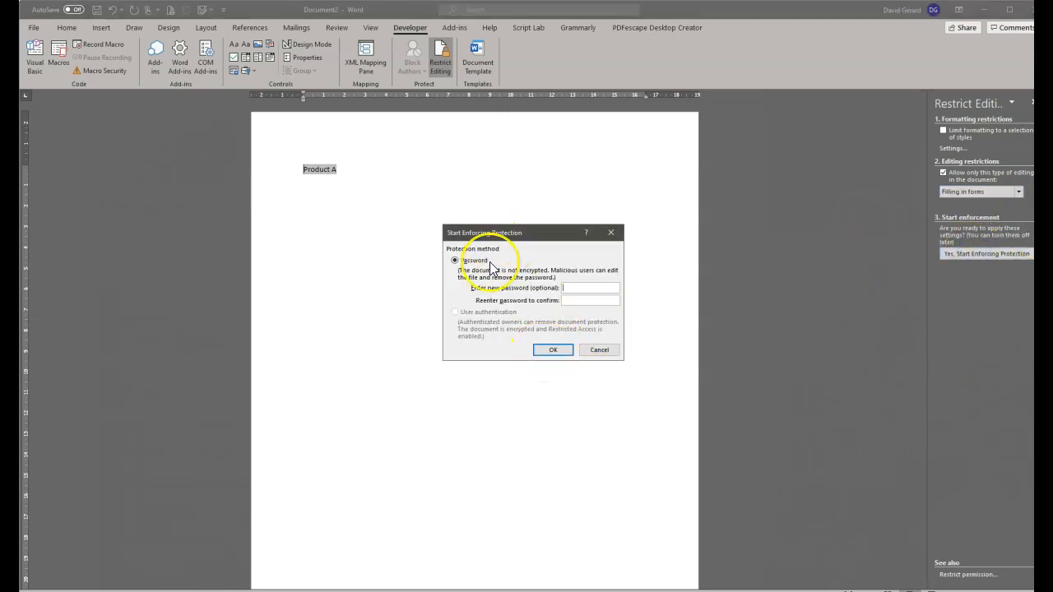
pyautogui.click(553, 350)
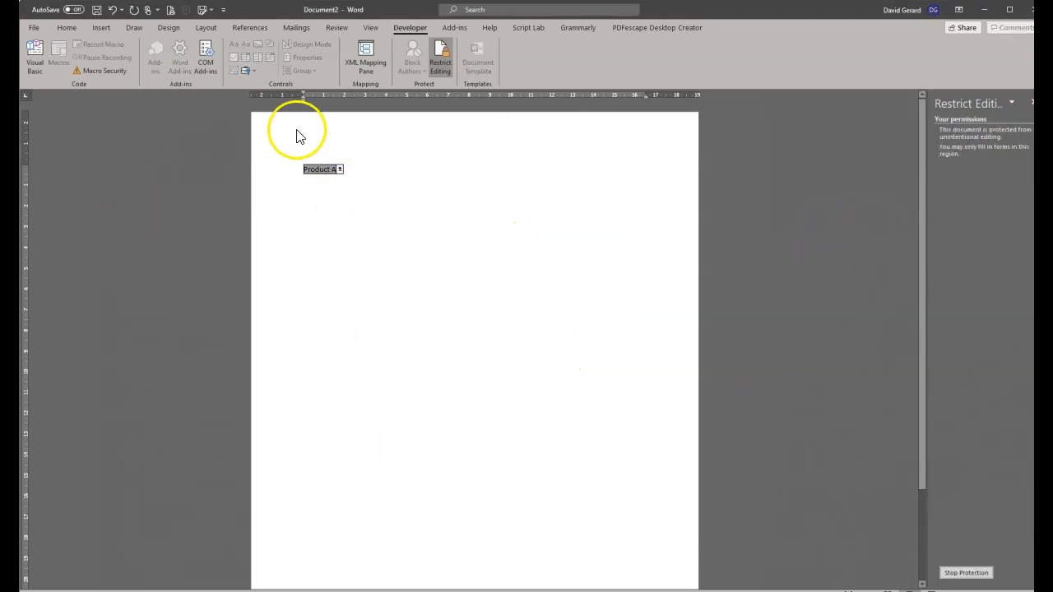
# Test the product drop-down under protection, then stop protection.
pyautogui.click(340, 170)
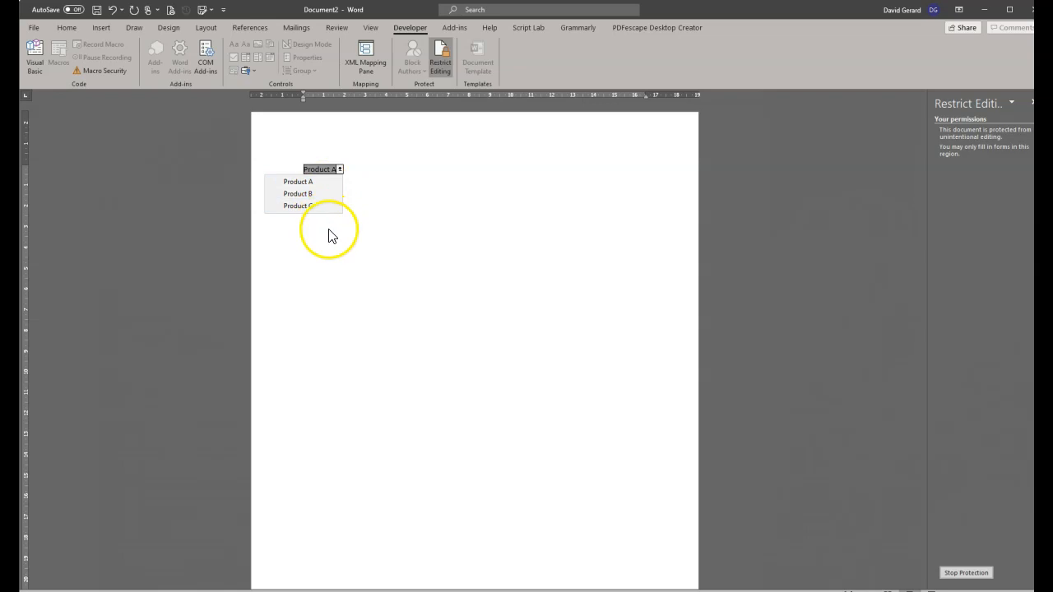
pyautogui.click(367, 225)
pyautogui.click(316, 170)
pyautogui.click(958, 449)
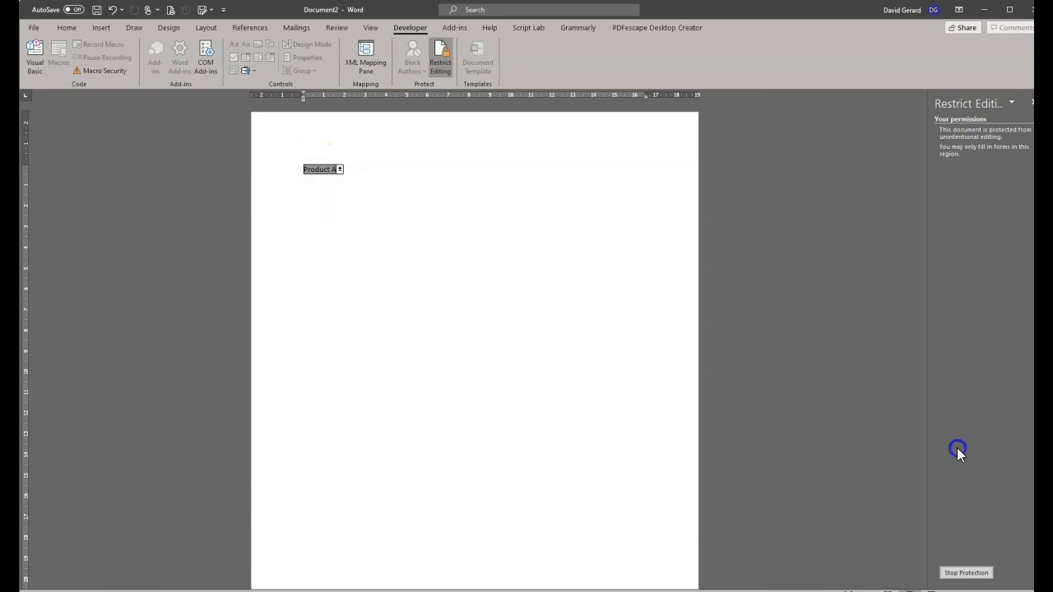
pyautogui.click(966, 573)
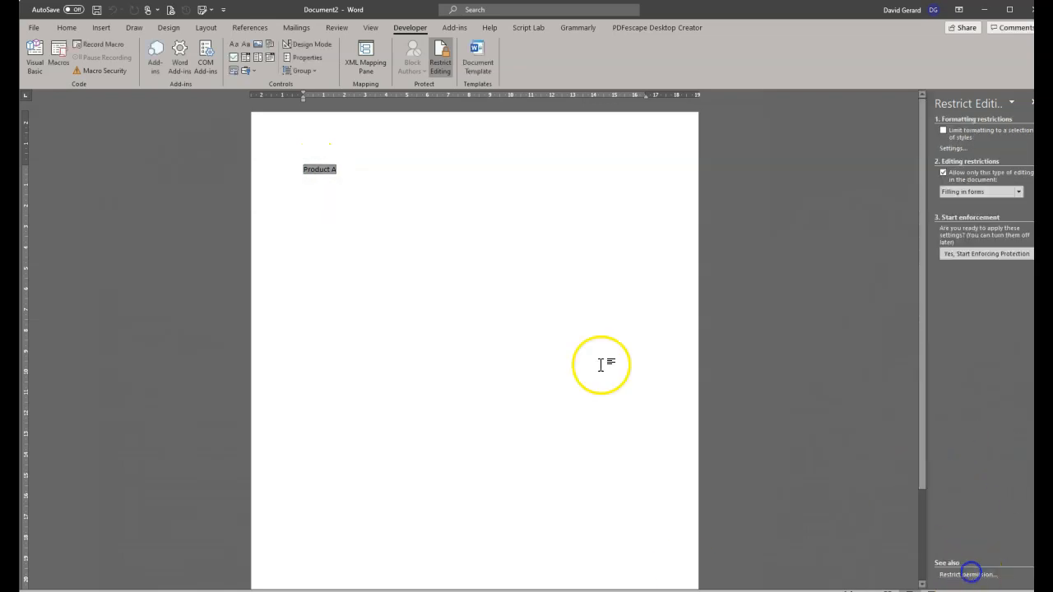
# Add a blank item at the top of the drop-down list, then begin enforcing protection.
pyautogui.rightClick(320, 170)
pyautogui.click(357, 242)
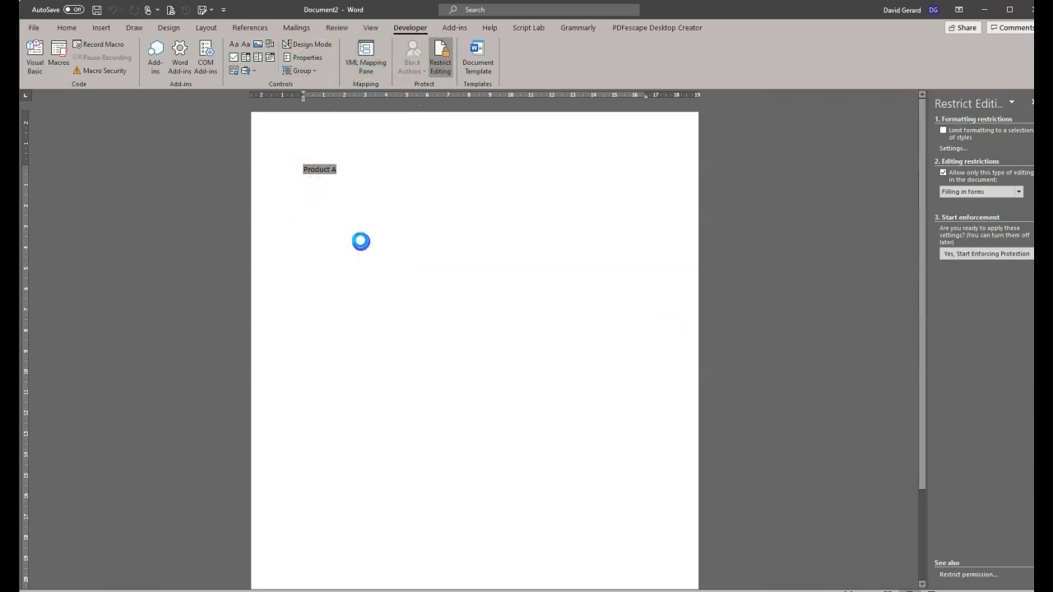
pyautogui.click(491, 238)
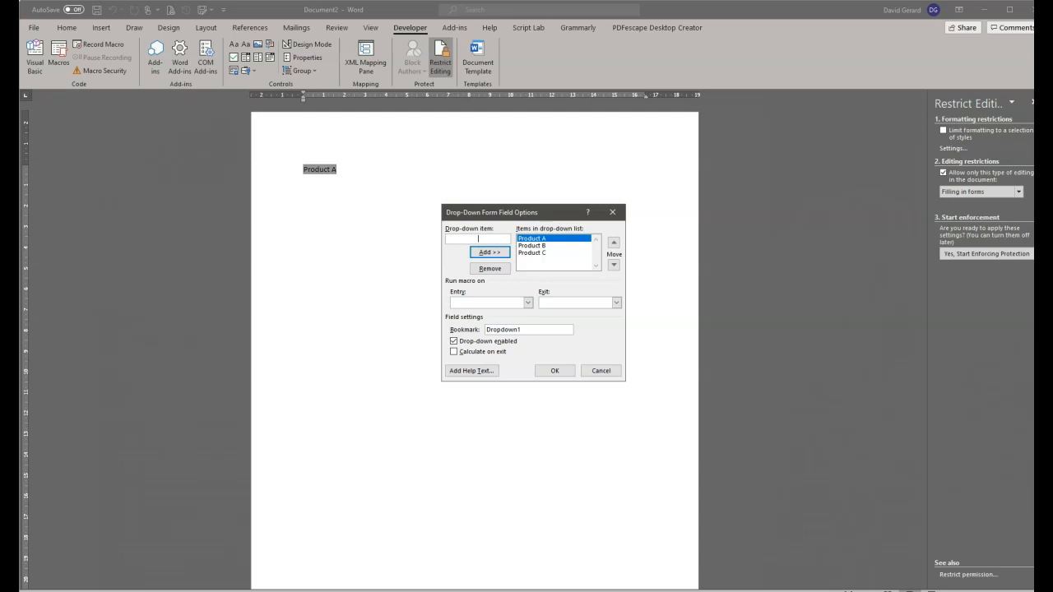
pyautogui.click(488, 253)
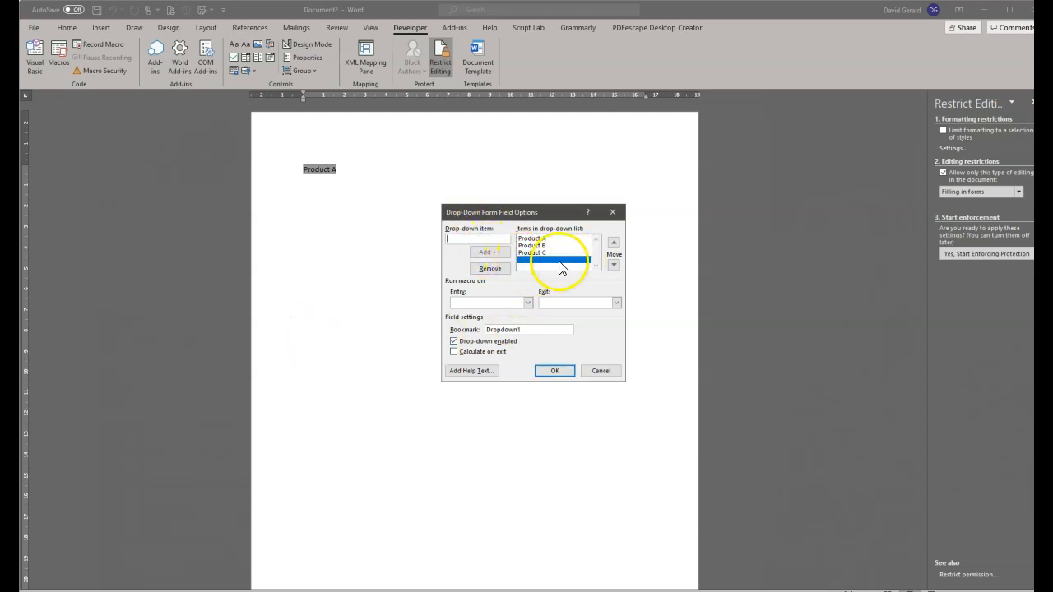
pyautogui.click(614, 243)
pyautogui.click(614, 242)
pyautogui.click(614, 242)
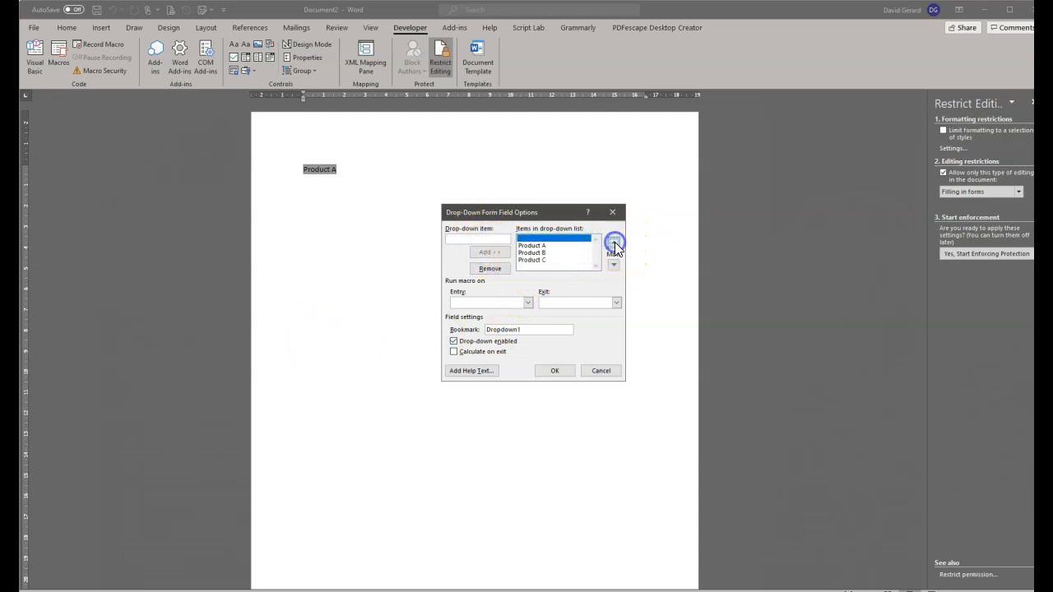
pyautogui.click(556, 370)
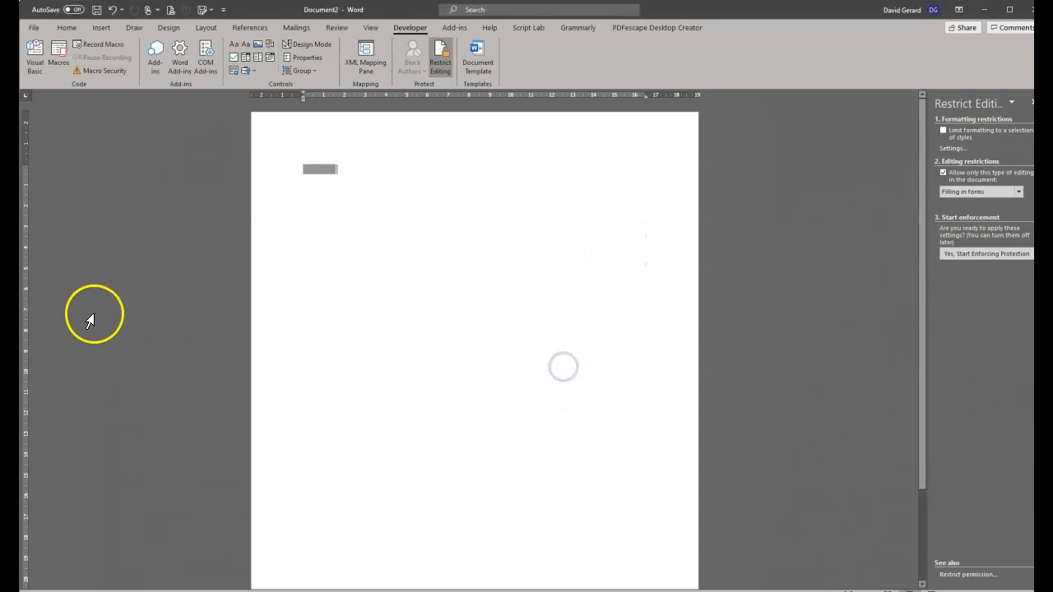
pyautogui.click(969, 256)
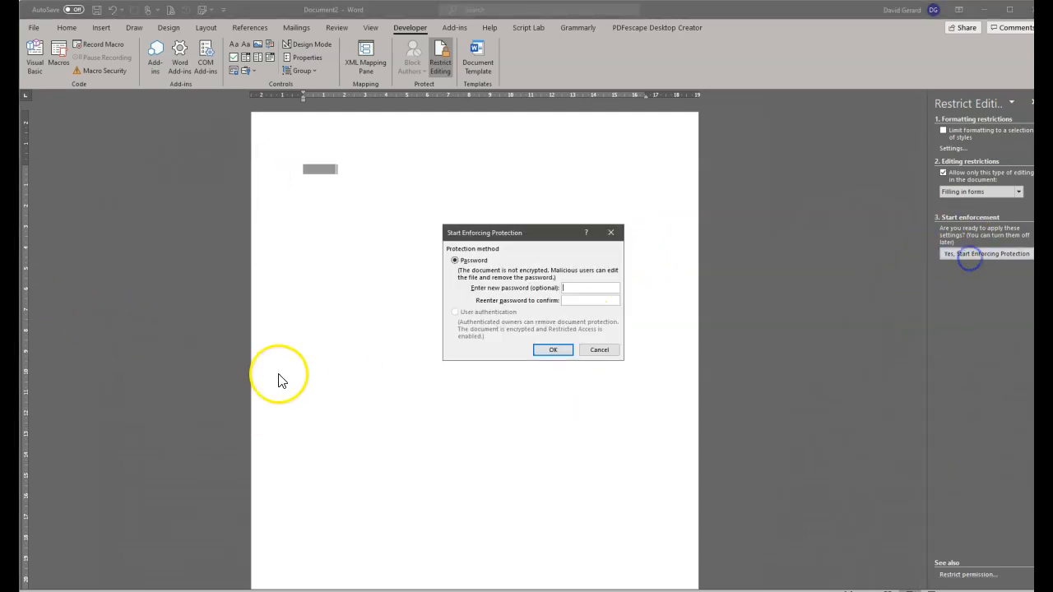
# Protect without a password, try Product A, B and C, leave the blank choice, then unprotect.
pyautogui.click(550, 349)
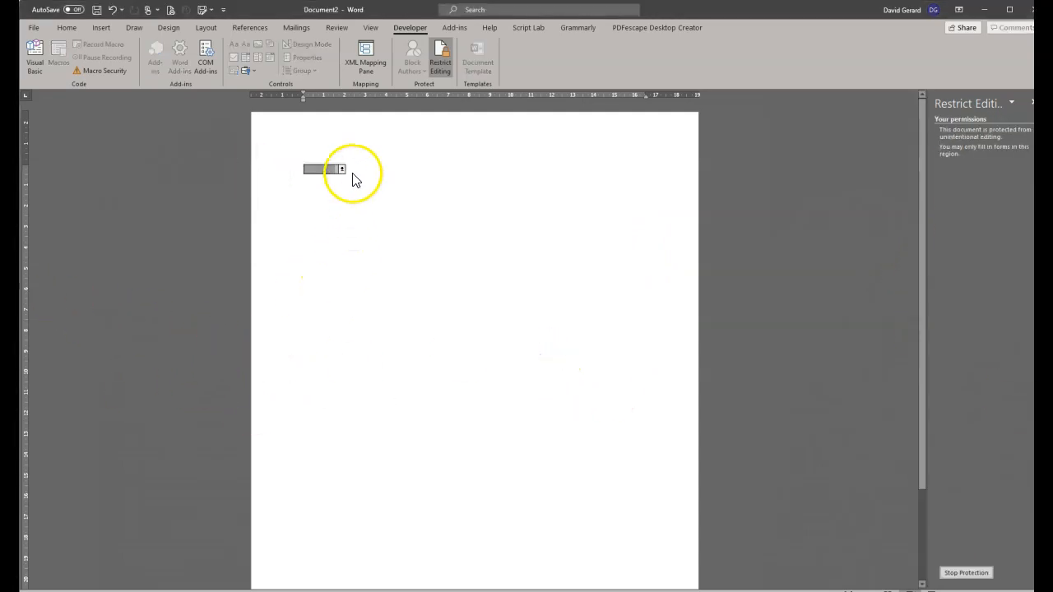
pyautogui.click(342, 169)
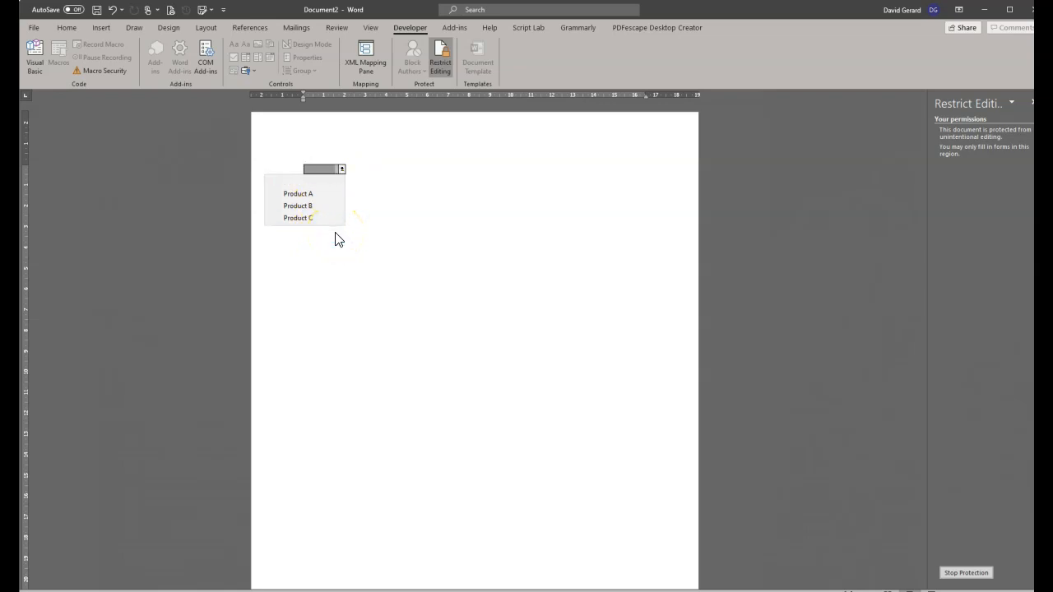
pyautogui.click(474, 216)
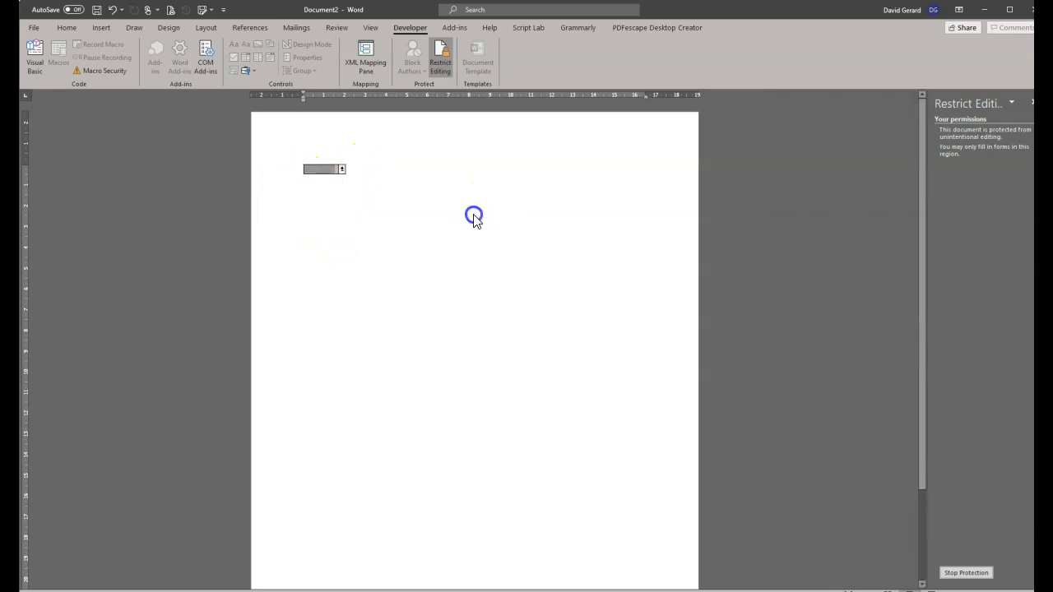
pyautogui.click(342, 169)
pyautogui.click(309, 199)
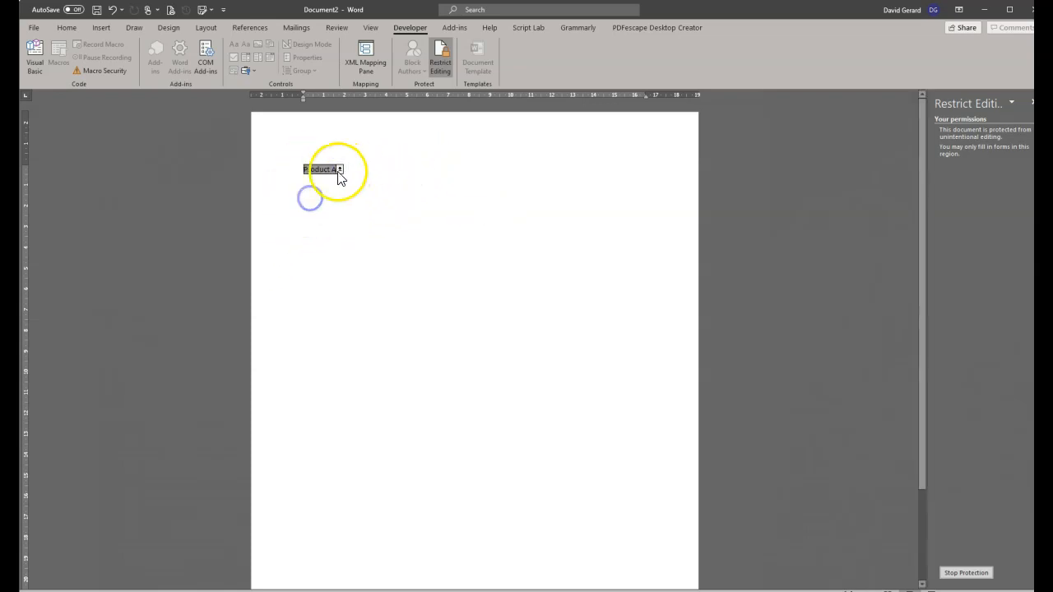
pyautogui.click(340, 170)
pyautogui.click(322, 206)
pyautogui.click(338, 169)
pyautogui.click(323, 214)
pyautogui.click(340, 170)
pyautogui.click(323, 182)
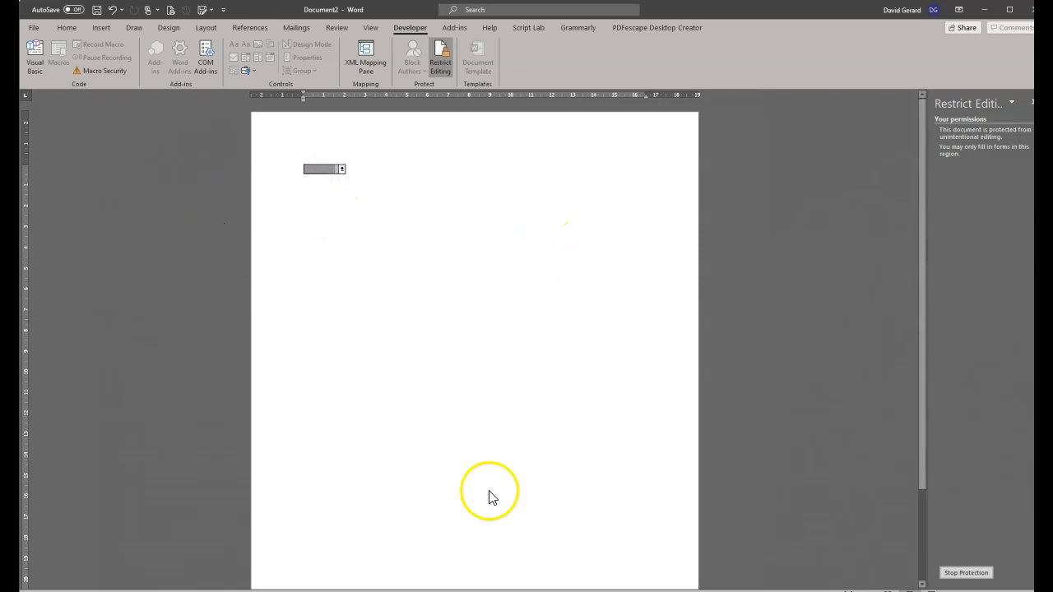
pyautogui.click(964, 572)
# Rename the drop-down's bookmark to List_1 and tick Calculate on exit.
pyautogui.click(320, 172)
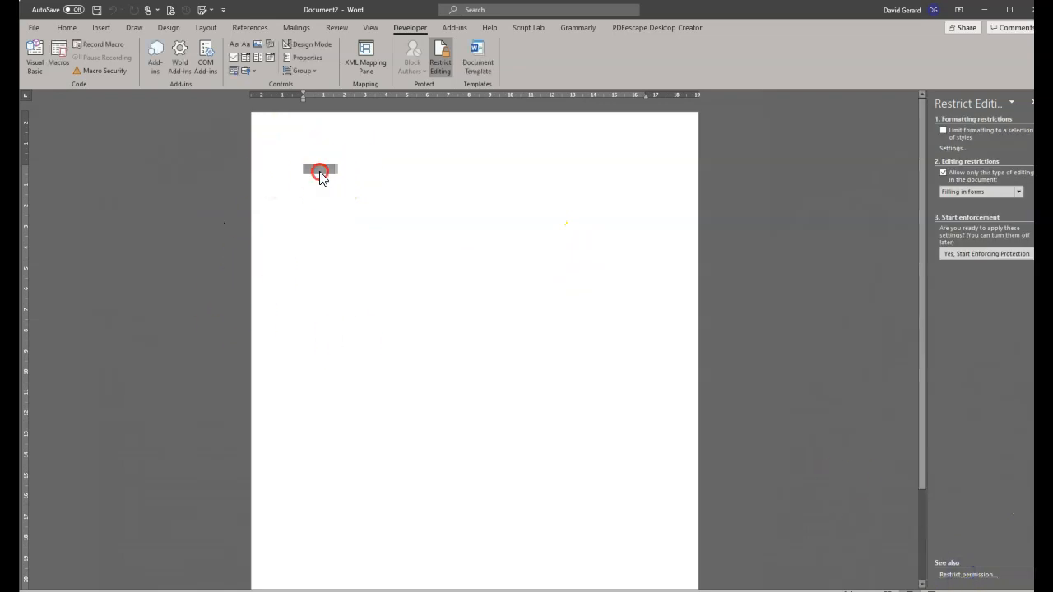
pyautogui.rightClick(320, 176)
pyautogui.click(371, 249)
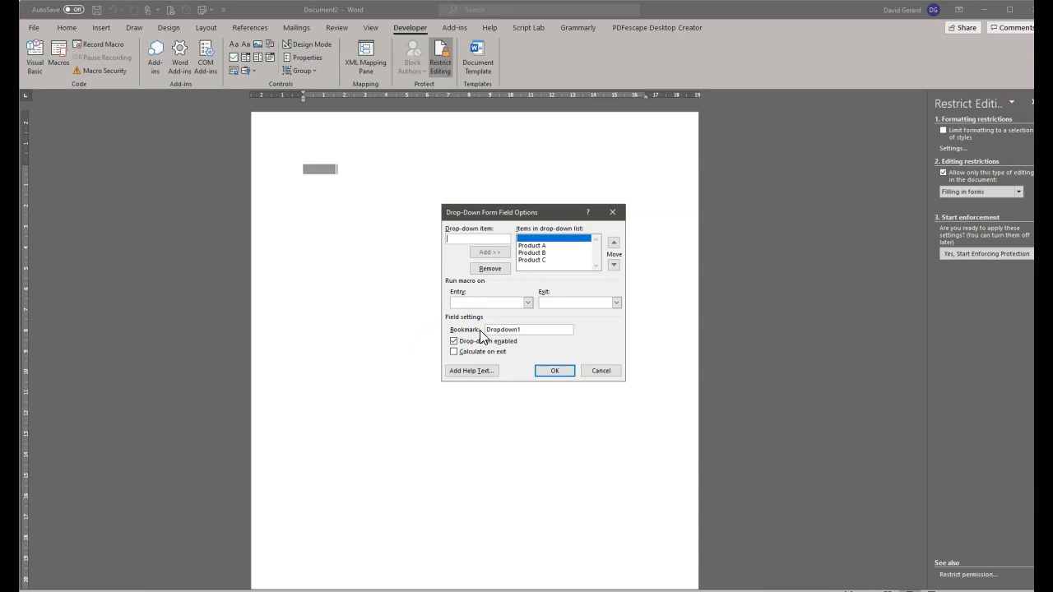
pyautogui.moveTo(540, 331); pyautogui.dragTo(487, 331)
pyautogui.write('C')
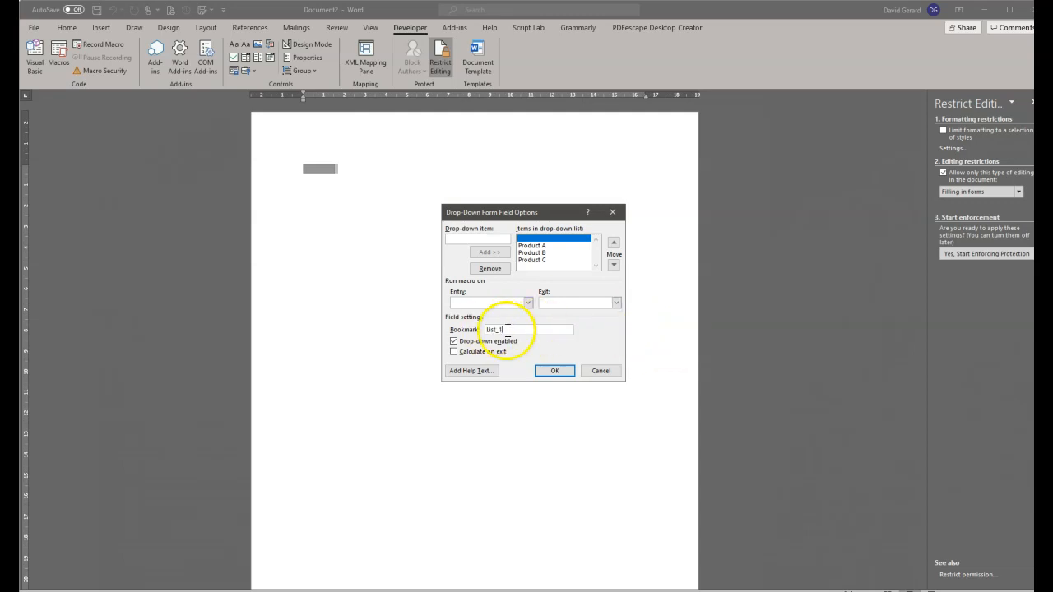
pyautogui.press('BackSpace')
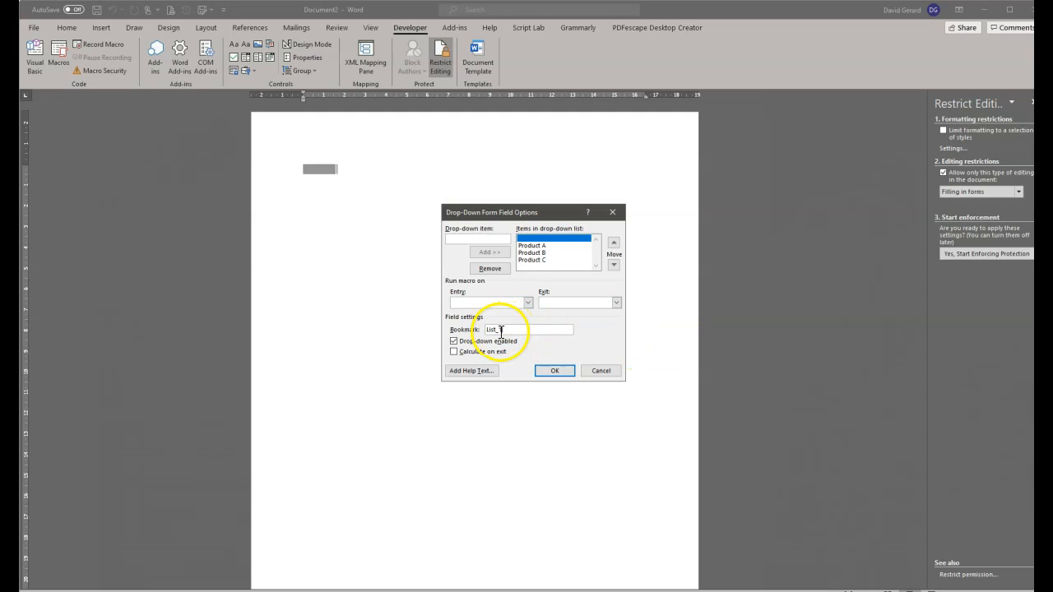
pyautogui.write('1')
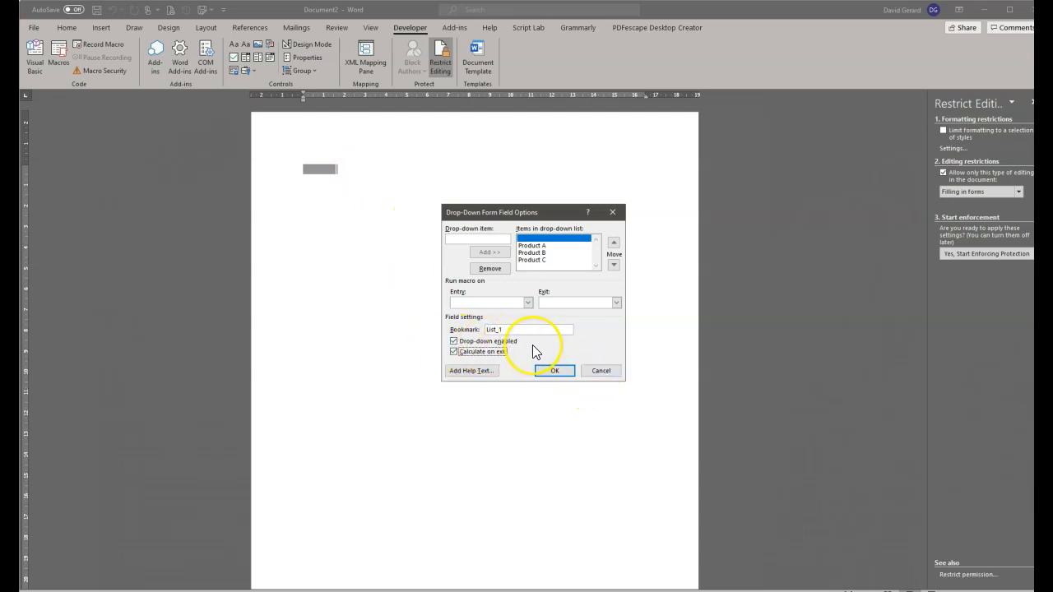
pyautogui.click(453, 340)
# Confirm the drop-down field settings and enforce form-filling protection without a password.
pyautogui.click(555, 371)
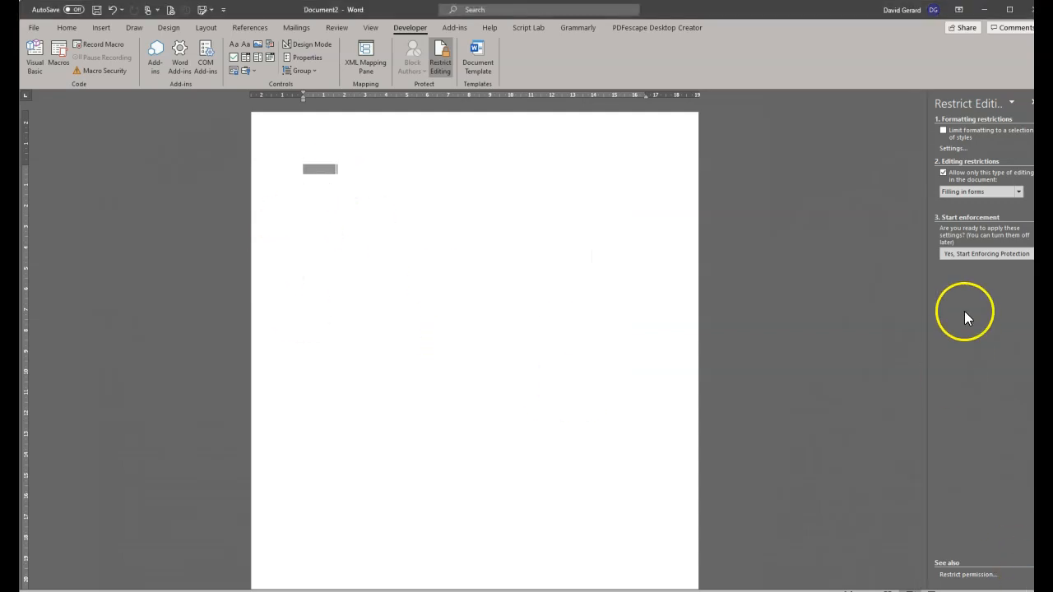
pyautogui.click(986, 253)
pyautogui.click(552, 354)
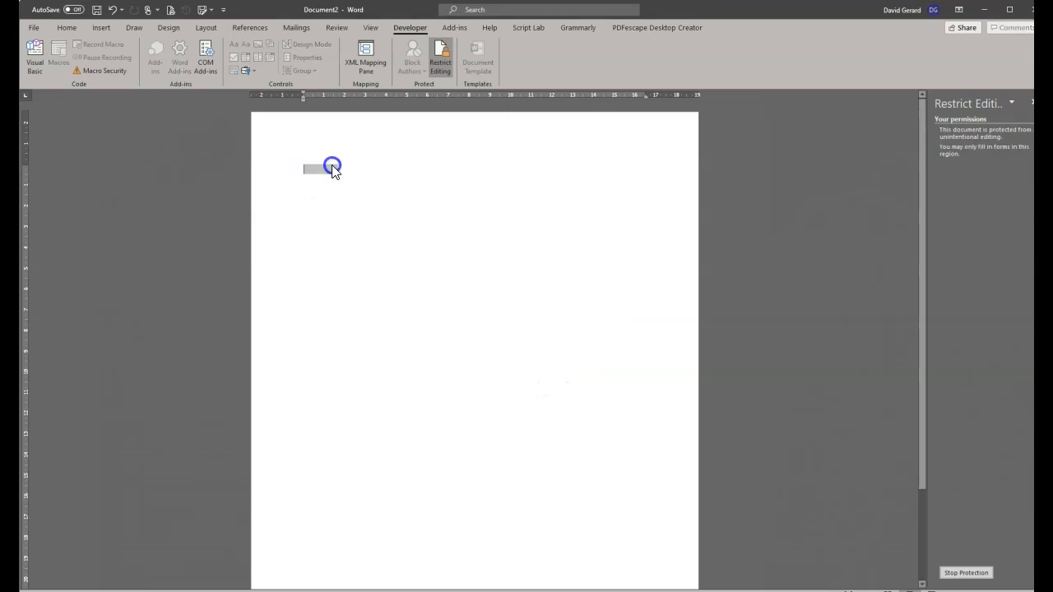
# Reapply form protection and try the product drop-down field while protected.
pyautogui.click(965, 572)
pyautogui.click(983, 254)
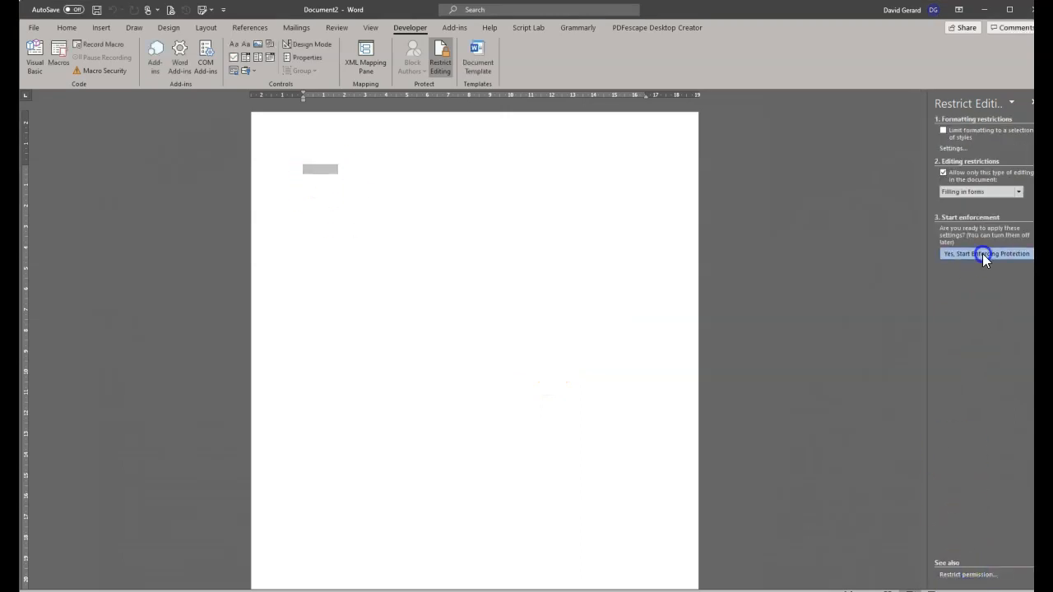
pyautogui.click(549, 351)
pyautogui.click(315, 170)
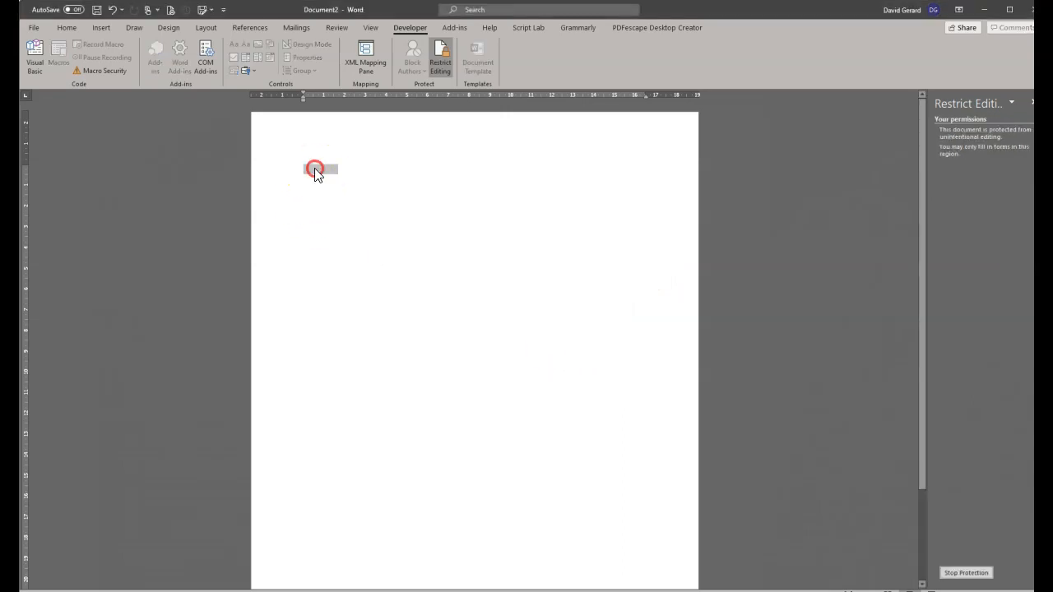
pyautogui.click(500, 195)
pyautogui.rightClick(319, 171)
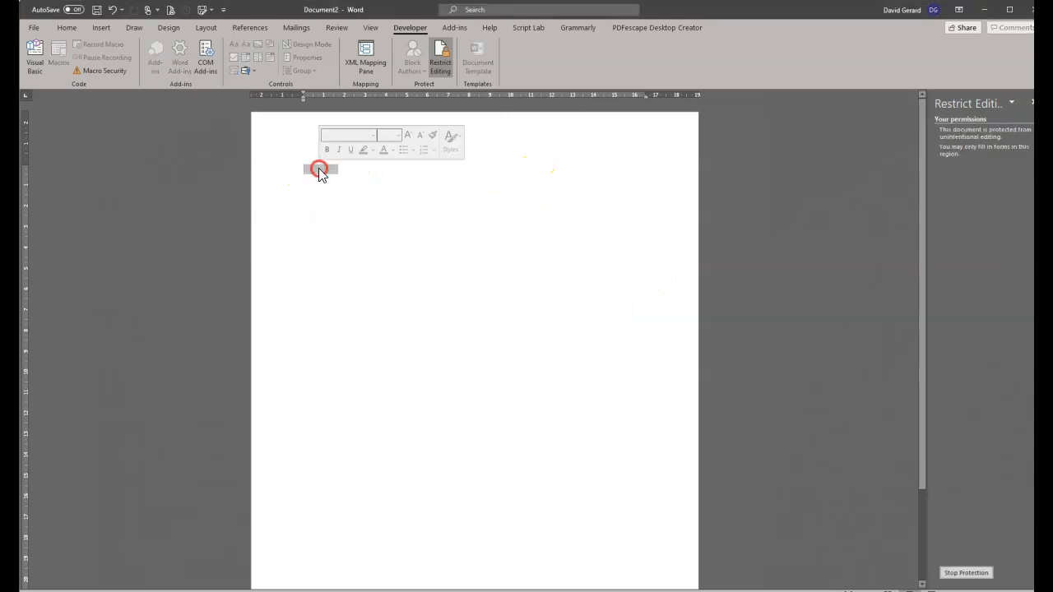
# Unprotect the document and turn on Drop-down enabled in the field's properties.
pyautogui.click(976, 574)
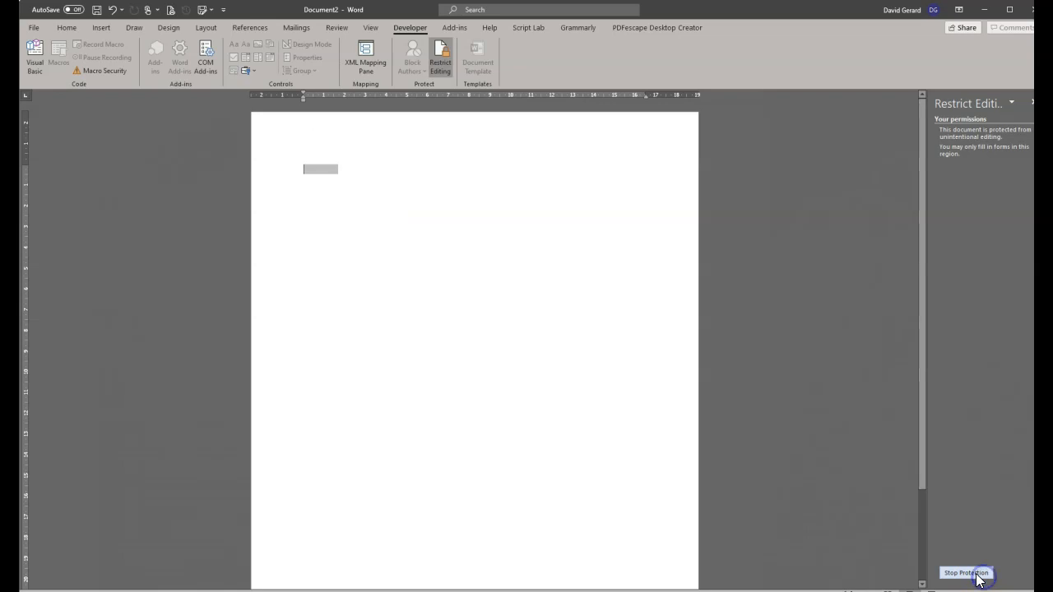
pyautogui.rightClick(320, 169)
pyautogui.click(371, 250)
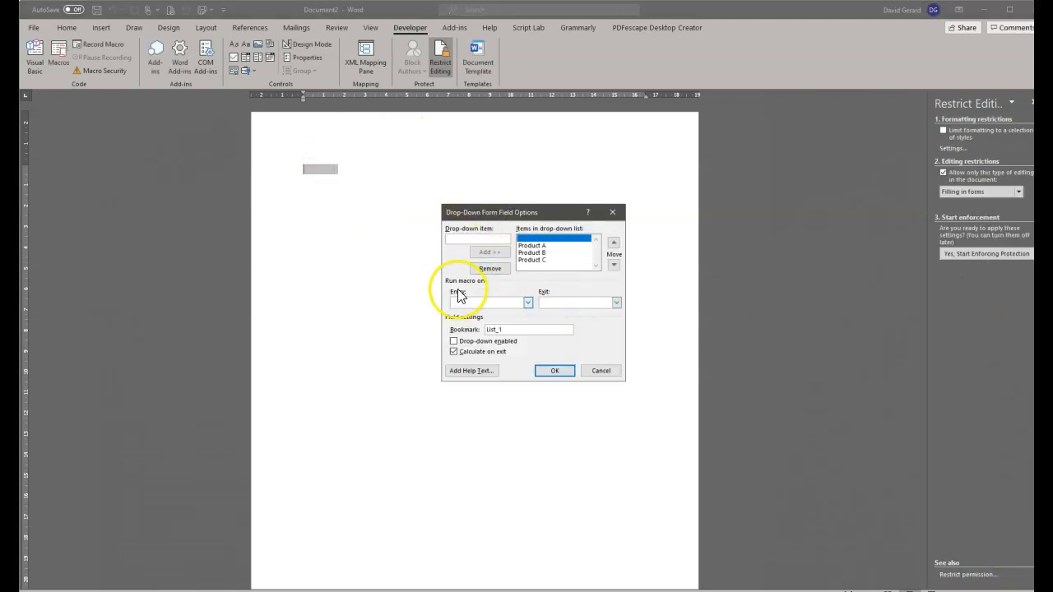
pyautogui.click(468, 342)
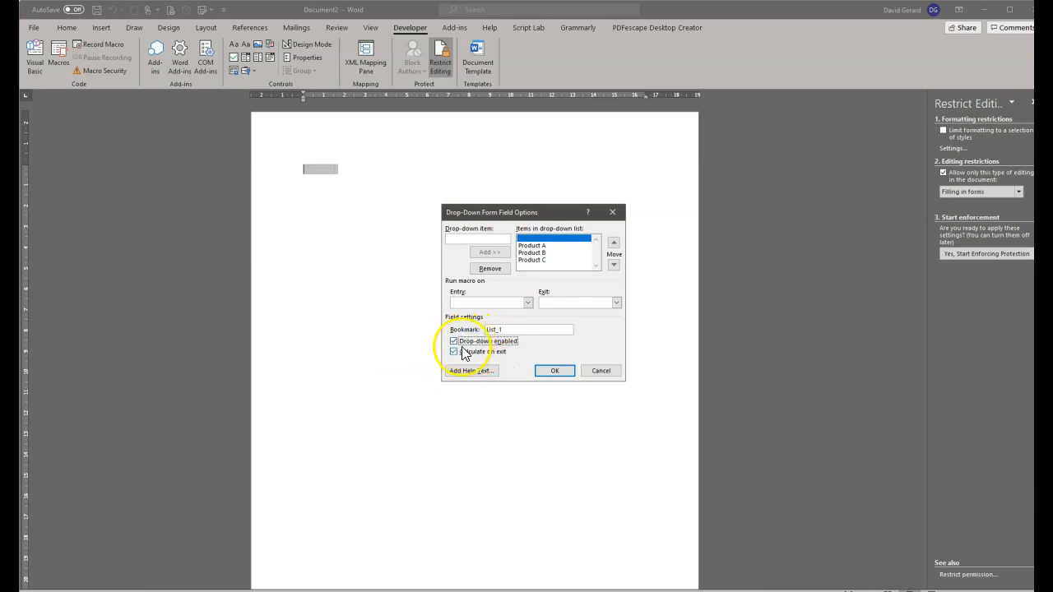
pyautogui.click(548, 371)
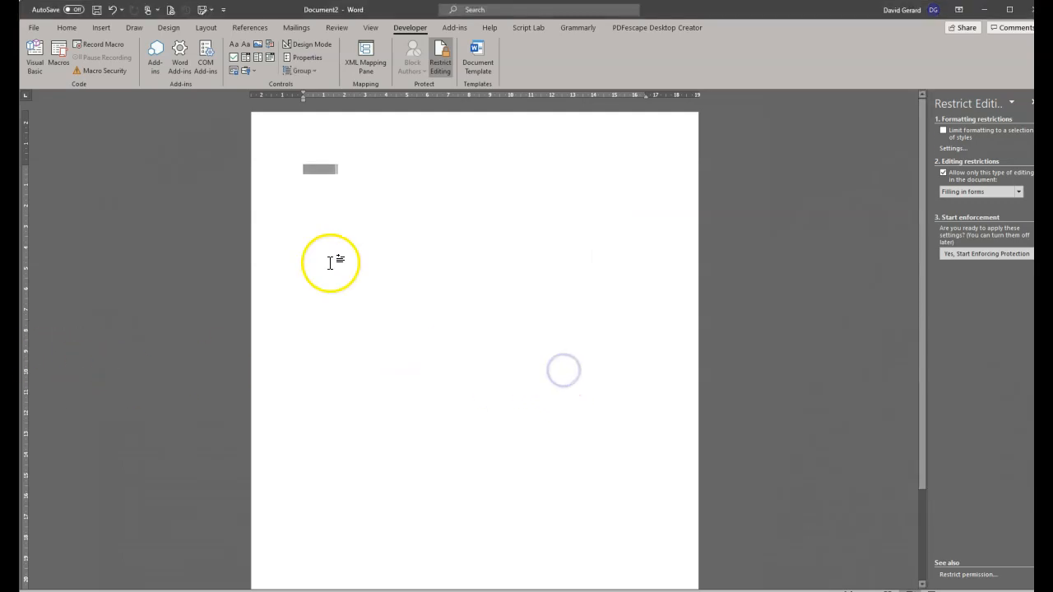
# Re-enforce protection, check the list offers Product A, B and C, then stop protection.
pyautogui.click(997, 260)
pyautogui.click(559, 348)
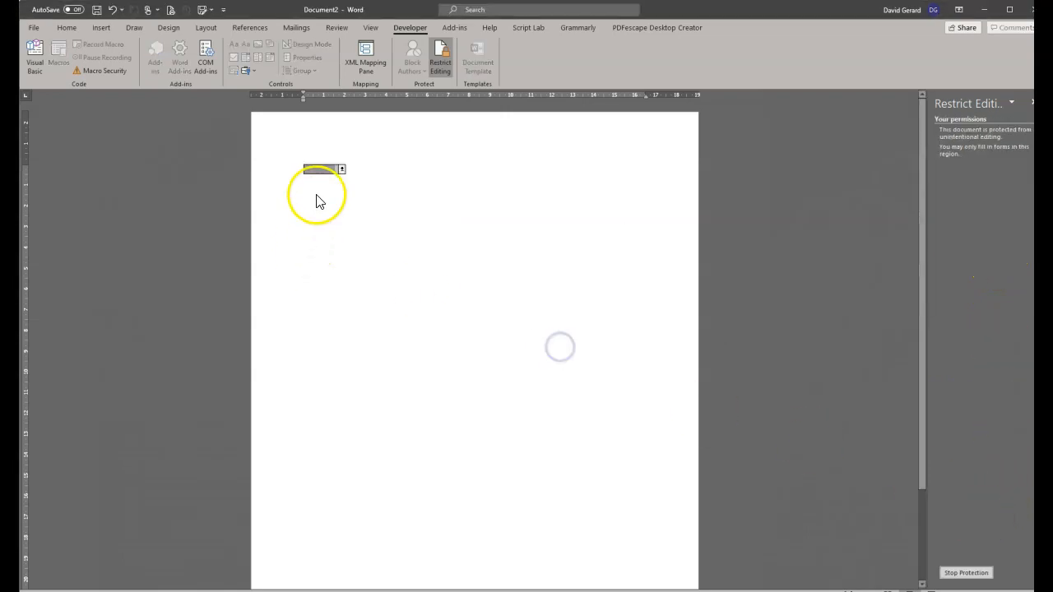
pyautogui.click(343, 170)
pyautogui.click(342, 169)
pyautogui.click(342, 170)
pyautogui.click(342, 170)
pyautogui.click(341, 169)
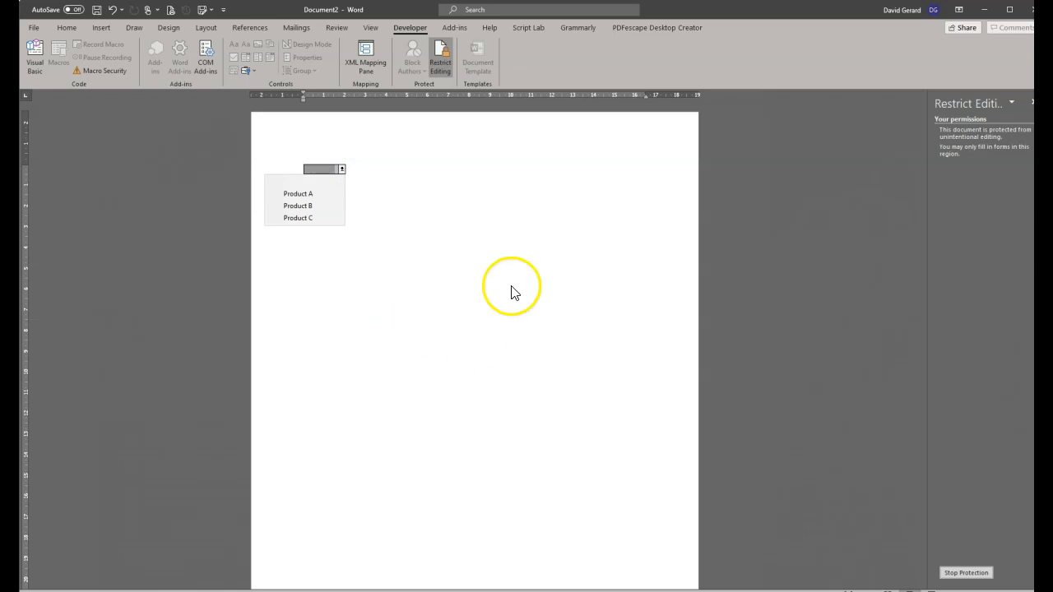
pyautogui.click(956, 573)
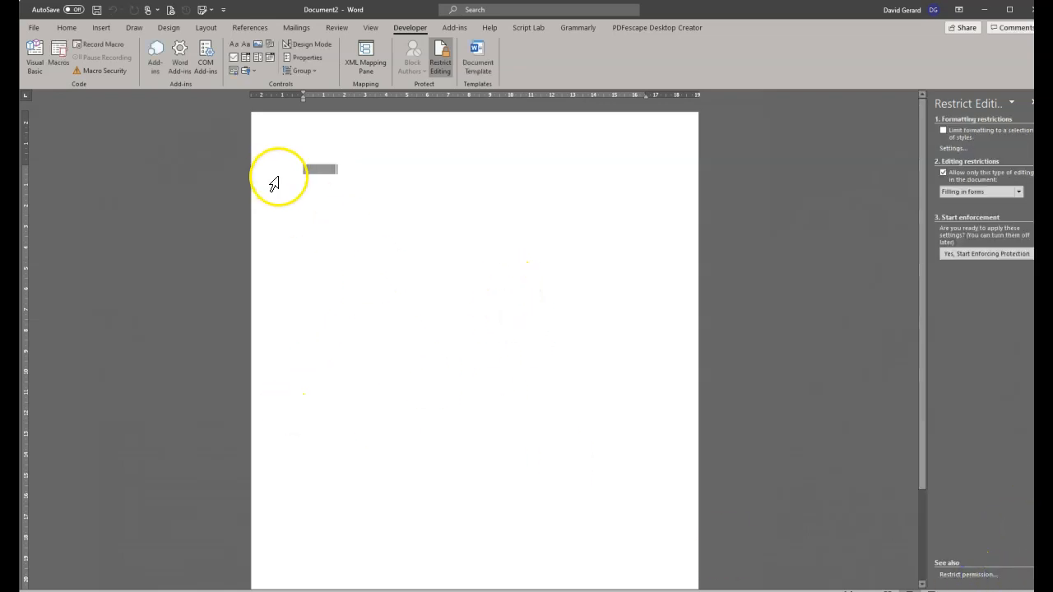
pyautogui.click(369, 167)
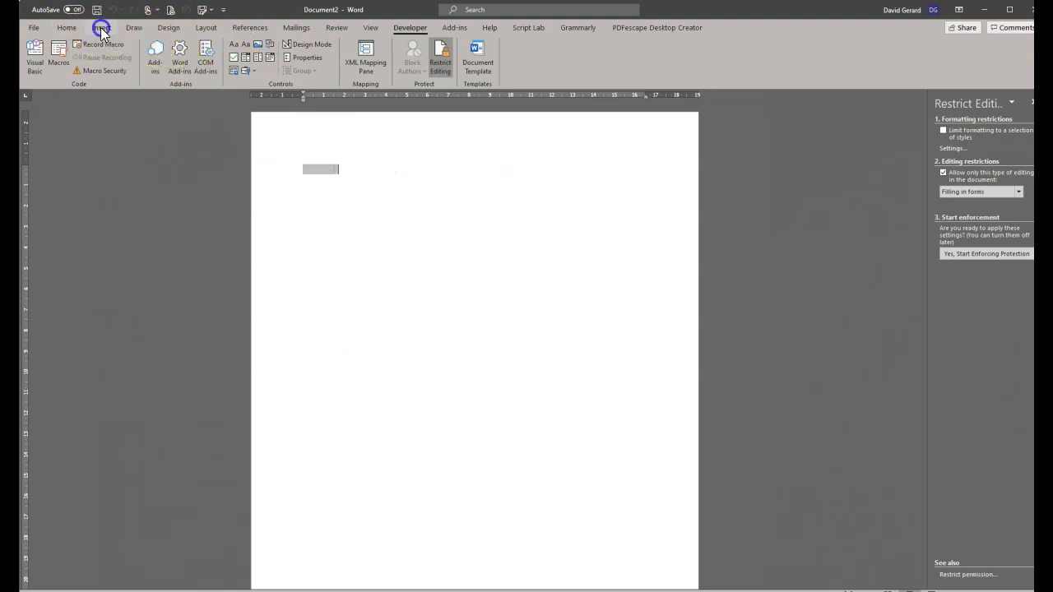
# Insert a 3-column, 2-row table below the drop-down field.
pyautogui.click(100, 27)
pyautogui.click(378, 173)
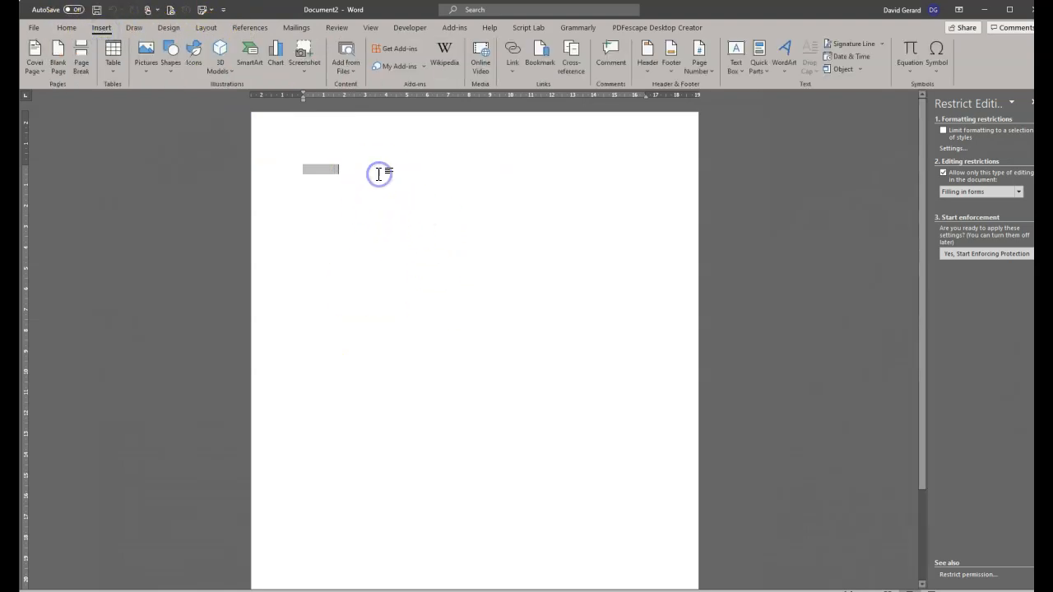
pyautogui.press('Return')
pyautogui.press('Return')
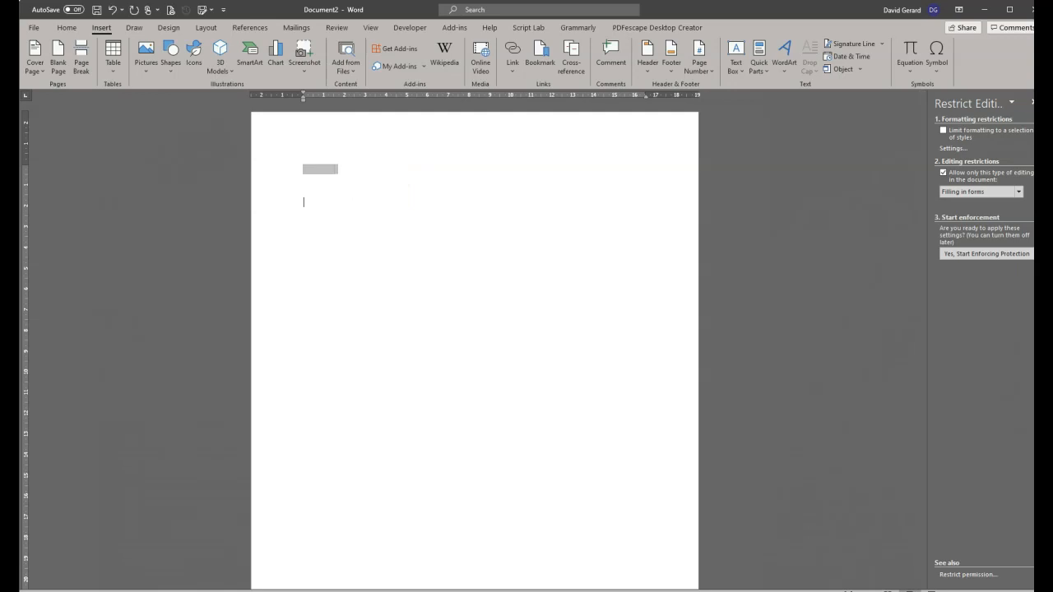
pyautogui.click(112, 54)
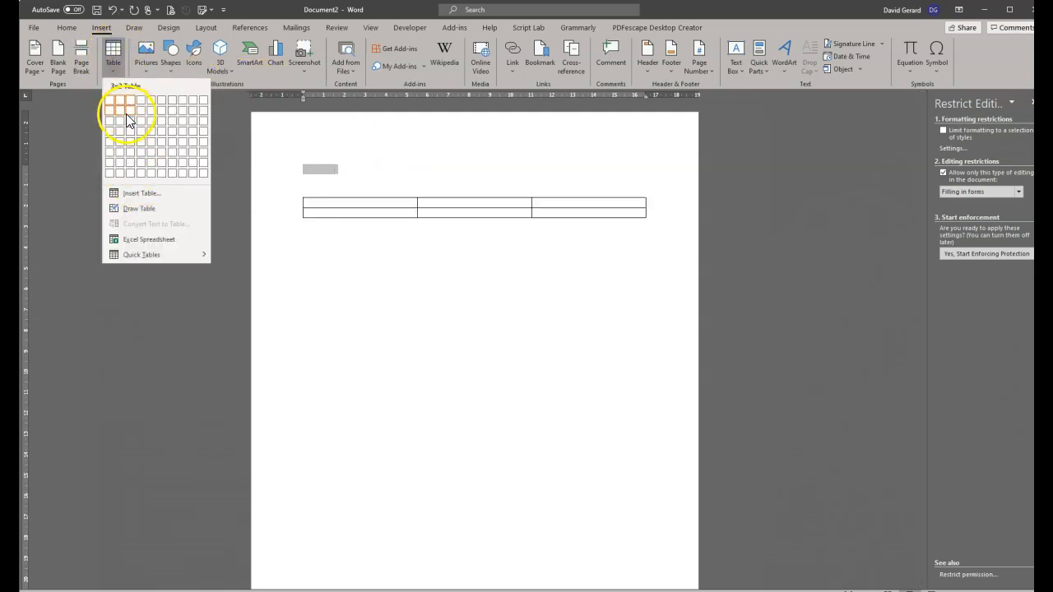
pyautogui.click(129, 113)
# Move the drop-down form field into the table's first cell.
pyautogui.click(322, 170)
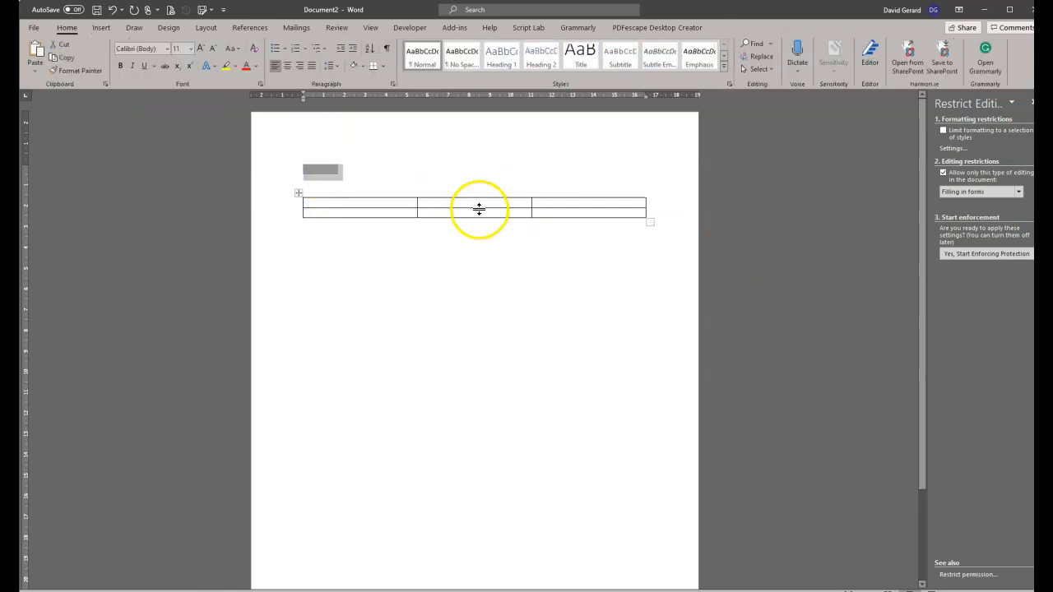
pyautogui.press('Delete')
pyautogui.click(371, 186)
pyautogui.hotkey('ctrl', 'v')
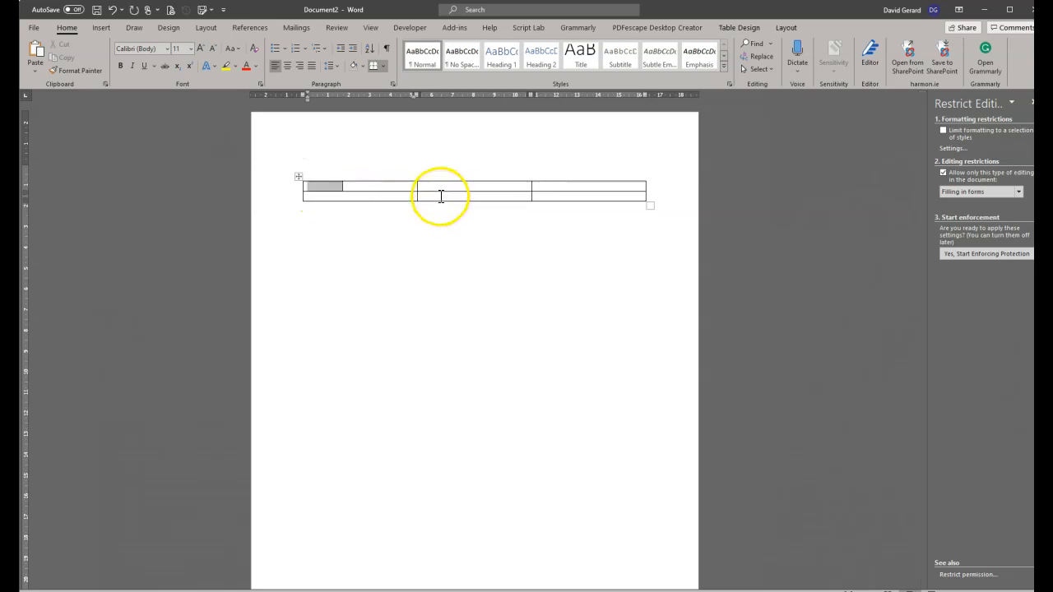
pyautogui.click(462, 188)
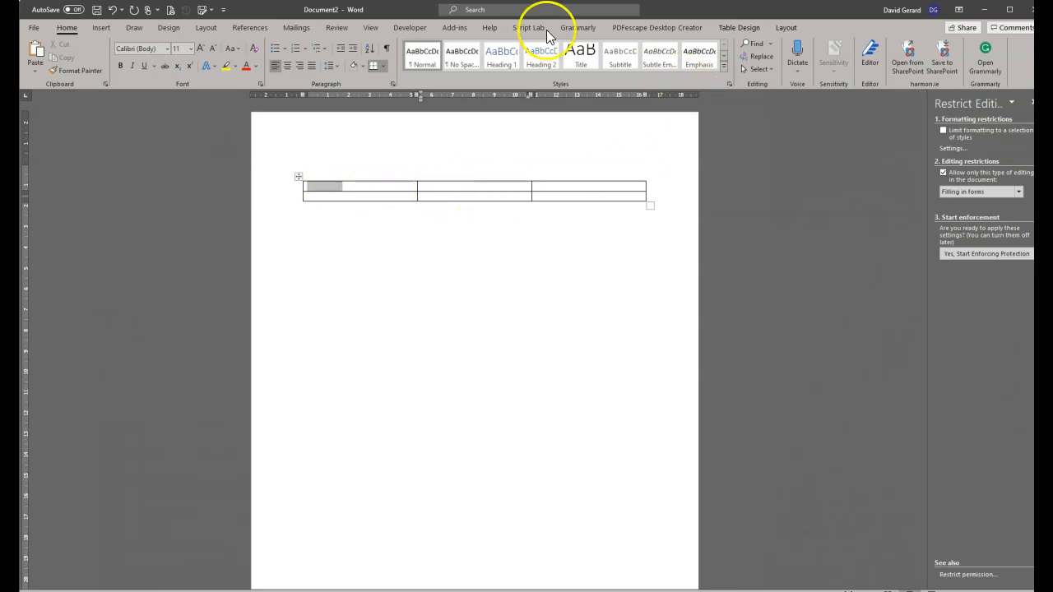
pyautogui.click(99, 28)
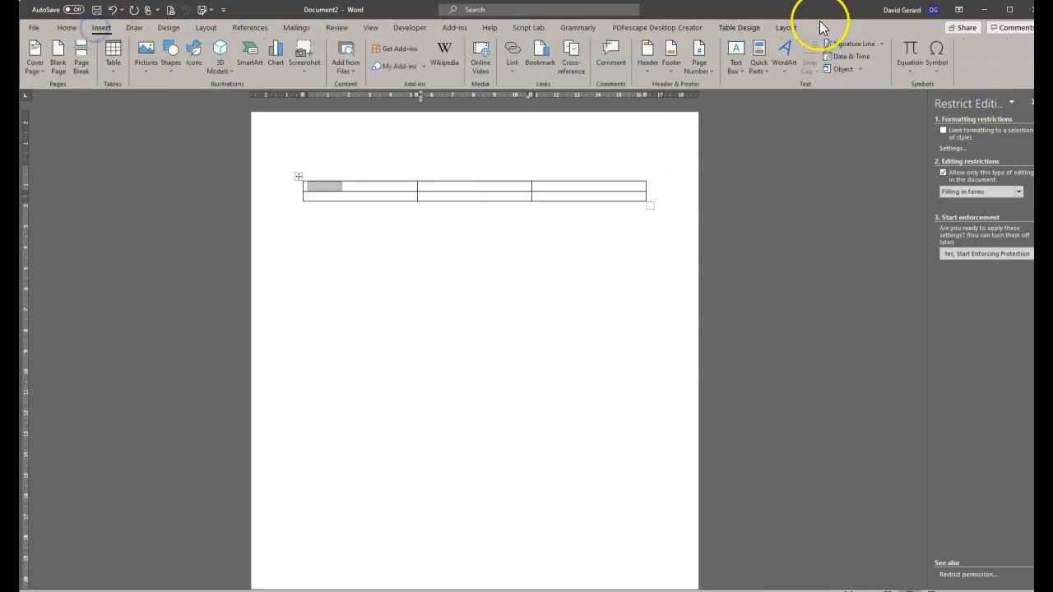
# Insert a Ref field pointing to the List_1 bookmark in the second table cell.
pyautogui.click(762, 72)
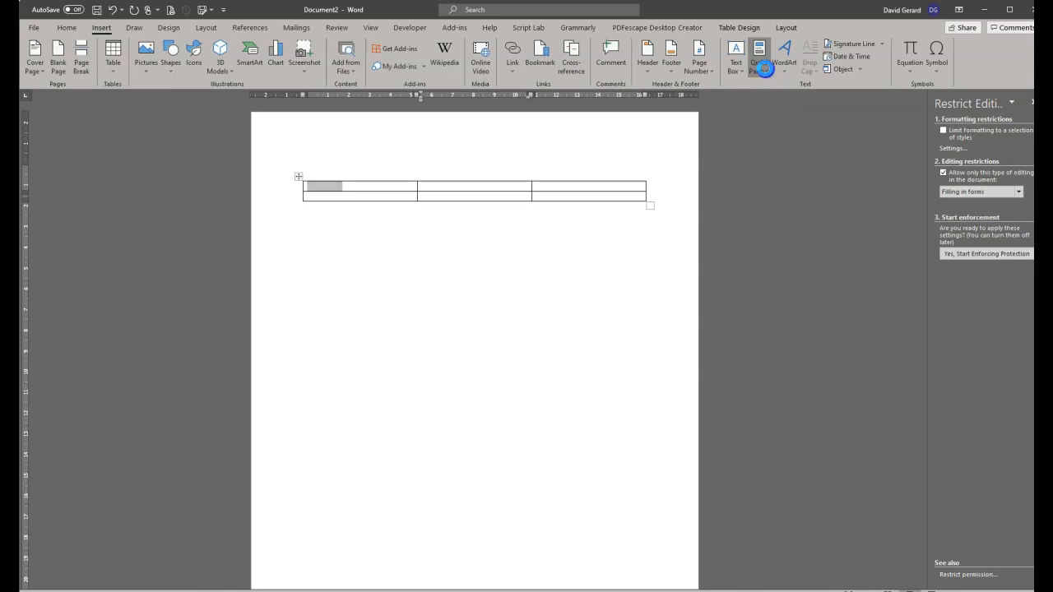
pyautogui.click(794, 116)
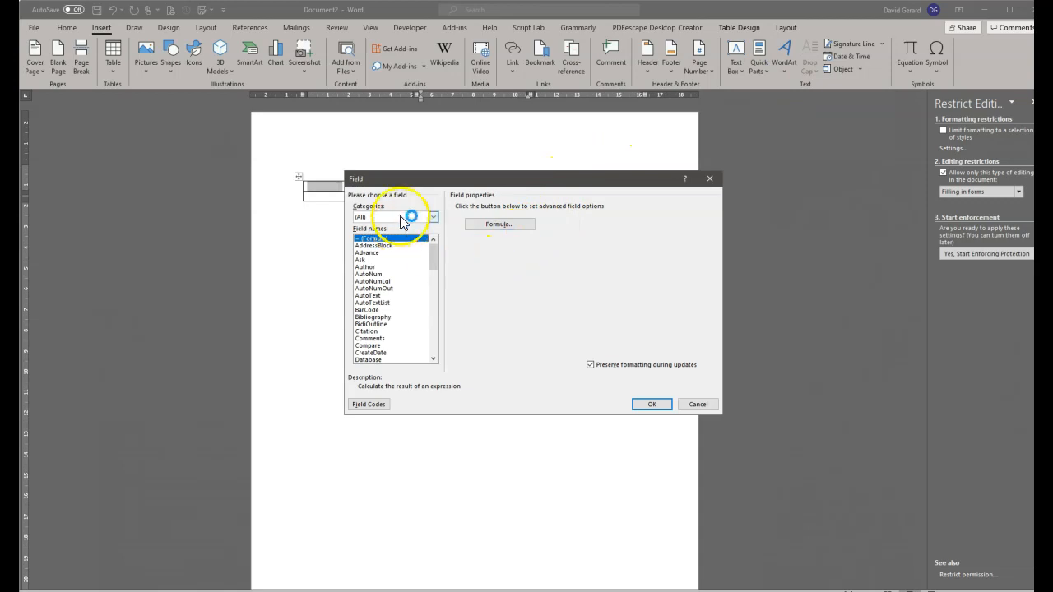
pyautogui.scroll(-4, 385, 317)
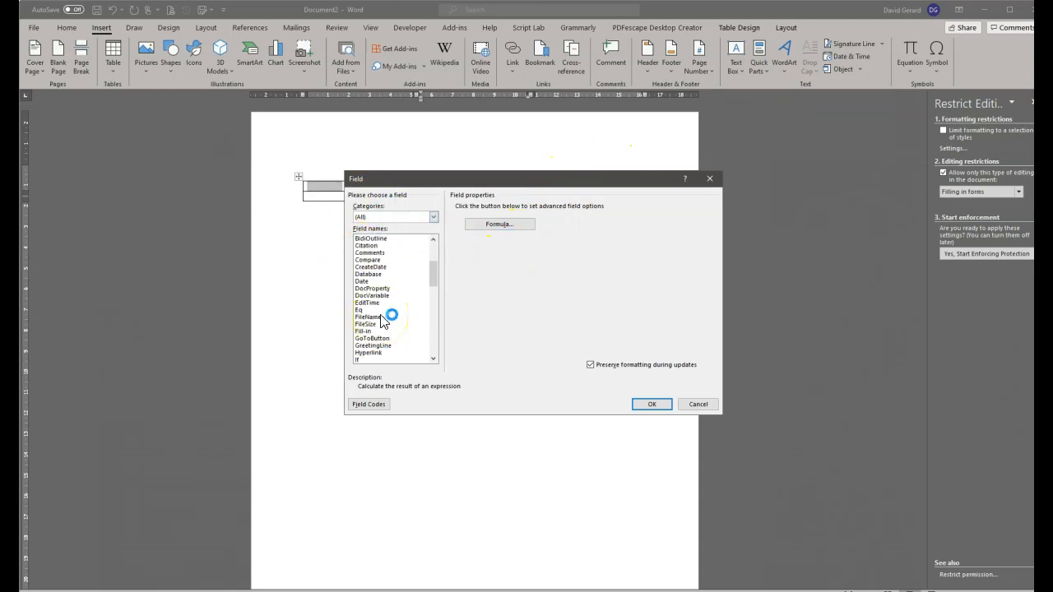
pyautogui.scroll(-12, 382, 321)
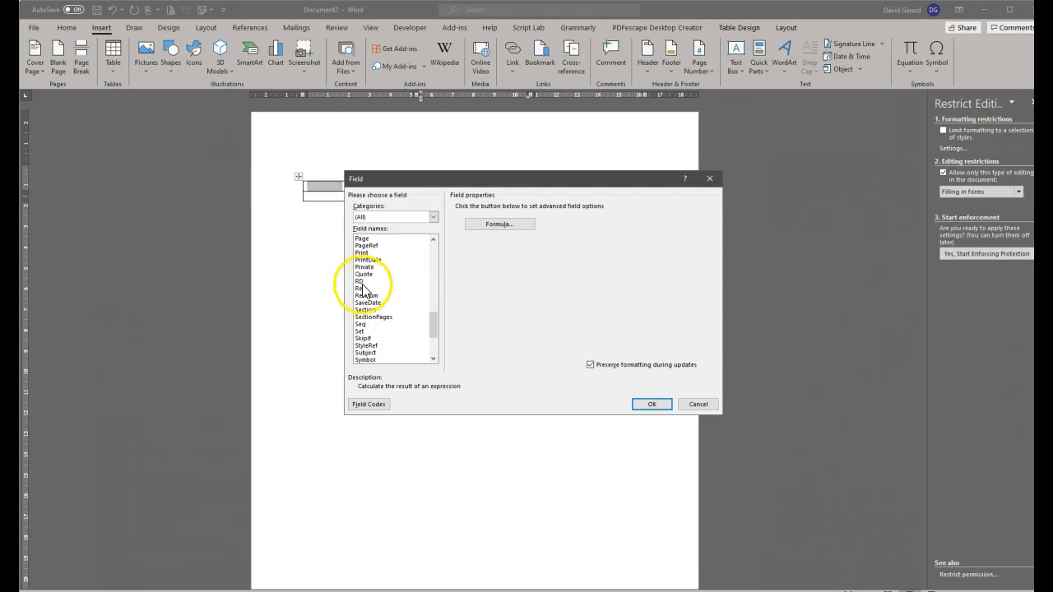
pyautogui.click(360, 288)
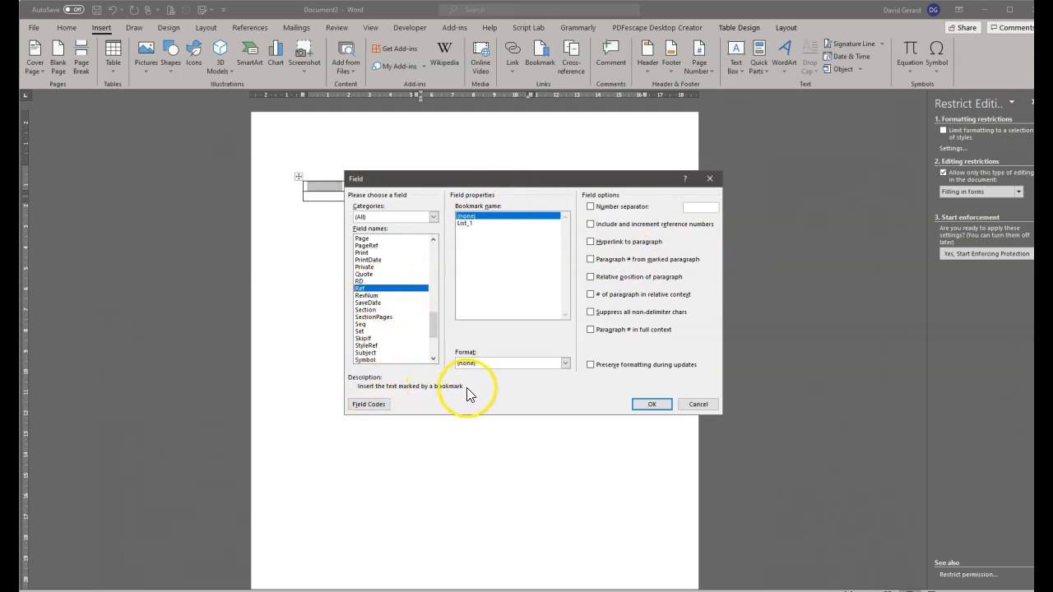
pyautogui.moveTo(608, 181); pyautogui.dragTo(722, 257)
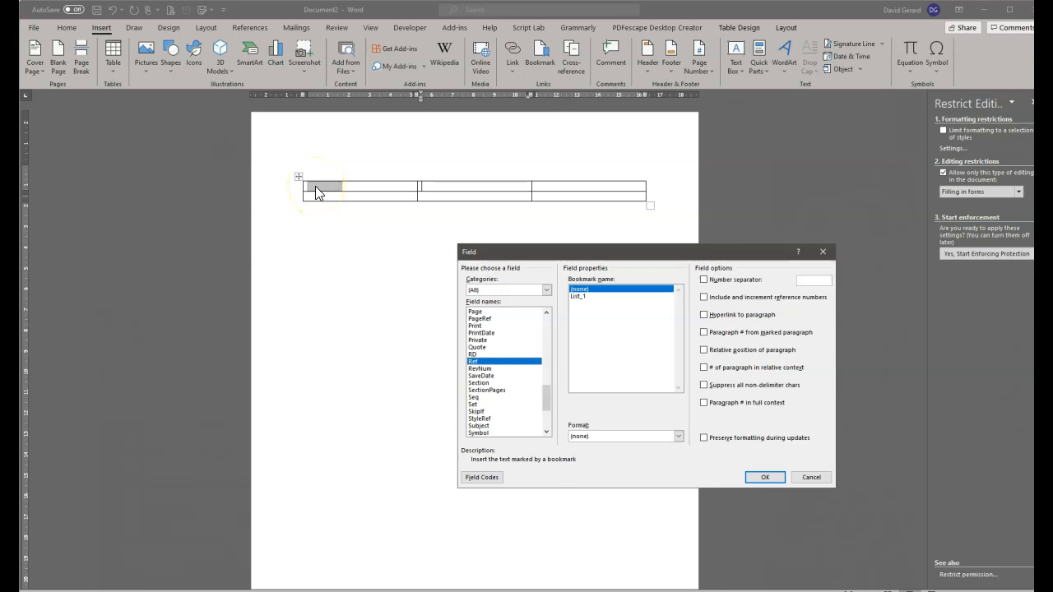
pyautogui.click(580, 296)
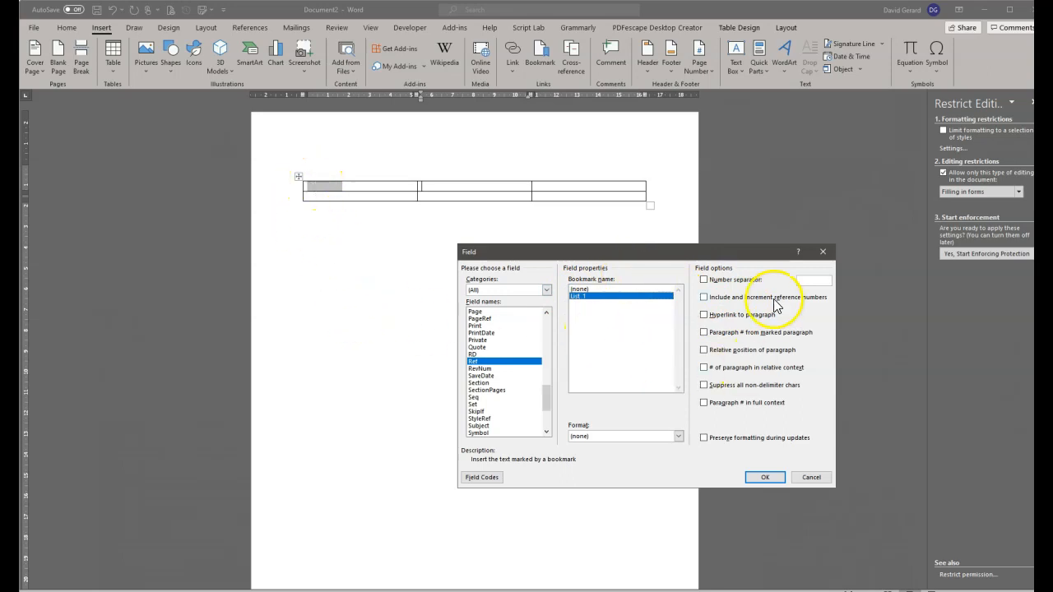
pyautogui.click(777, 483)
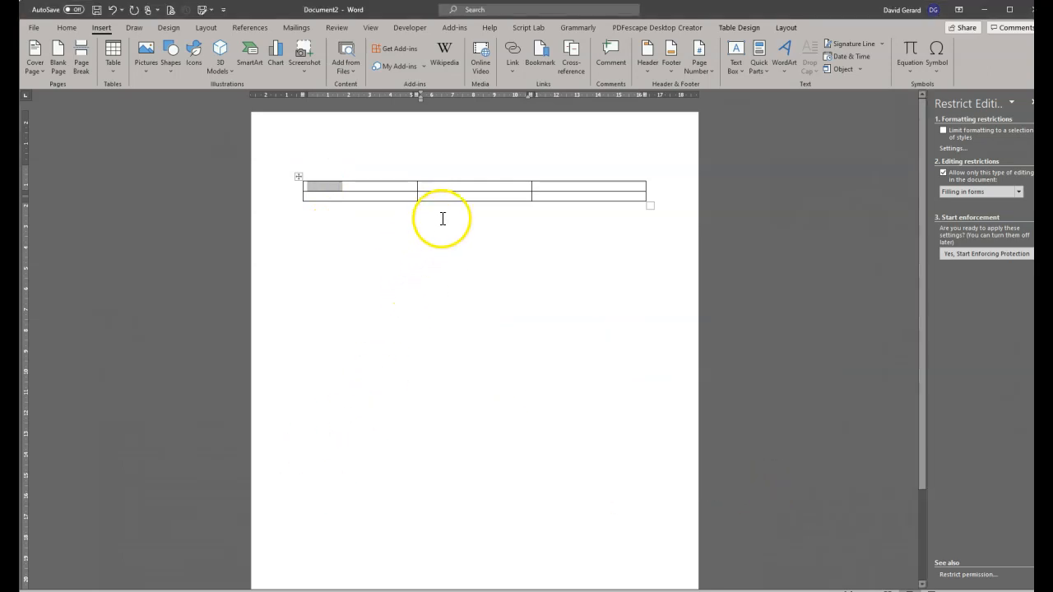
# Check the first row's drop-down and List_1 REF field results in the table cells.
pyautogui.click(438, 187)
pyautogui.click(500, 188)
pyautogui.moveTo(474, 190); pyautogui.dragTo(419, 189)
pyautogui.doubleClick(417, 188)
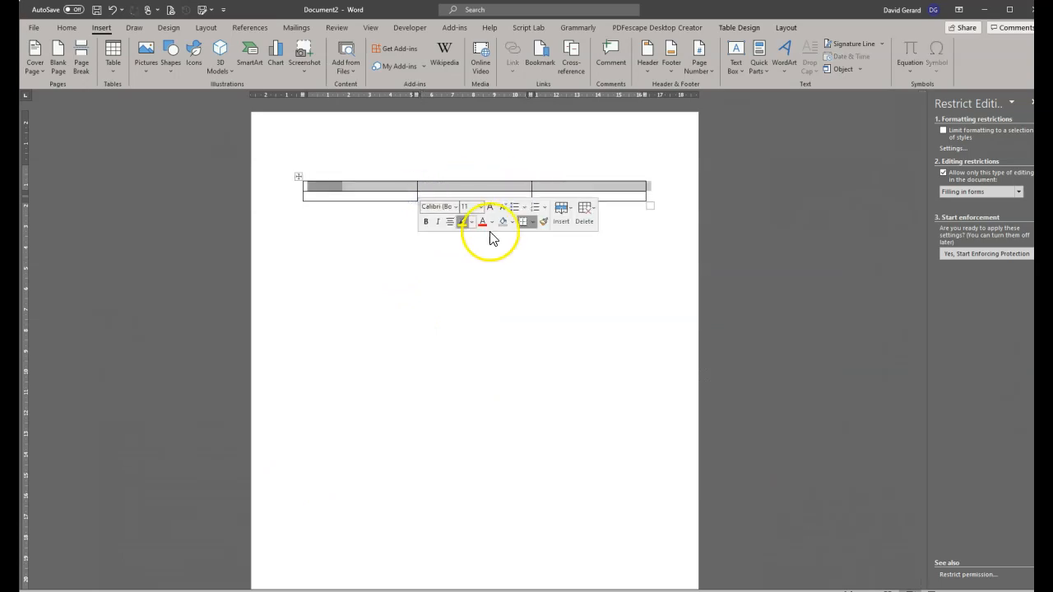
pyautogui.click(387, 193)
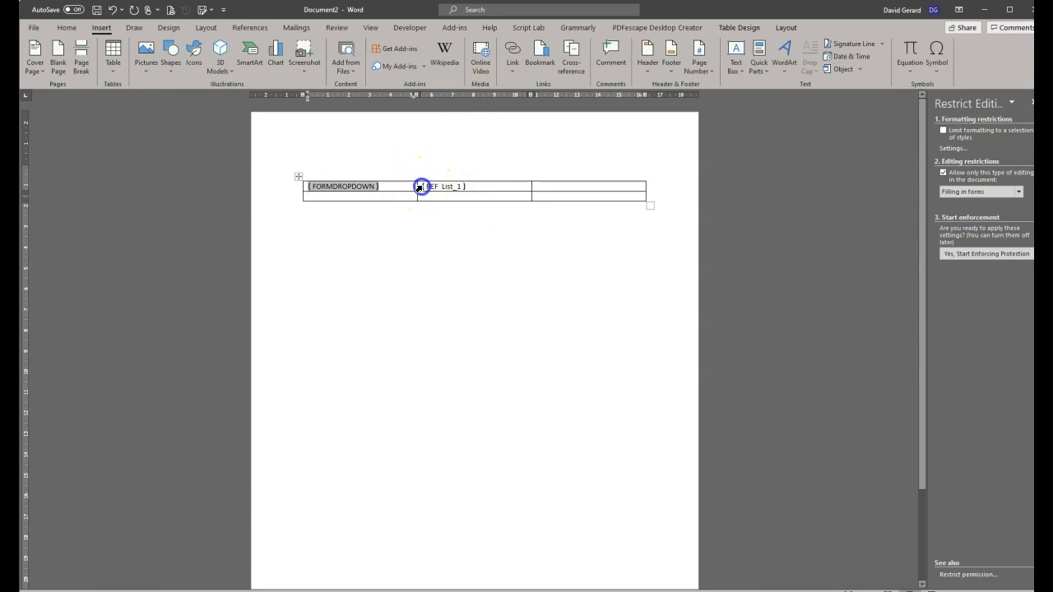
pyautogui.click(429, 188)
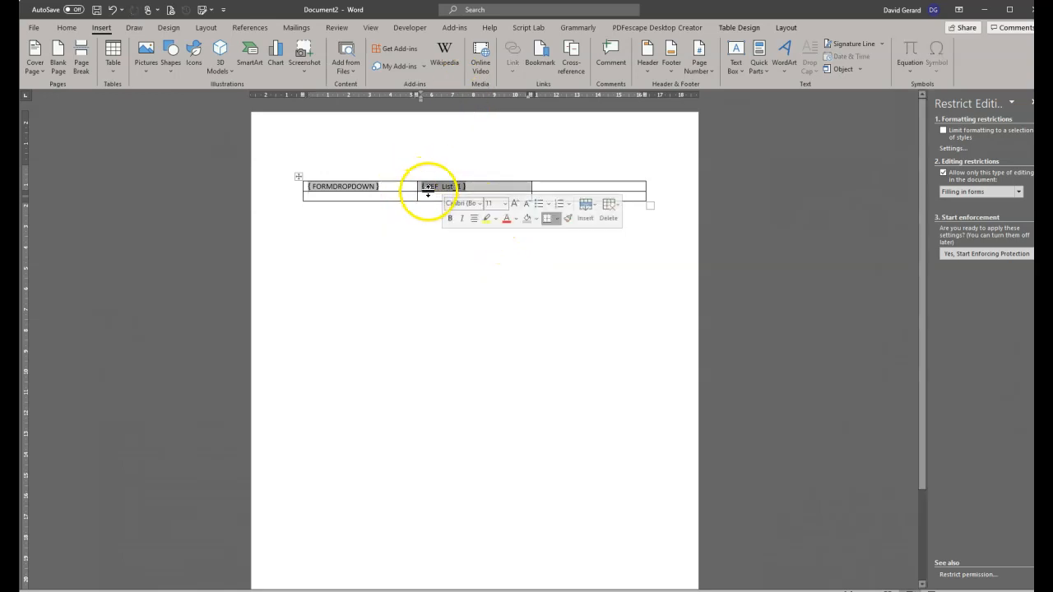
pyautogui.click(428, 197)
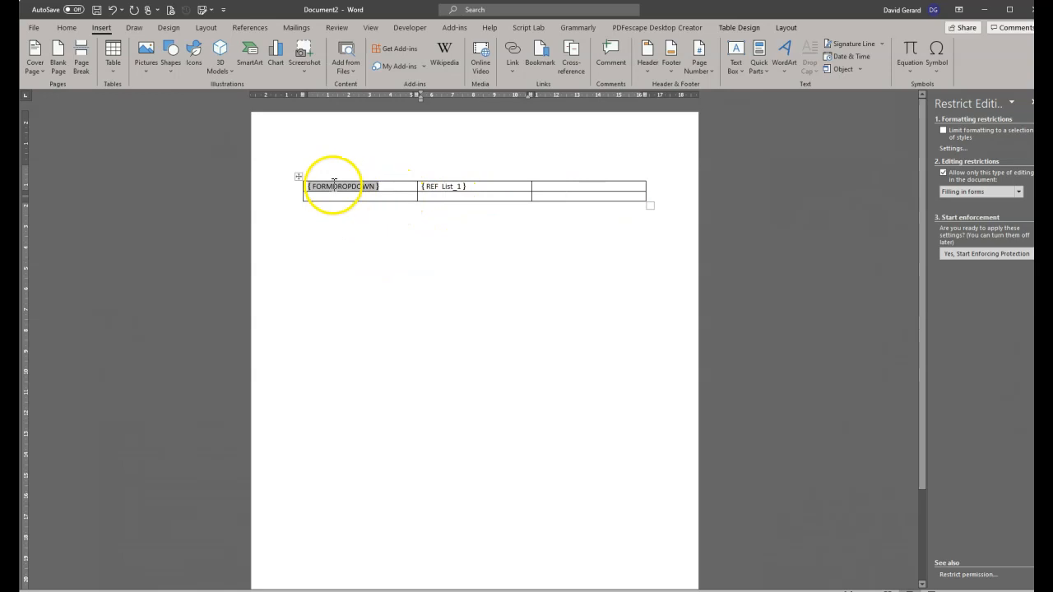
pyautogui.click(447, 199)
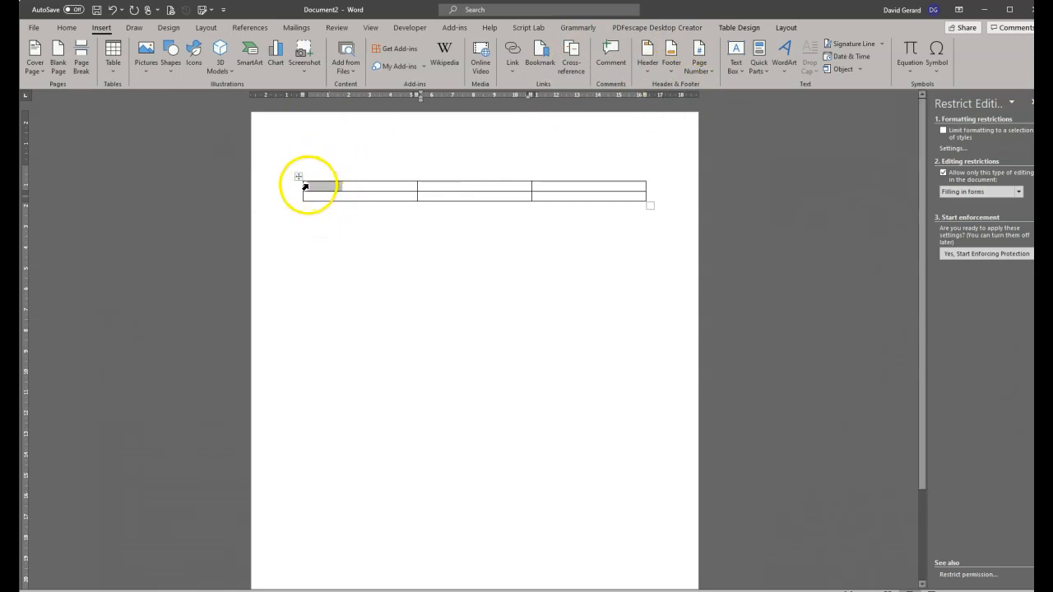
pyautogui.click(418, 187)
pyautogui.click(471, 188)
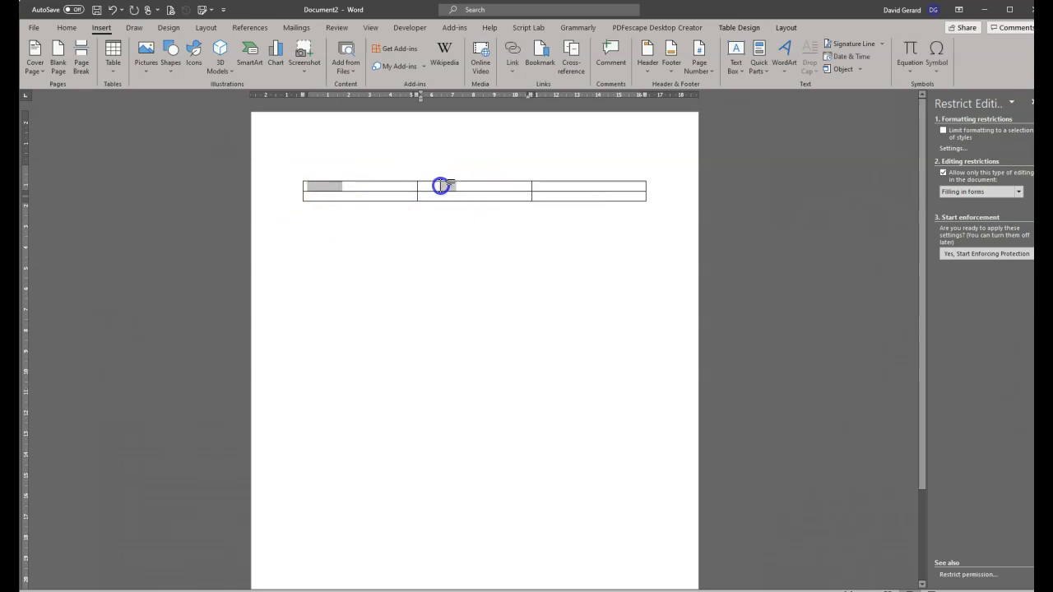
# Enforce form protection and choose Product A in the drop-down so the reference updates.
pyautogui.click(999, 255)
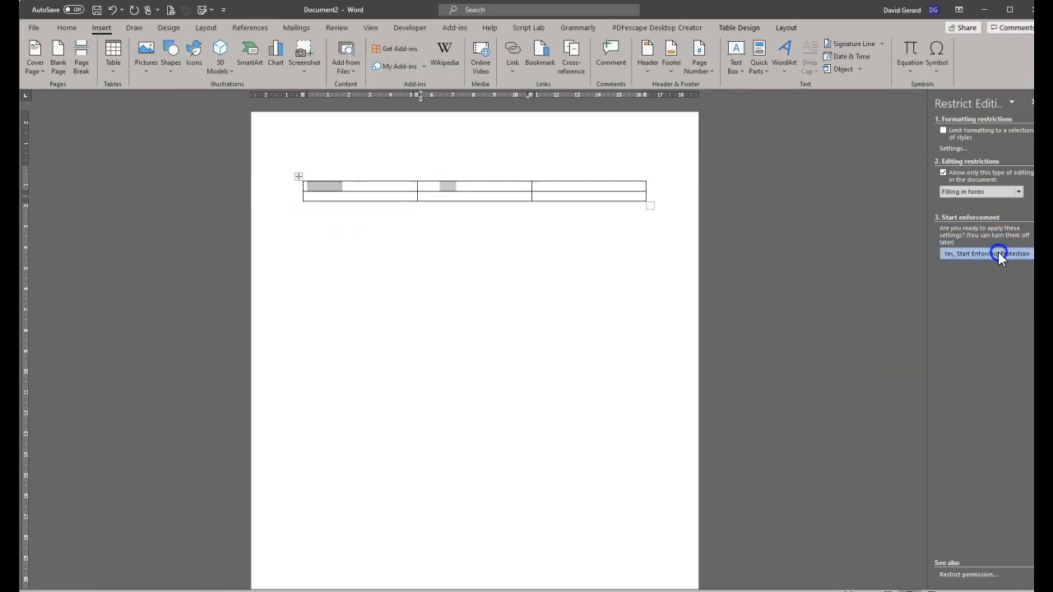
pyautogui.click(545, 349)
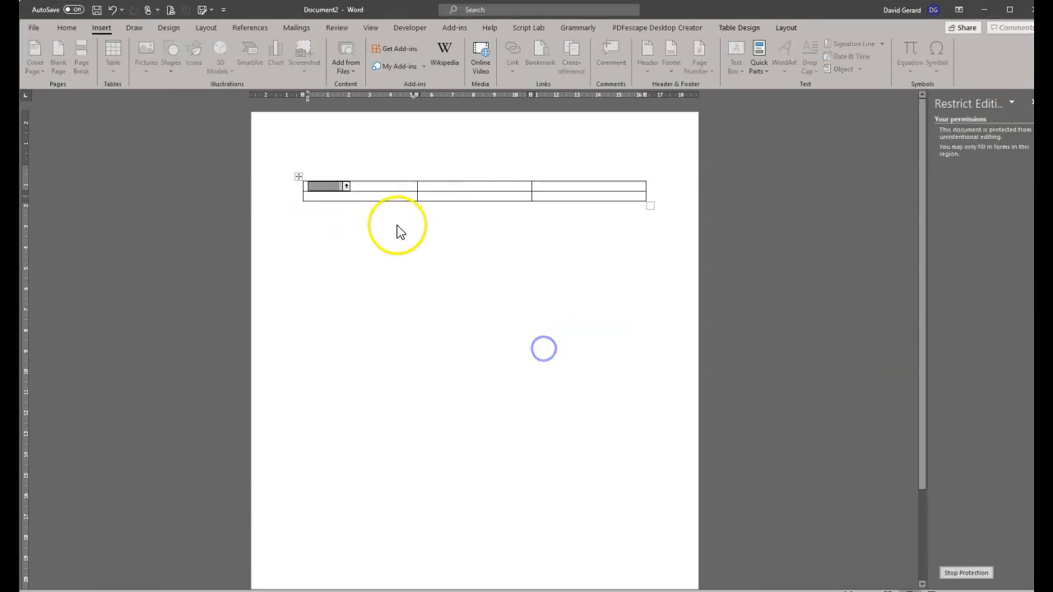
pyautogui.click(346, 187)
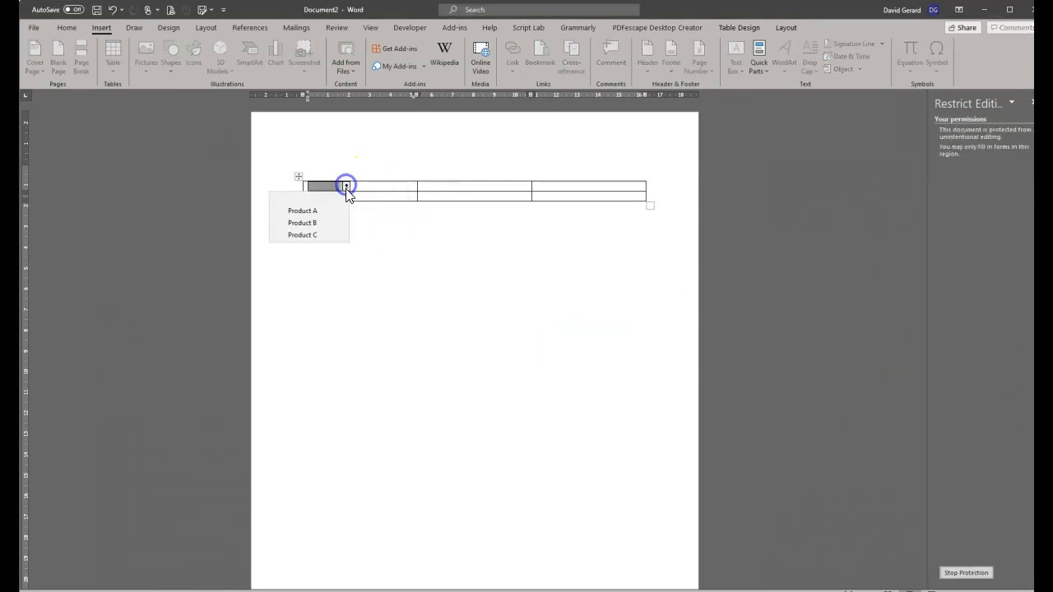
pyautogui.click(303, 211)
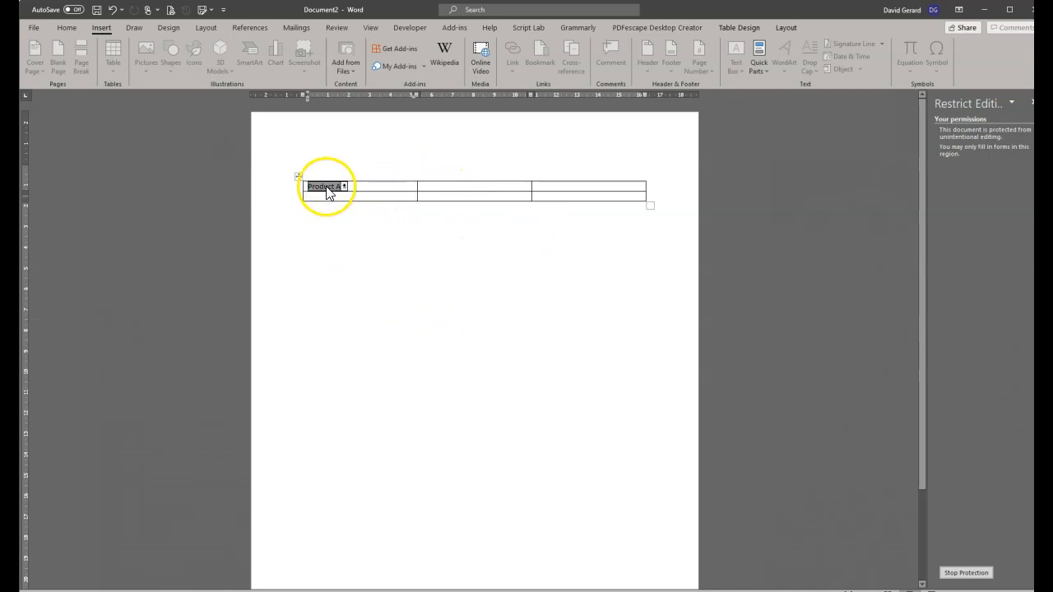
pyautogui.click(383, 315)
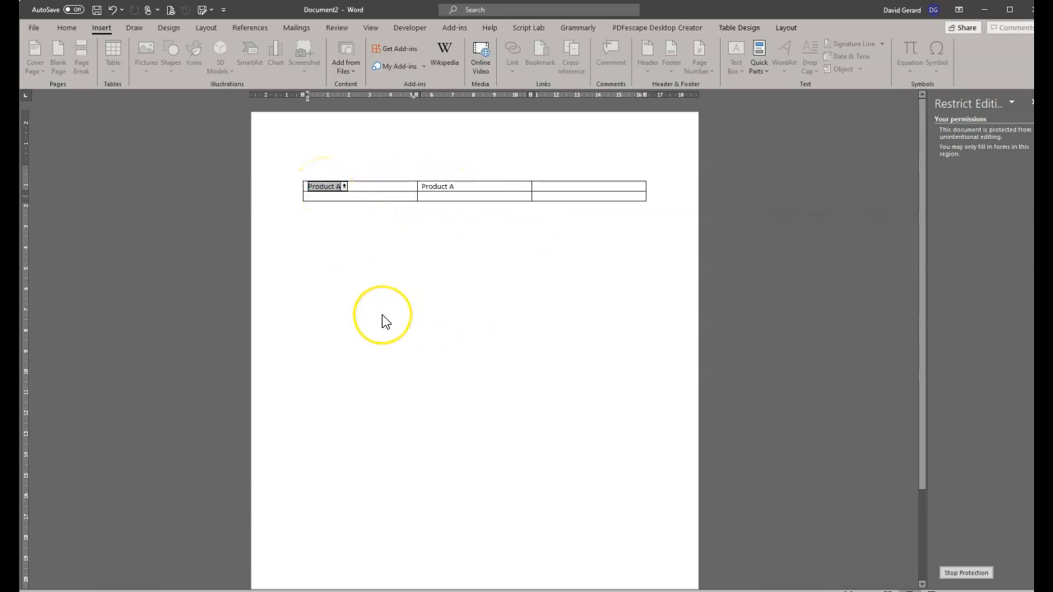
pyautogui.click(437, 198)
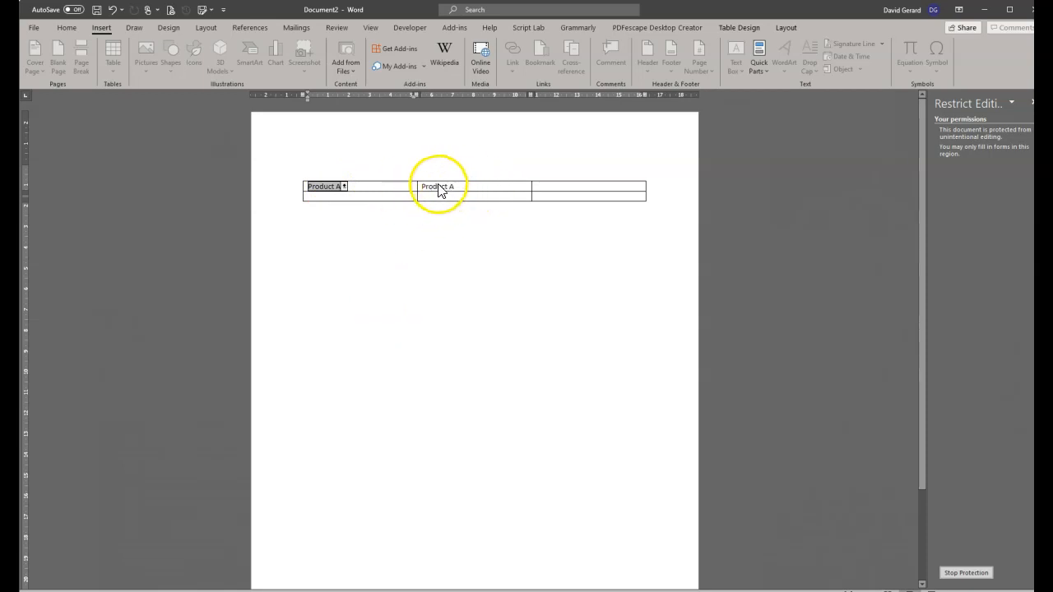
# Switch the drop-down to Product B, then to Product C.
pyautogui.click(344, 186)
pyautogui.click(314, 222)
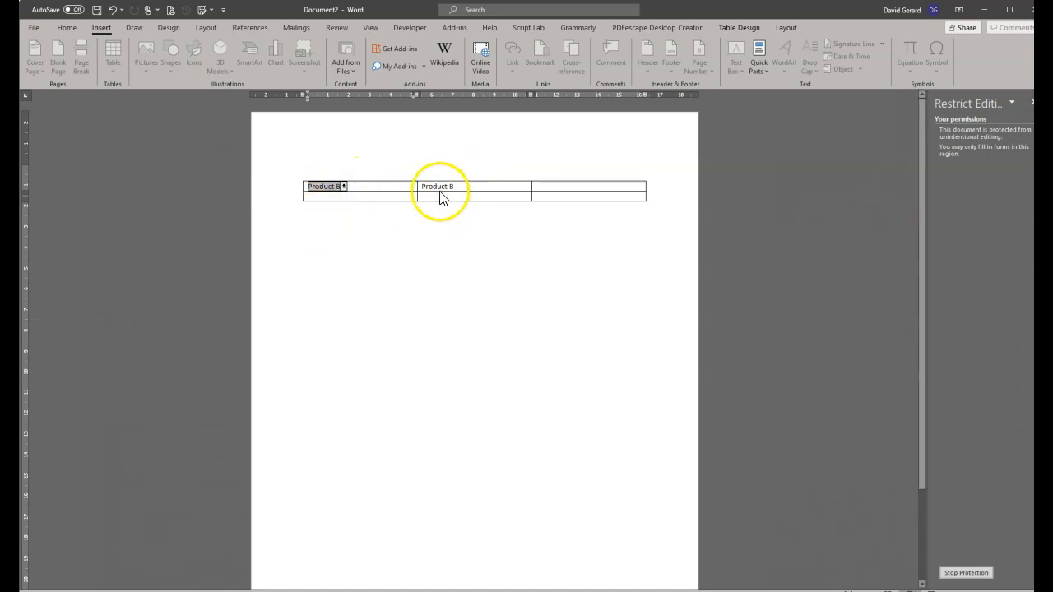
pyautogui.click(344, 186)
pyautogui.click(319, 235)
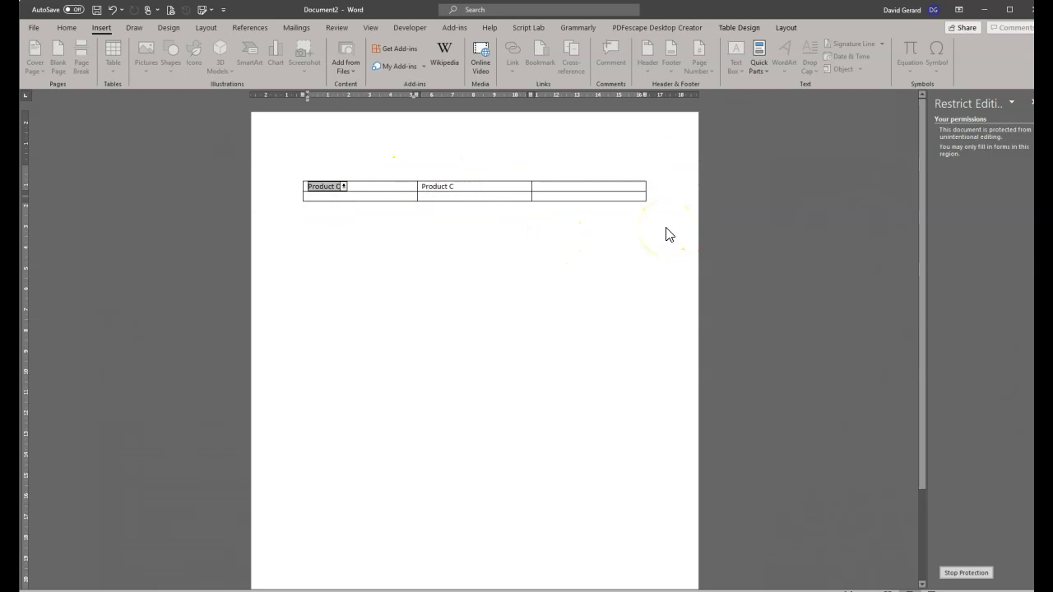
# Stop protection and put the insertion point on the empty line below the table.
pyautogui.click(969, 573)
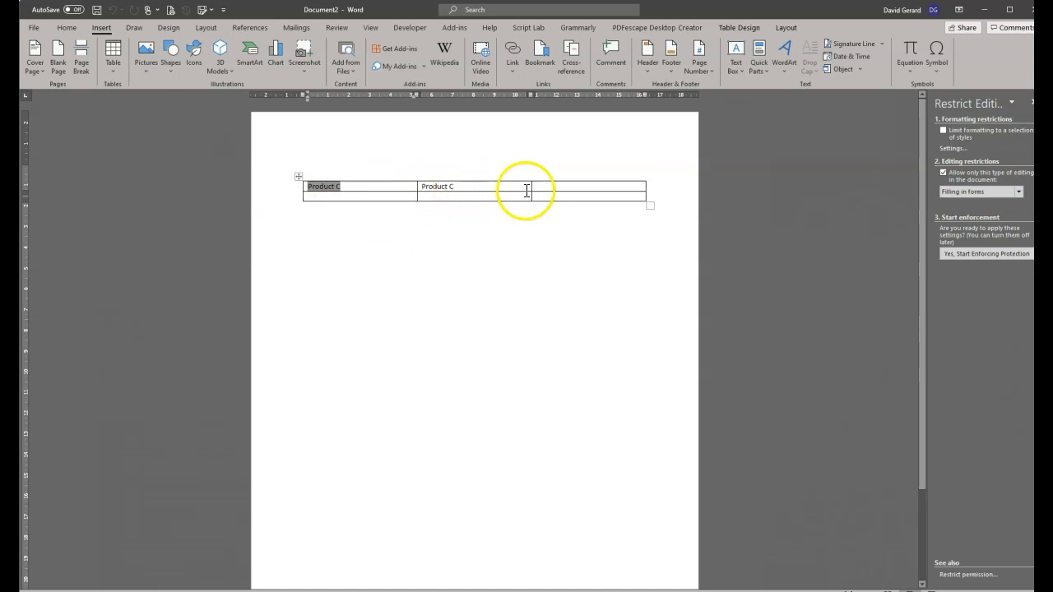
pyautogui.click(594, 187)
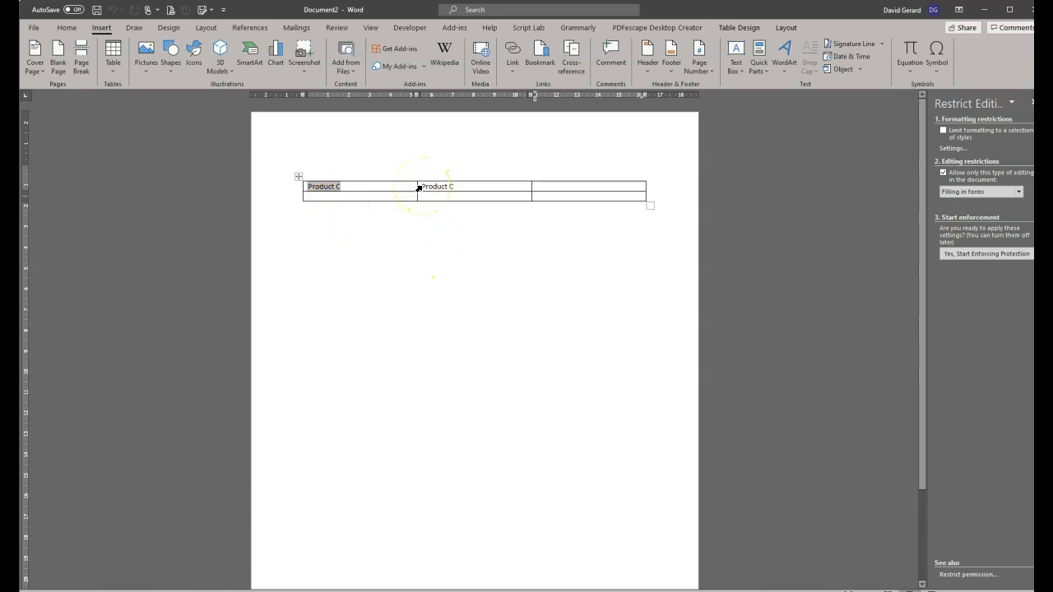
pyautogui.click(455, 189)
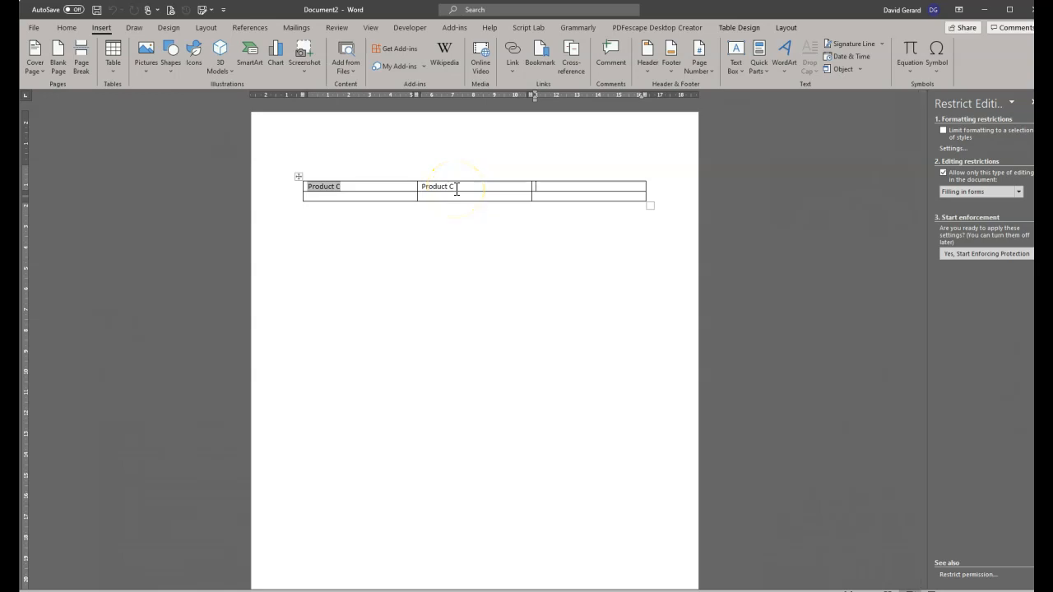
pyautogui.click(337, 237)
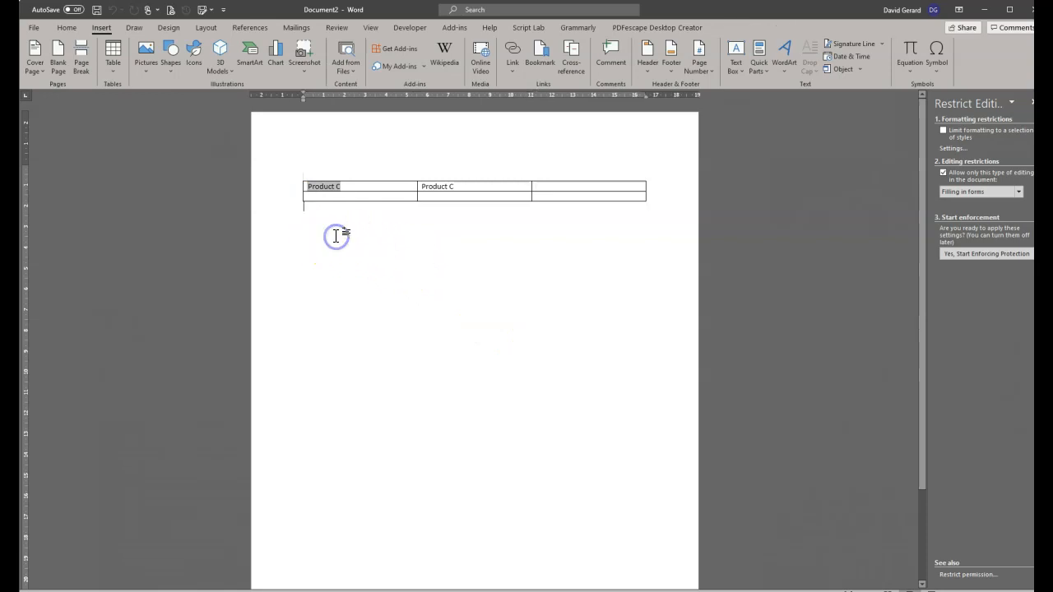
pyautogui.doubleClick(335, 235)
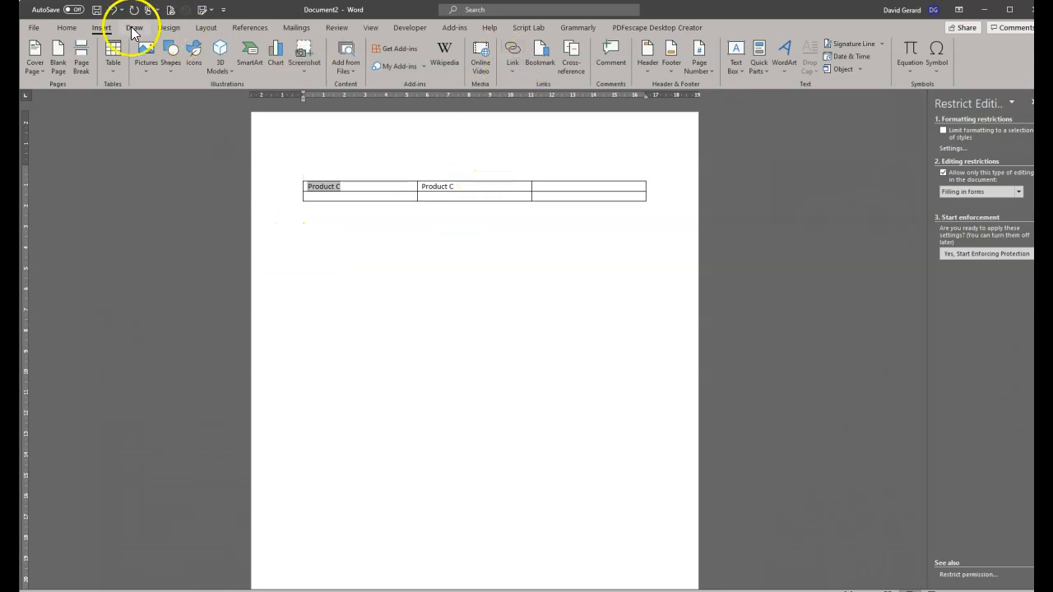
# Insert a Set field with Product_C as its text below the table.
pyautogui.click(756, 69)
pyautogui.click(794, 115)
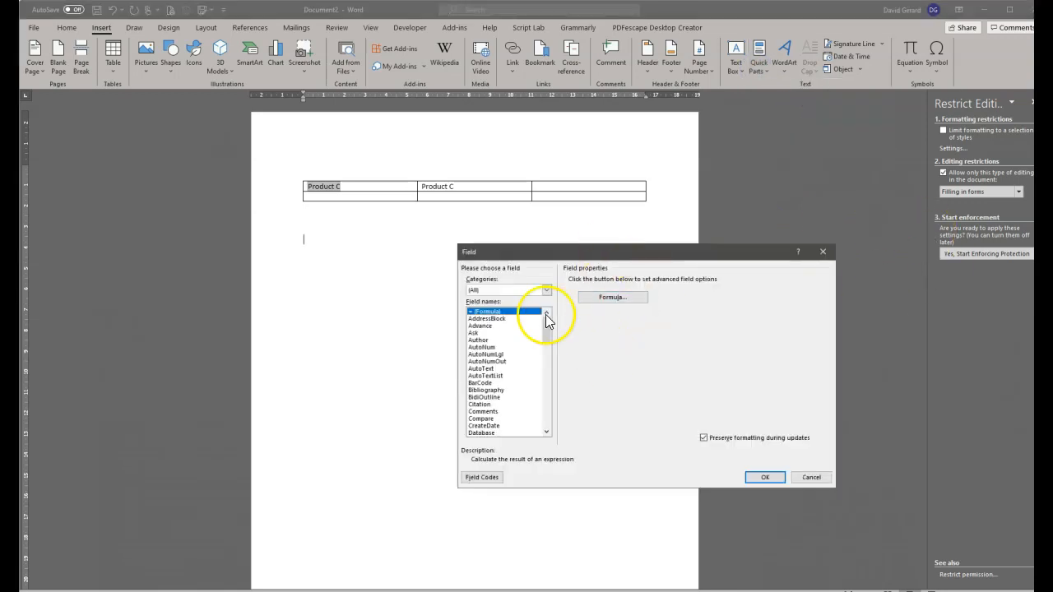
pyautogui.scroll(-16, 491, 411)
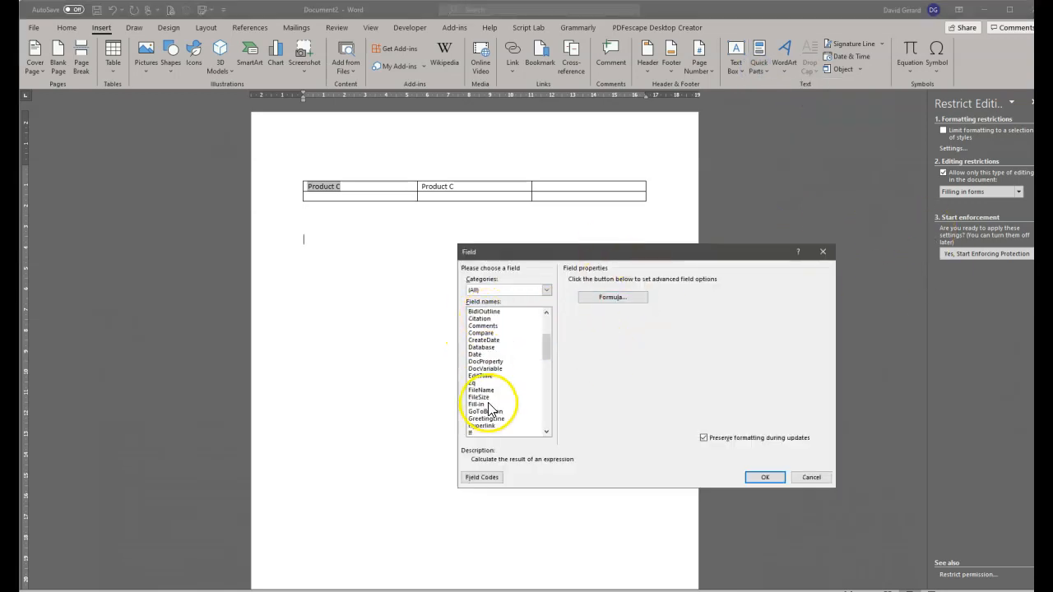
pyautogui.scroll(-4, 491, 416)
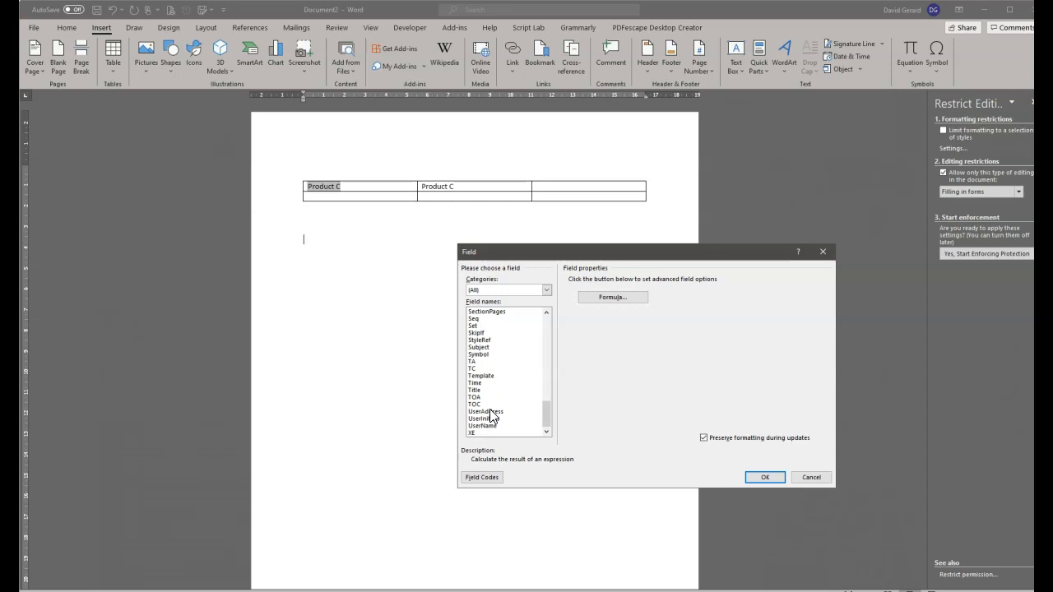
pyautogui.click(474, 326)
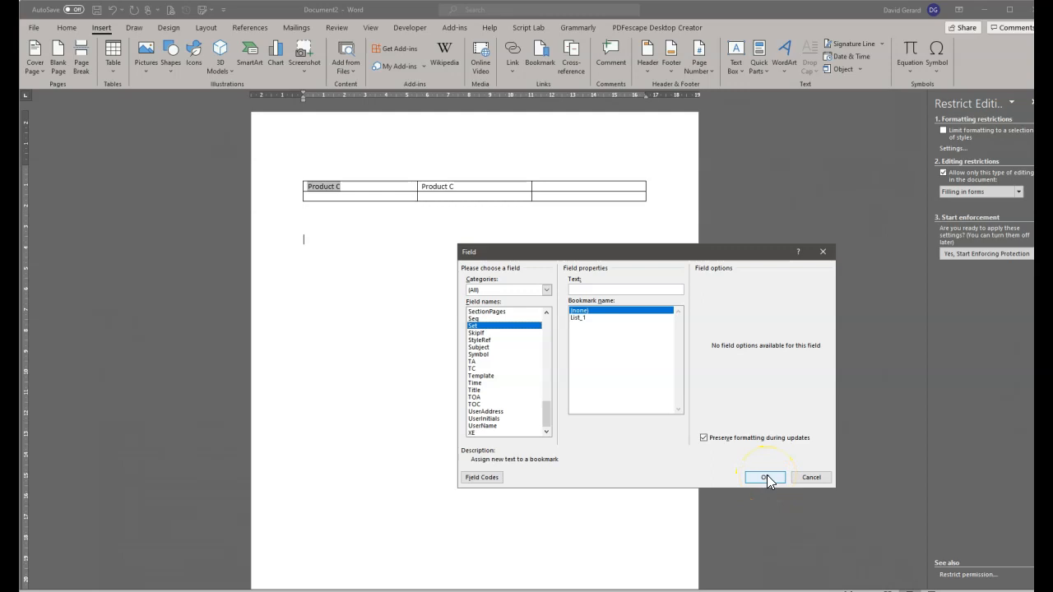
pyautogui.click(481, 327)
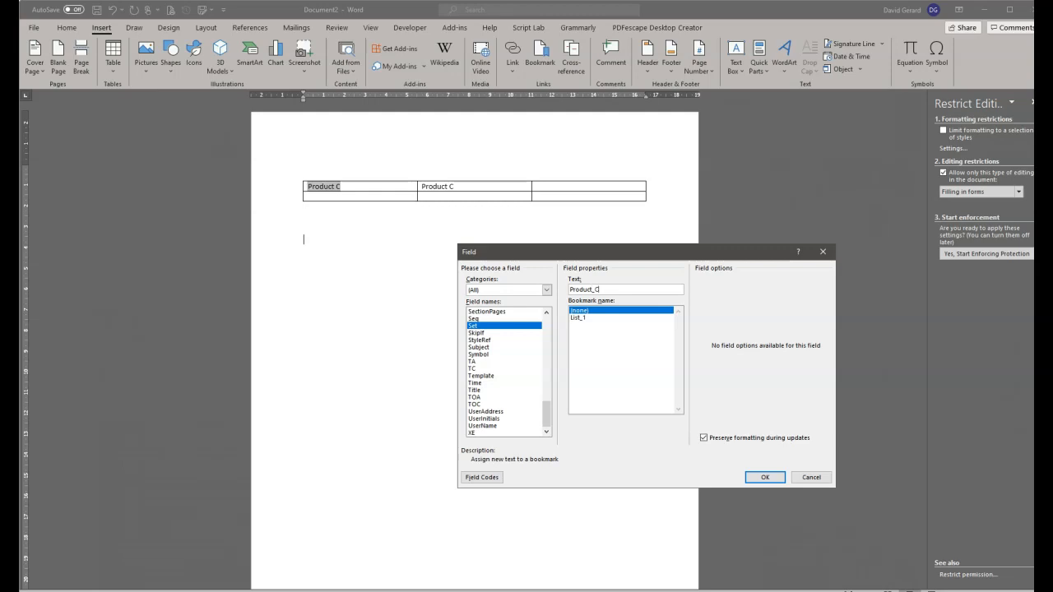
pyautogui.click(765, 479)
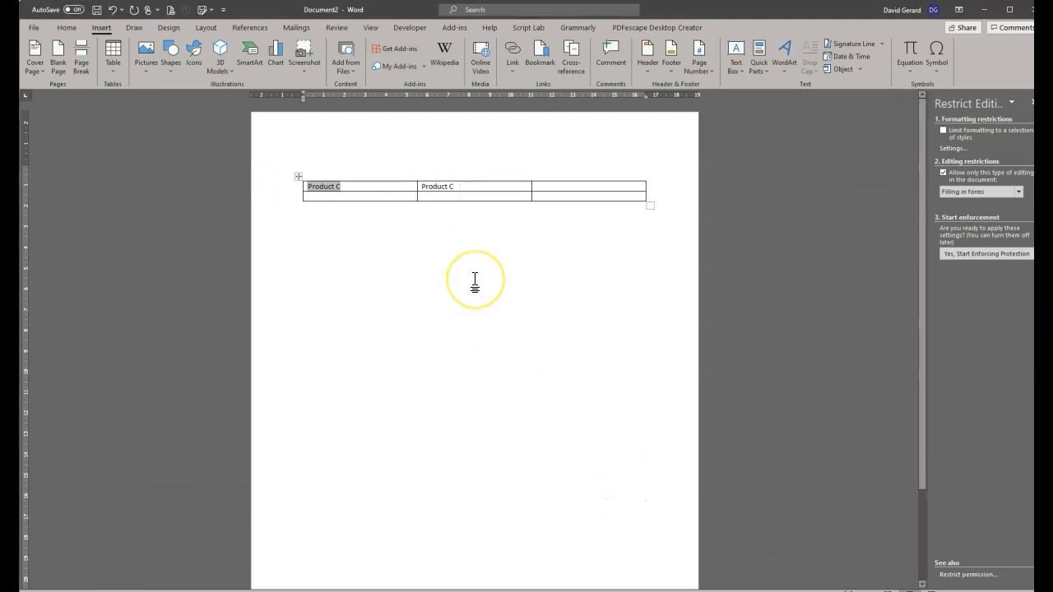
# Add 30000 after Product_C in the SET field code and update the field.
pyautogui.hotkey('alt', 'F9')
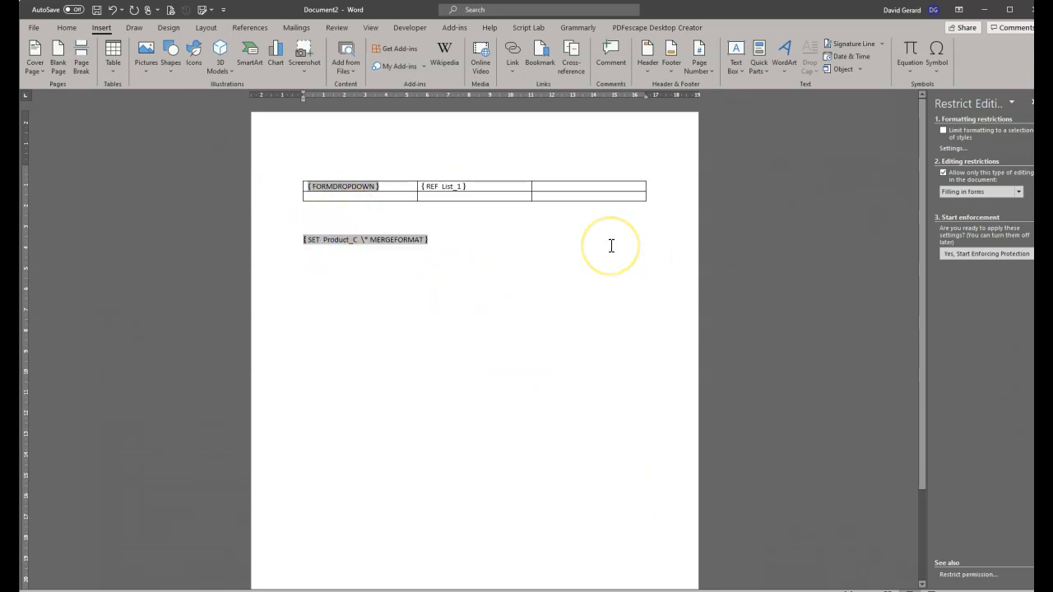
pyautogui.hotkey('alt', 'F9')
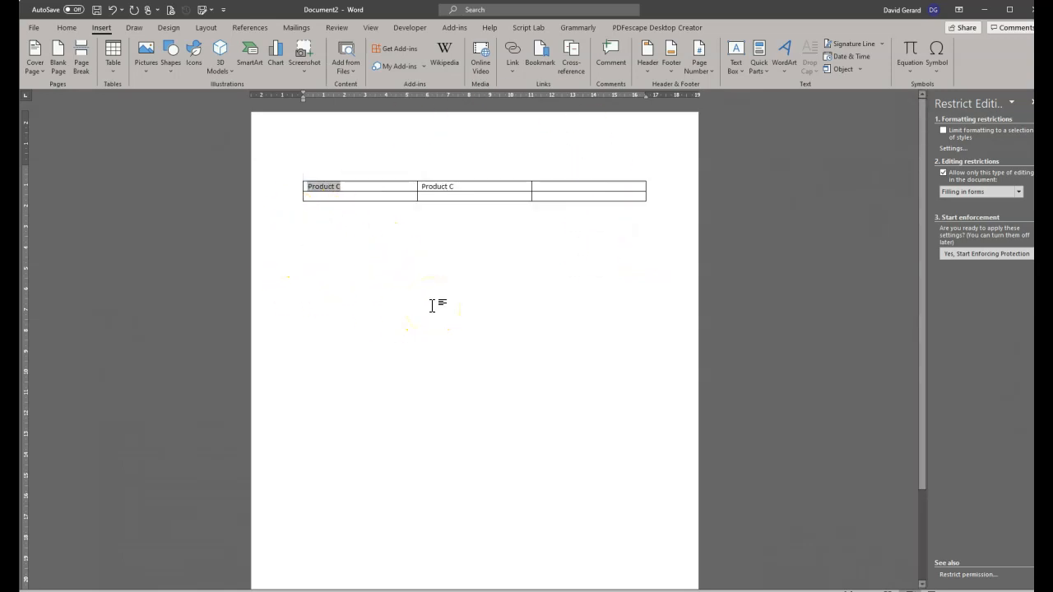
pyautogui.hotkey('alt', 'F9')
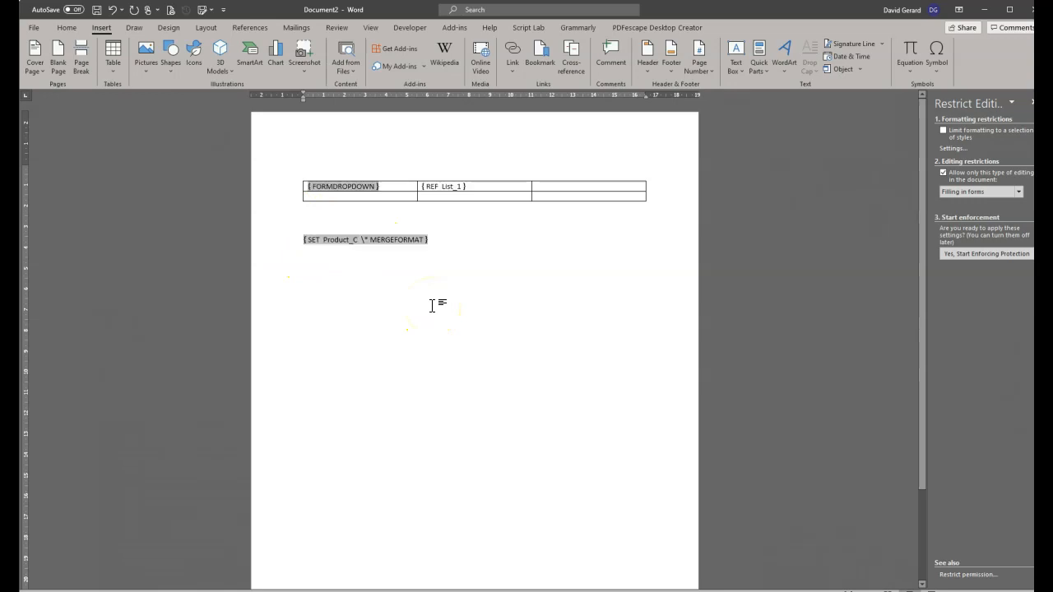
pyautogui.click(360, 241)
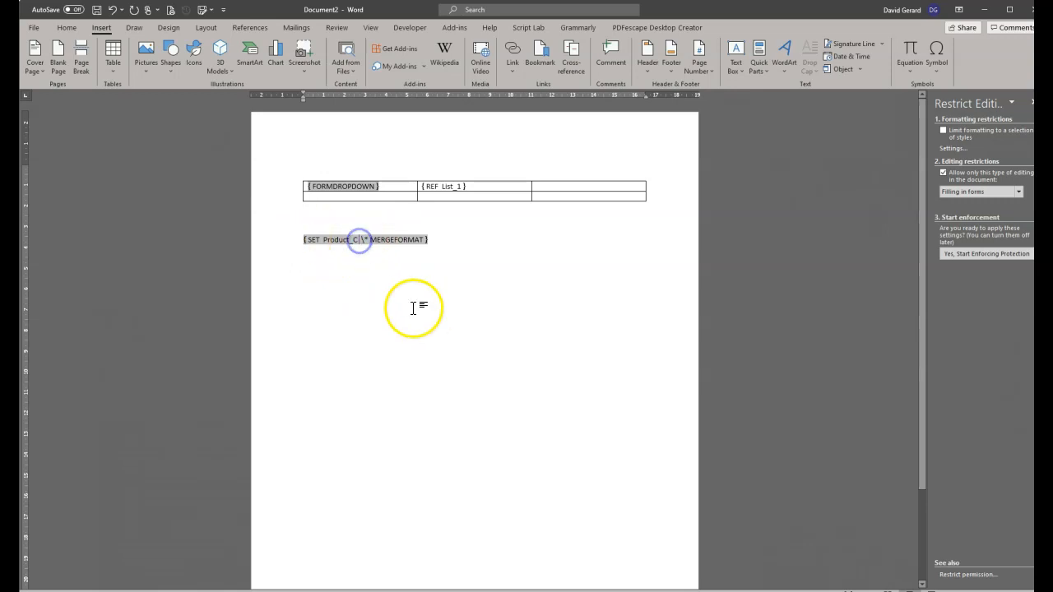
pyautogui.write('30000')
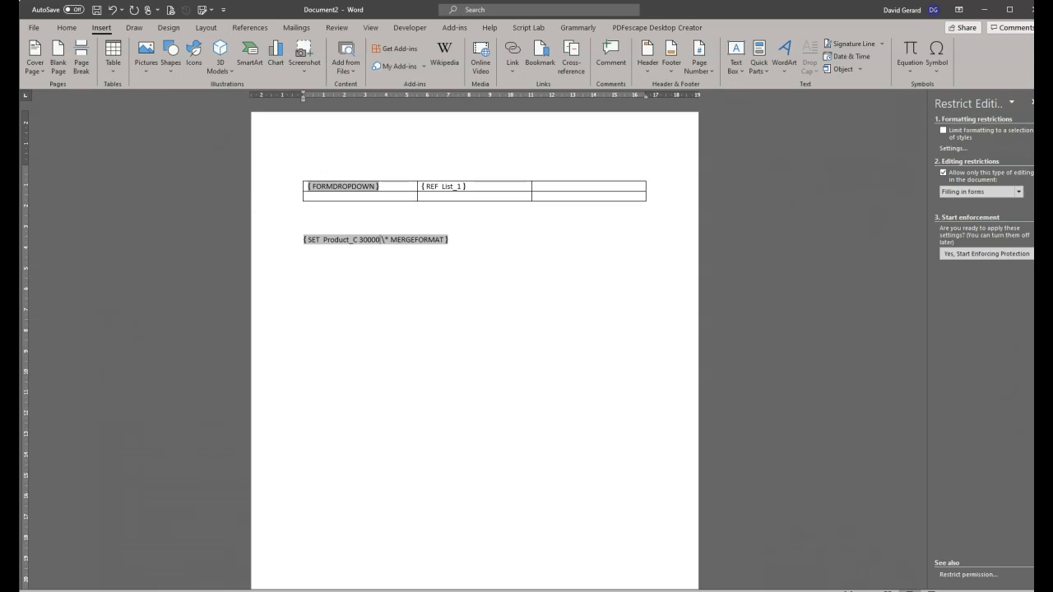
pyautogui.rightClick(349, 239)
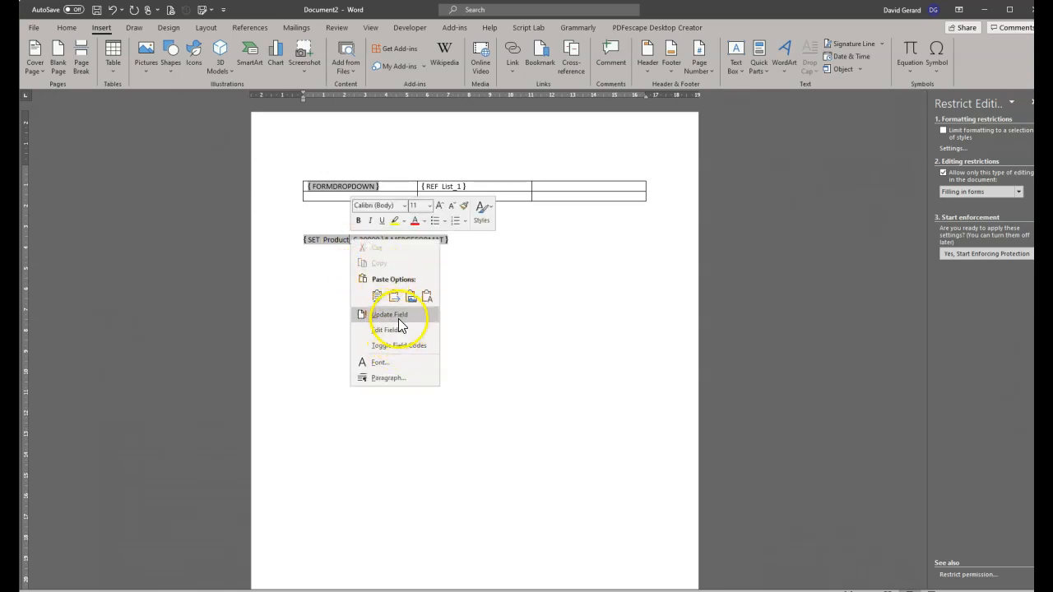
pyautogui.click(322, 241)
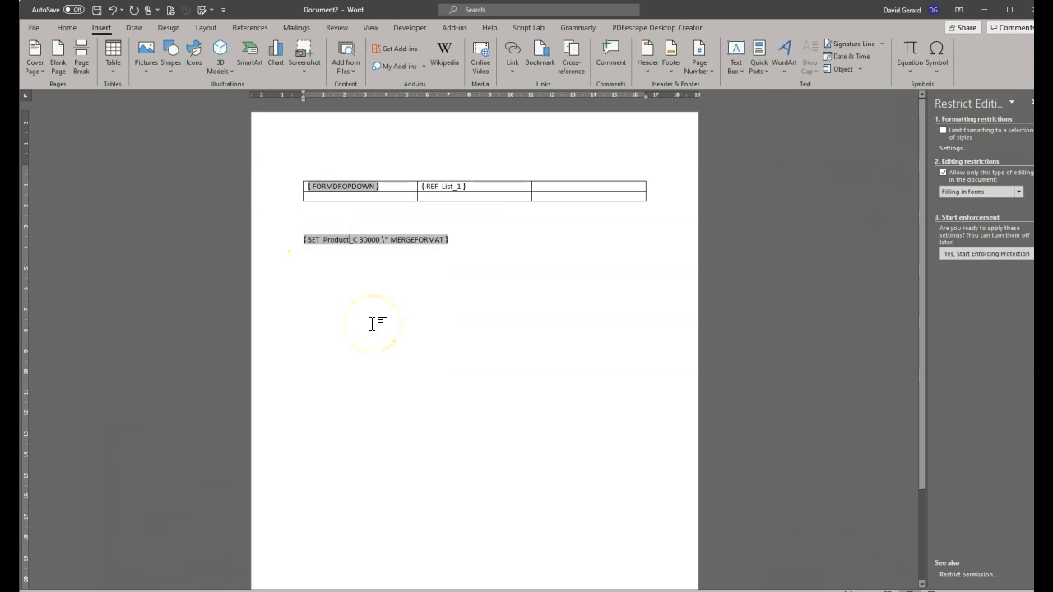
pyautogui.hotkey('alt', 'F9')
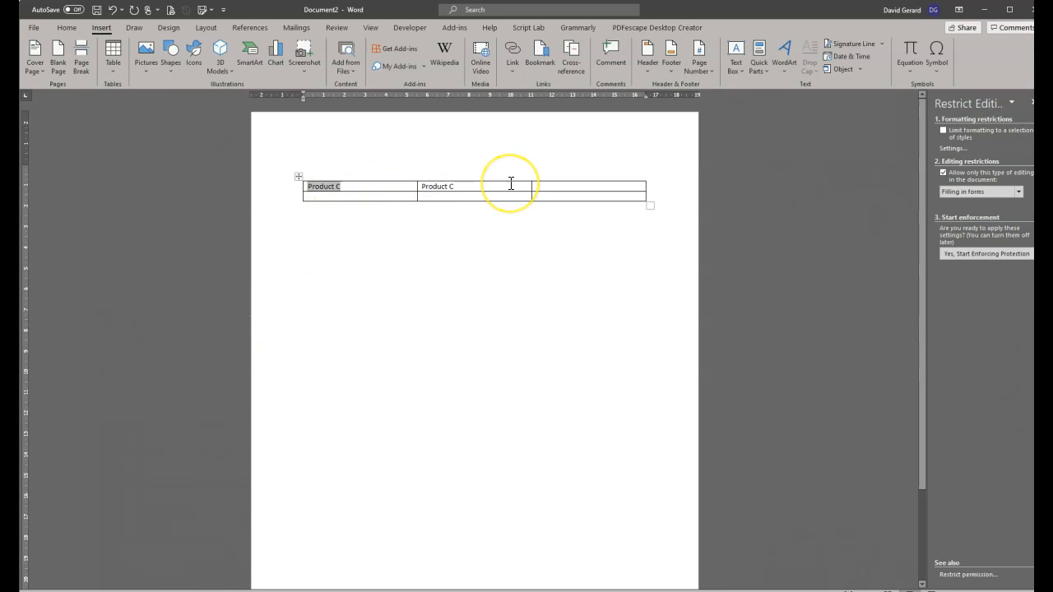
# Insert a bare Ref field into the table's third cell.
pyautogui.click(557, 187)
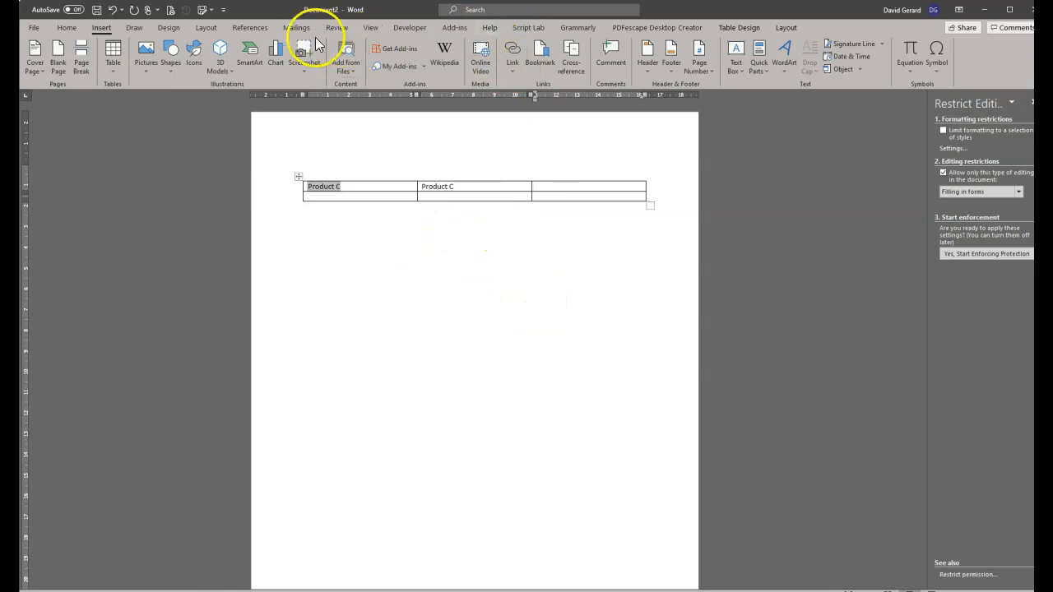
pyautogui.click(757, 65)
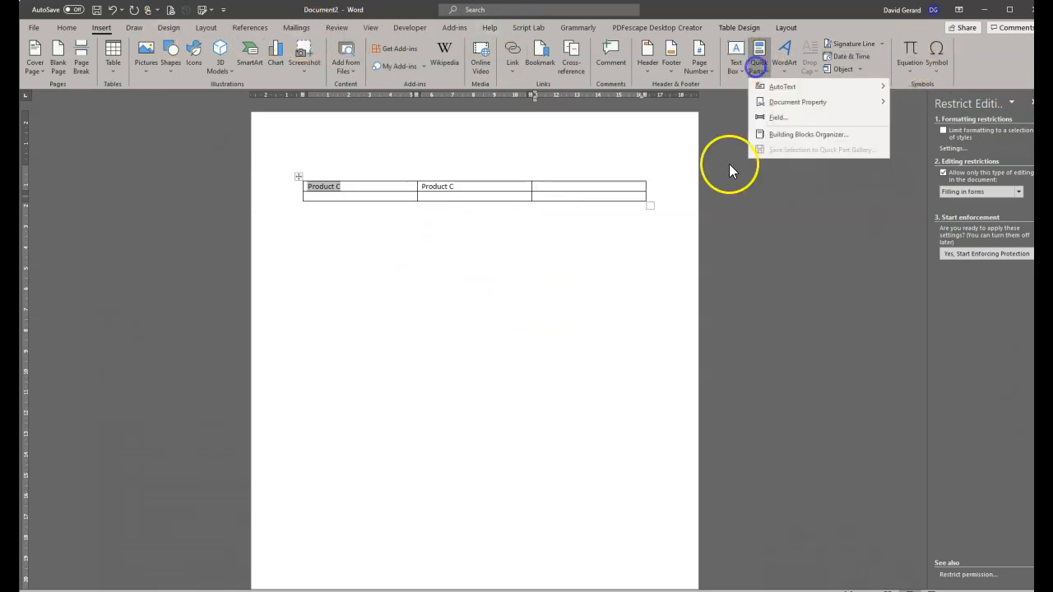
pyautogui.click(779, 117)
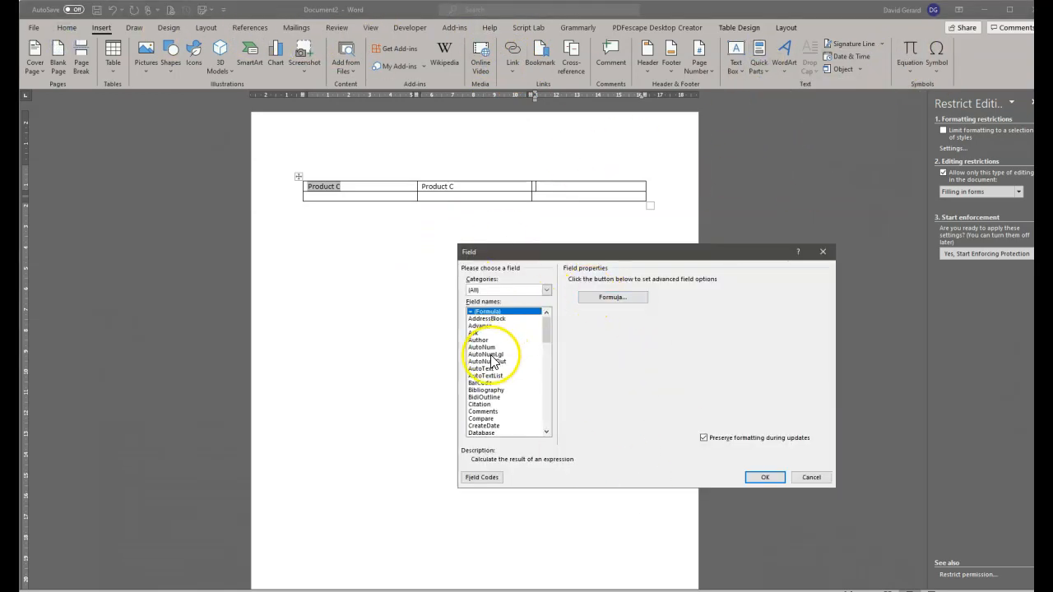
pyautogui.scroll(-13, 494, 427)
pyautogui.scroll(-4, 492, 411)
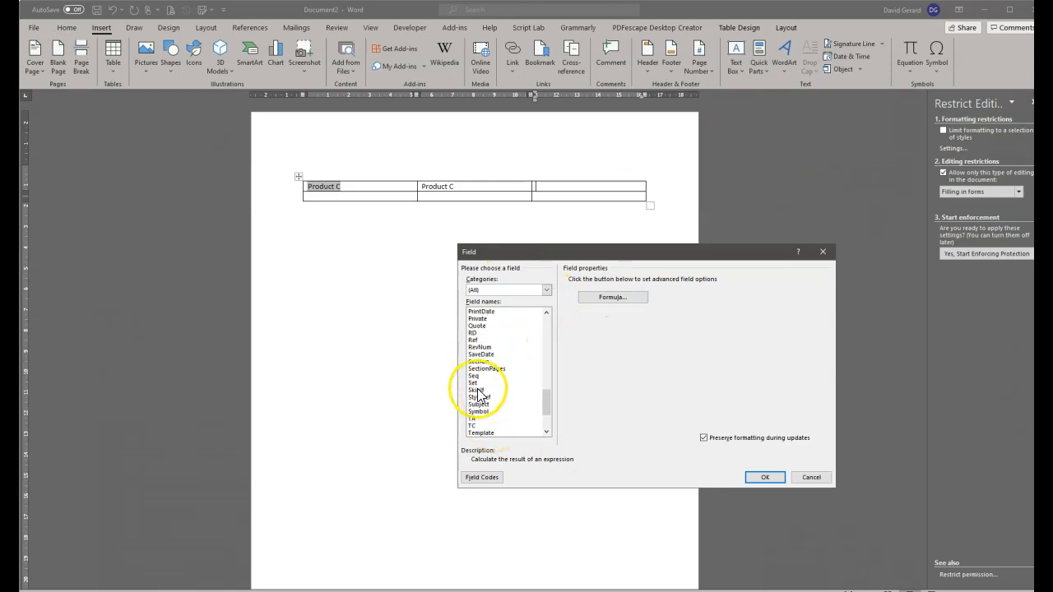
pyautogui.click(481, 340)
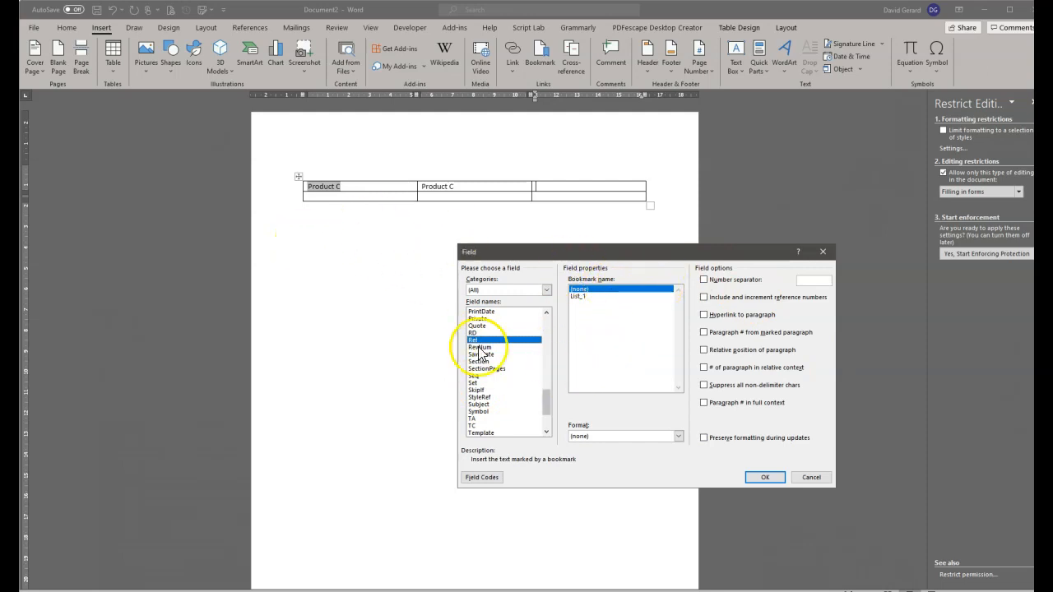
pyautogui.click(752, 478)
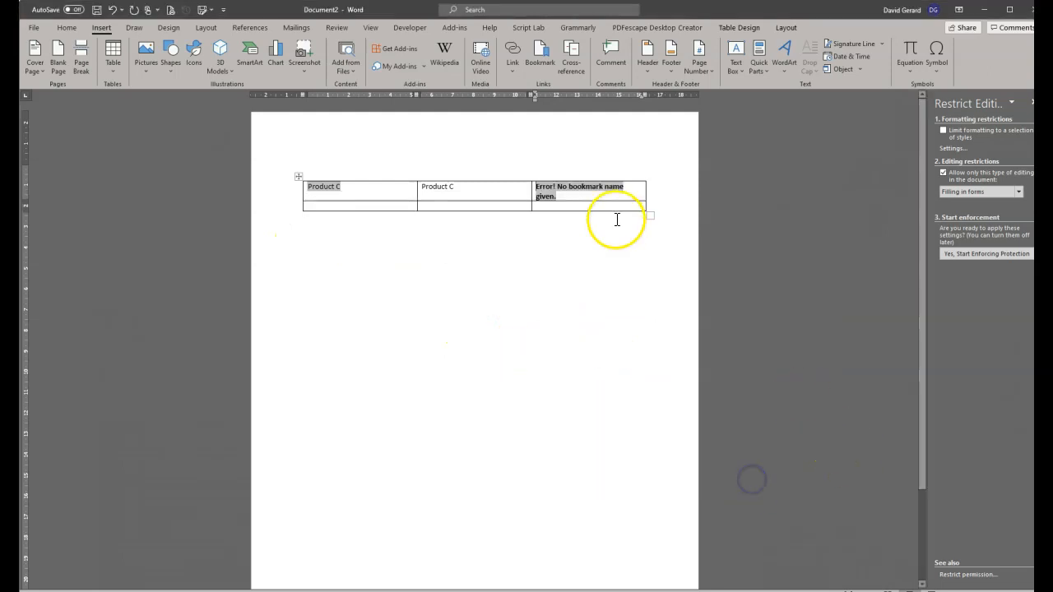
# Show the Ref field's missing-bookmark error as its { REF } code.
pyautogui.rightClick(556, 189)
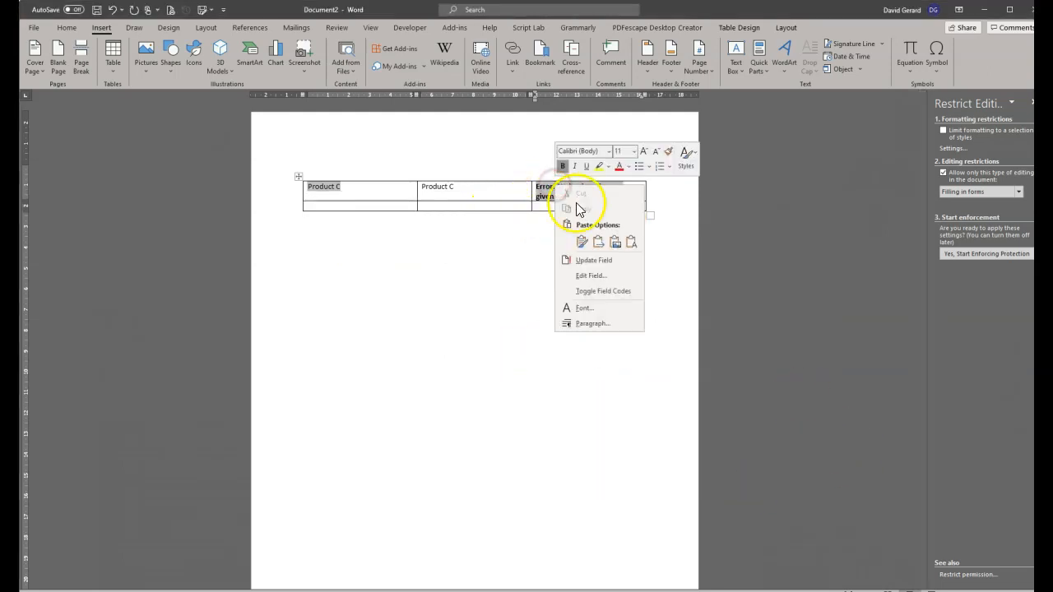
pyautogui.click(607, 276)
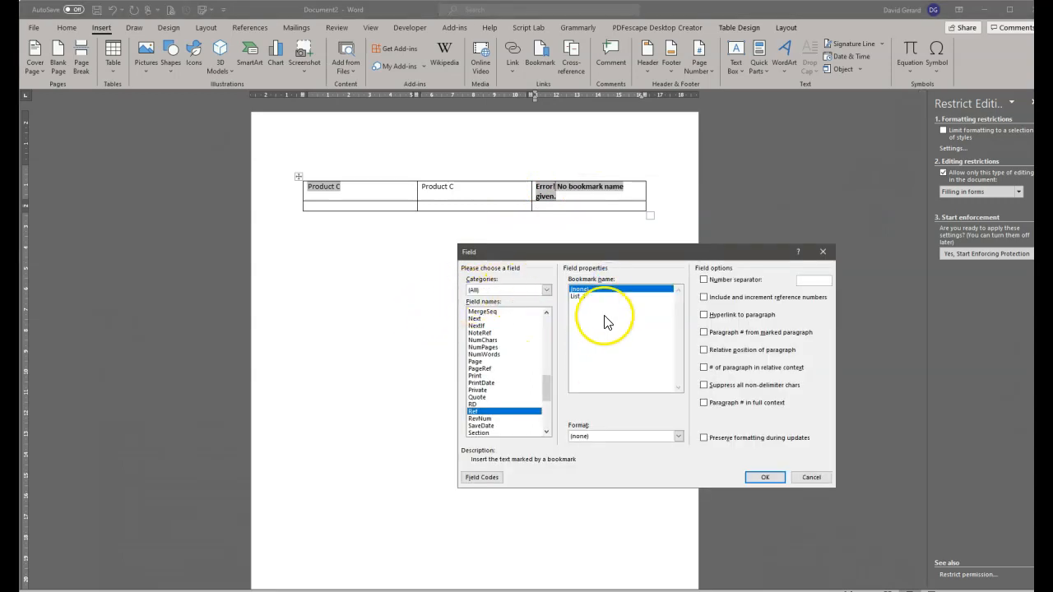
pyautogui.click(820, 482)
pyautogui.rightClick(567, 191)
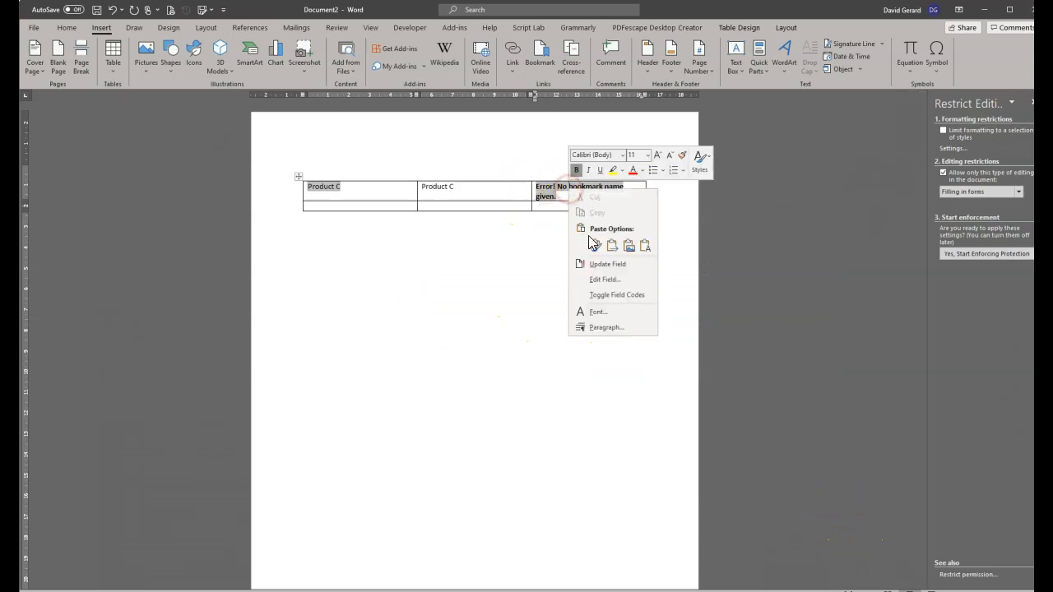
pyautogui.click(626, 296)
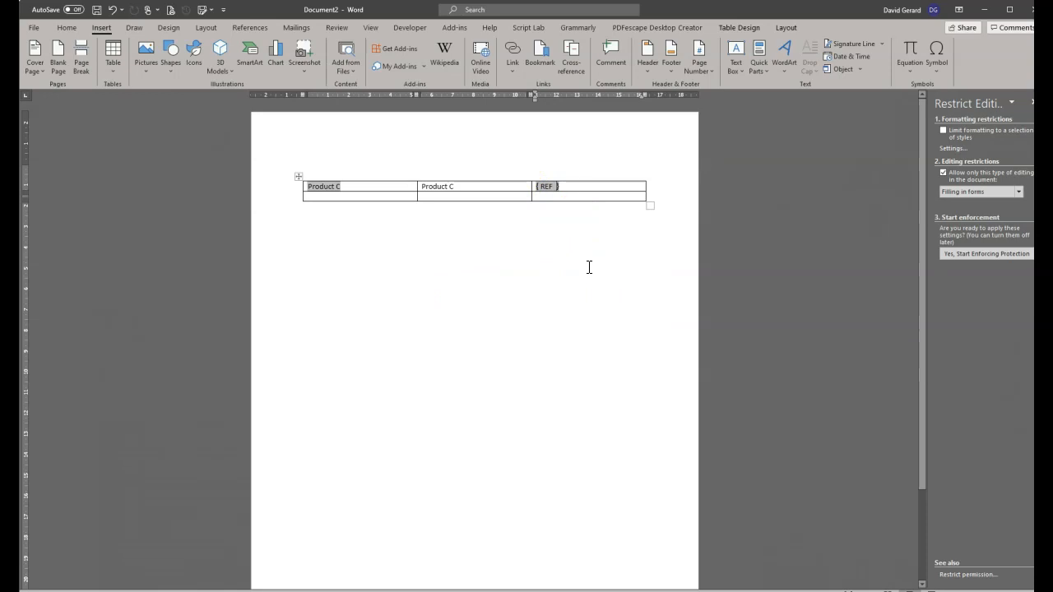
# Point the Ref field code at Product_C and refresh its result.
pyautogui.write('Product_C')
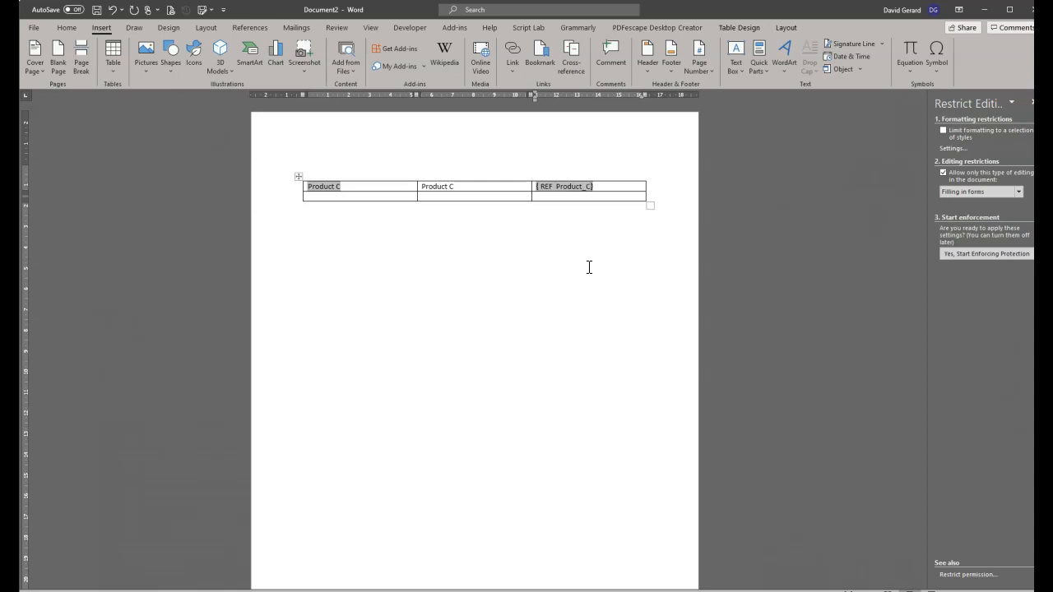
pyautogui.press('F9')
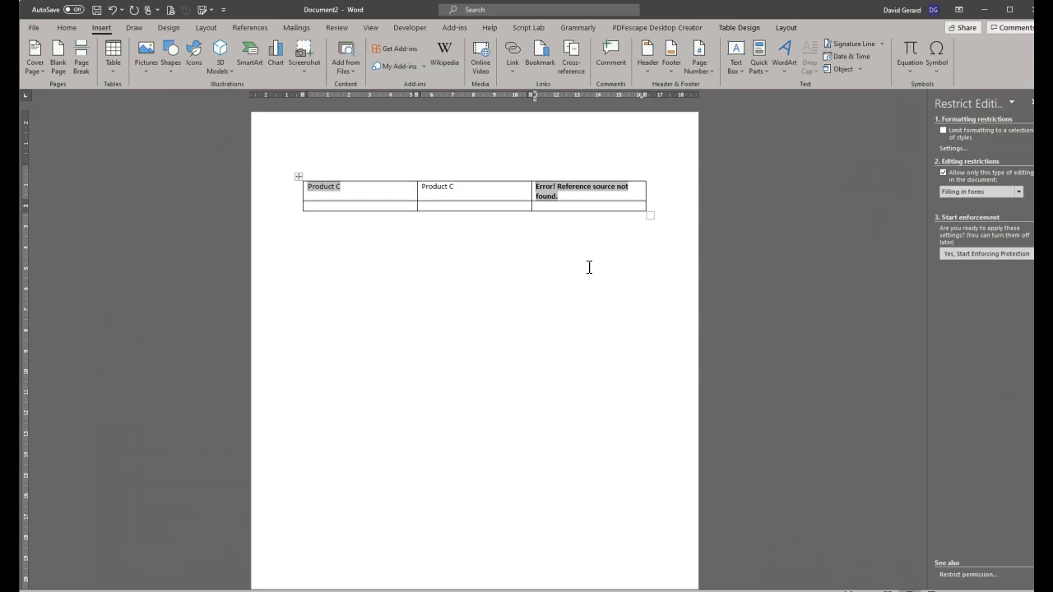
pyautogui.rightClick(554, 189)
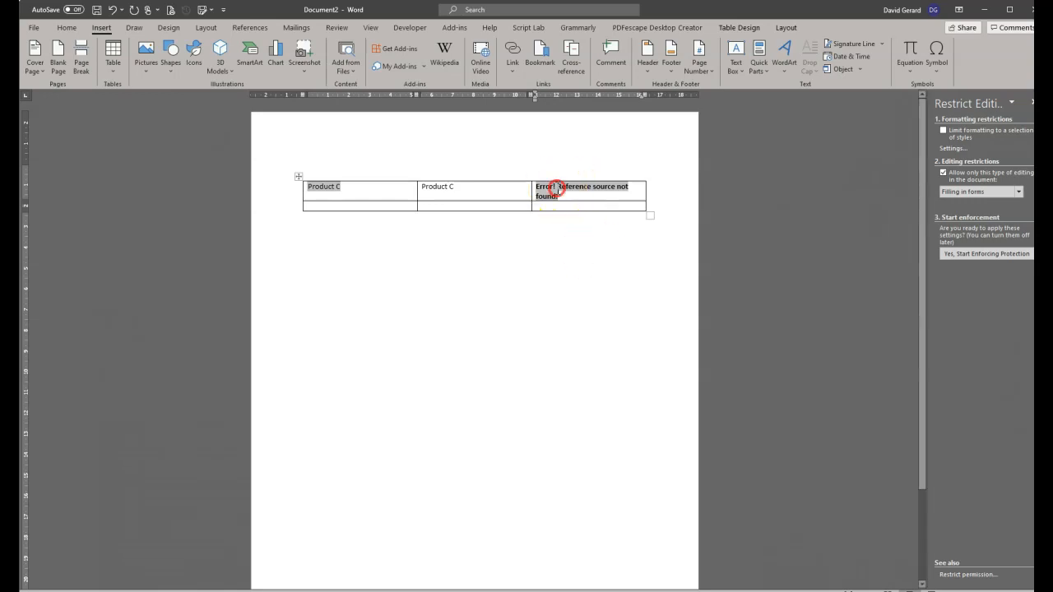
pyautogui.click(603, 263)
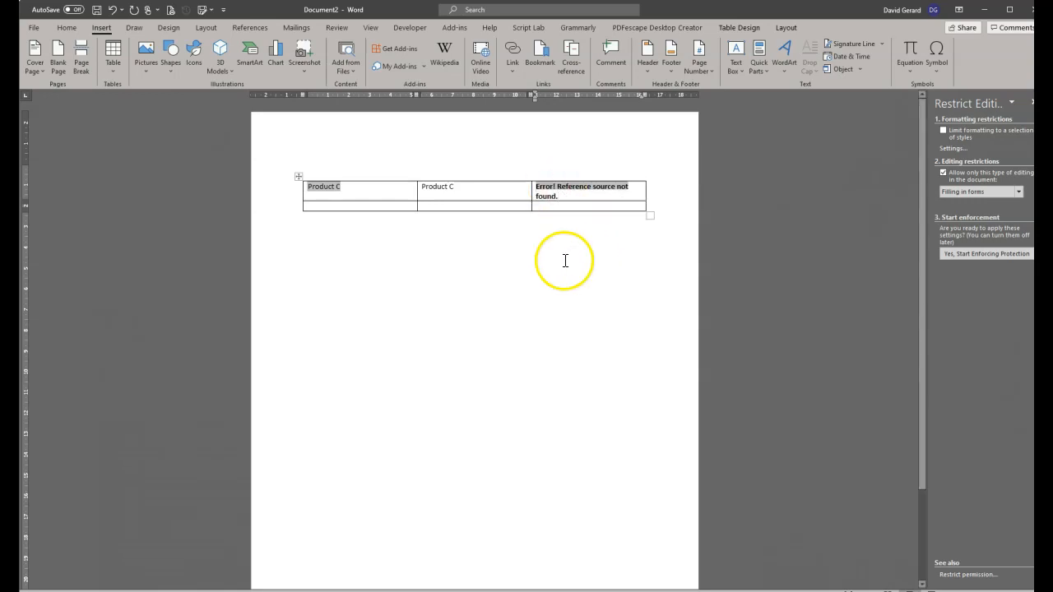
pyautogui.rightClick(548, 192)
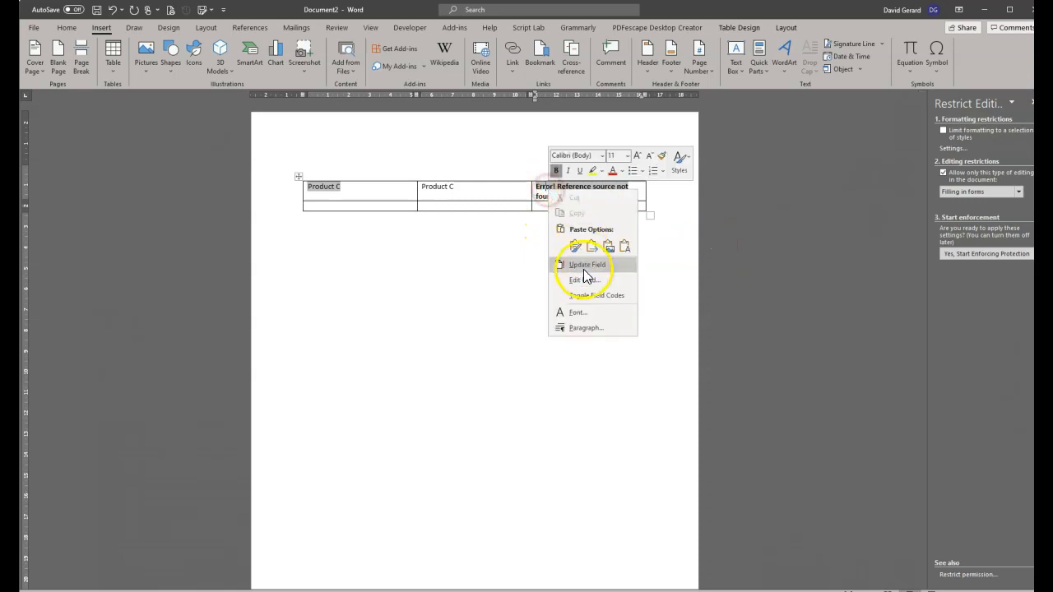
pyautogui.click(594, 293)
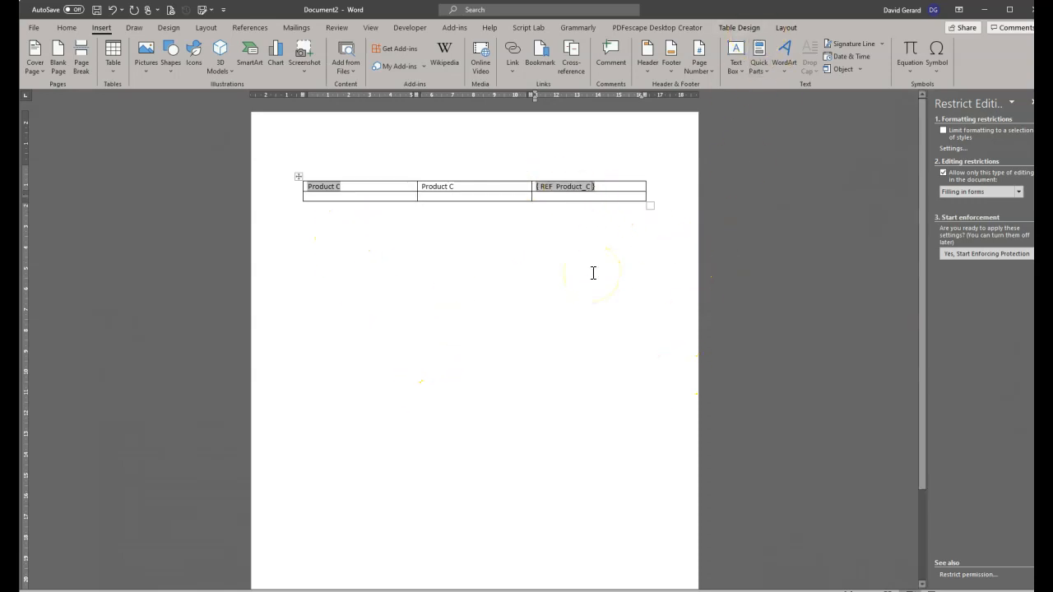
pyautogui.hotkey('alt', 'F9')
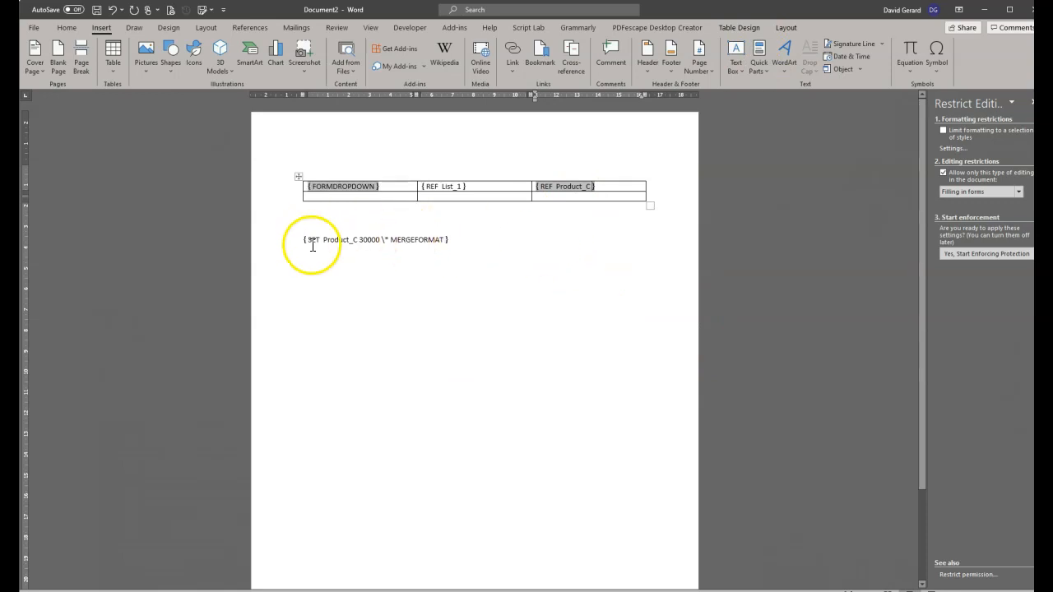
pyautogui.rightClick(556, 186)
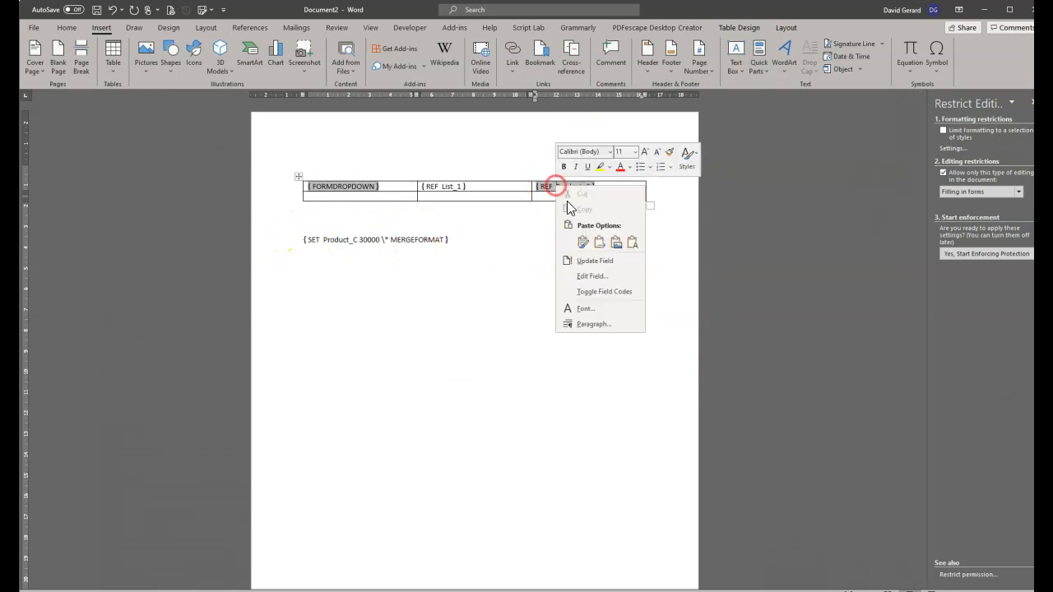
pyautogui.click(472, 243)
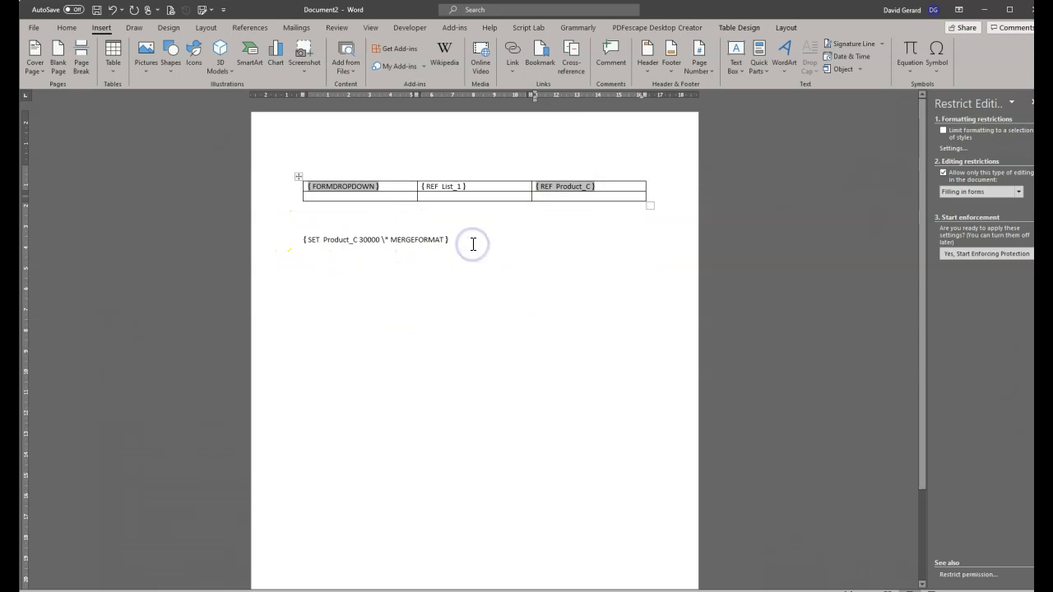
pyautogui.hotkey('alt', 'F9')
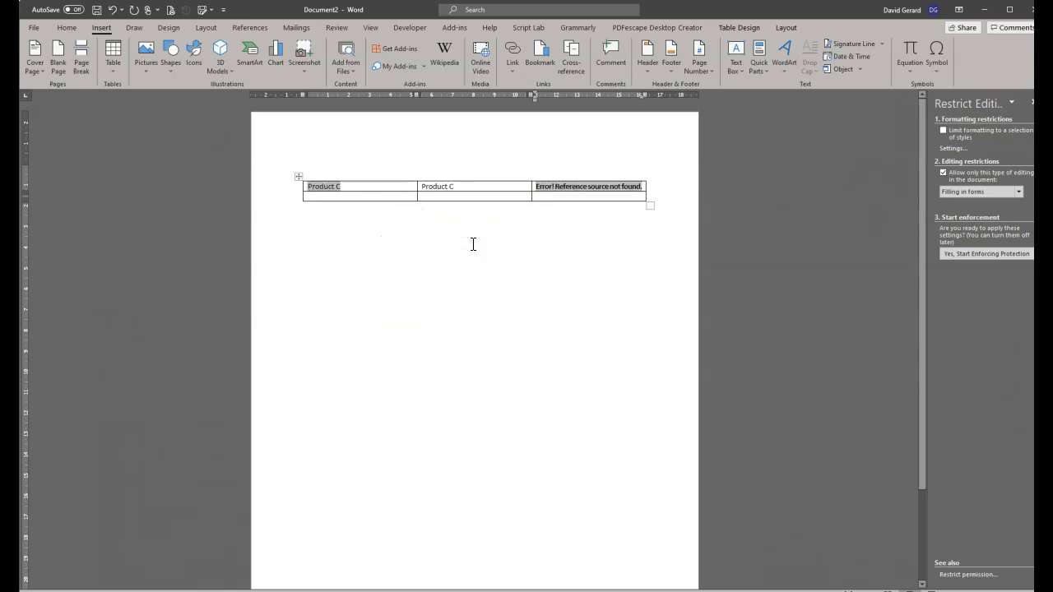
# Update all fields so the third cell displays 30000.
pyautogui.hotkey('ctrl', 'a')
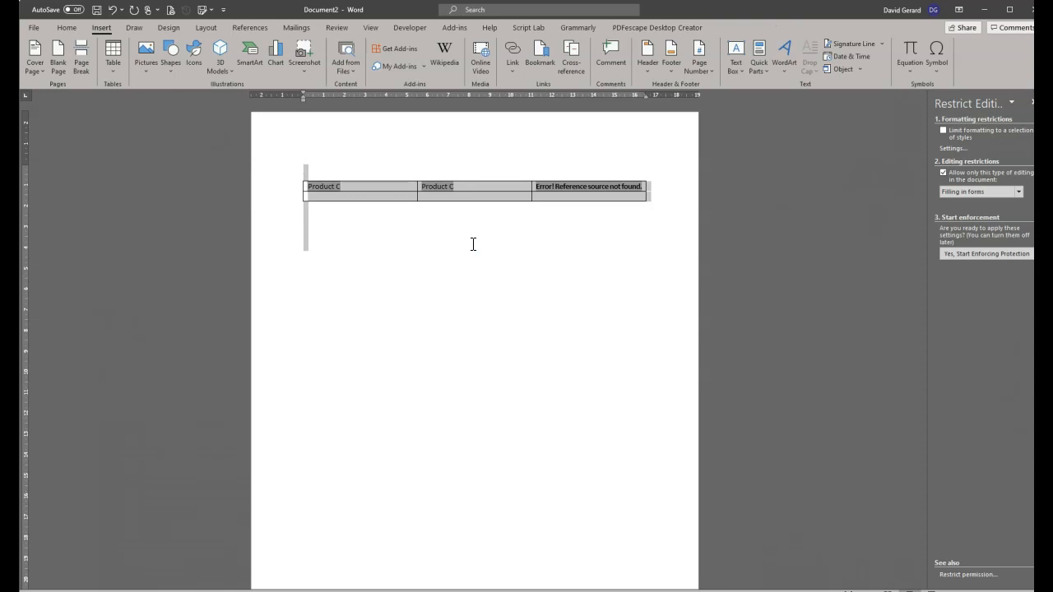
pyautogui.press('F9')
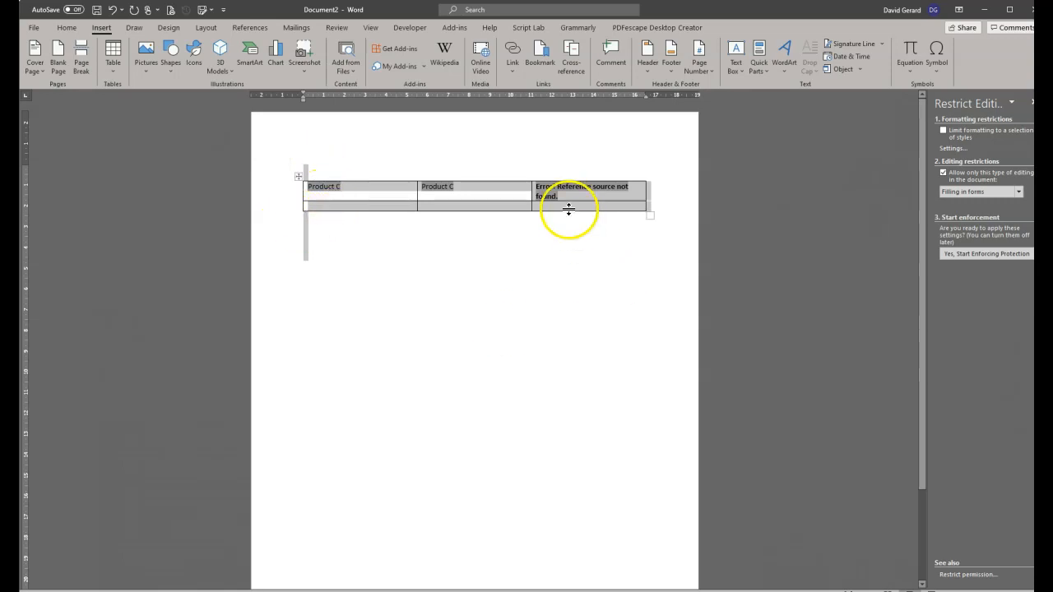
pyautogui.click(555, 188)
pyautogui.rightClick(556, 189)
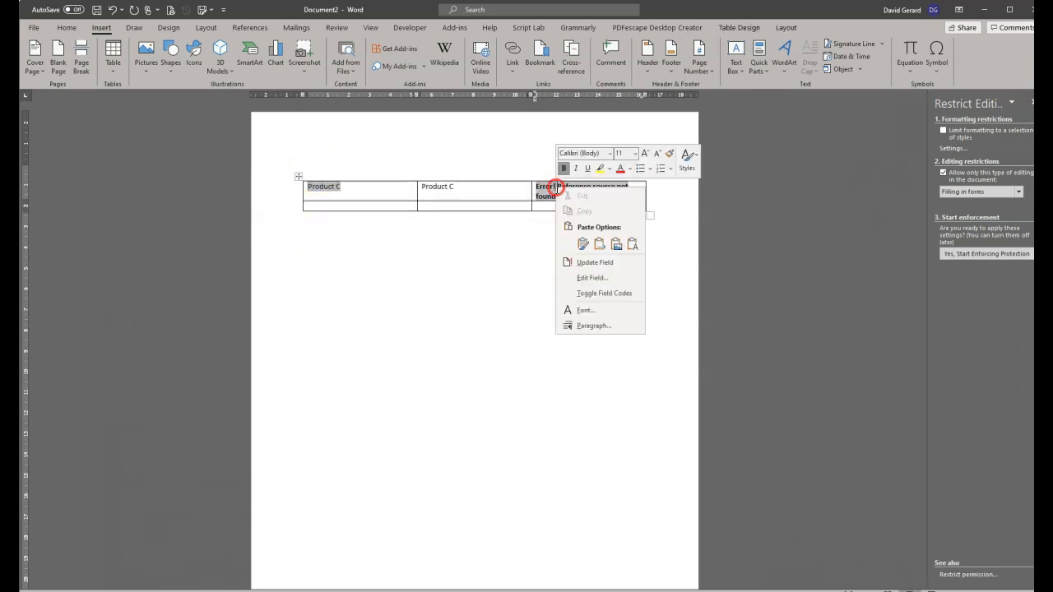
pyautogui.click(606, 263)
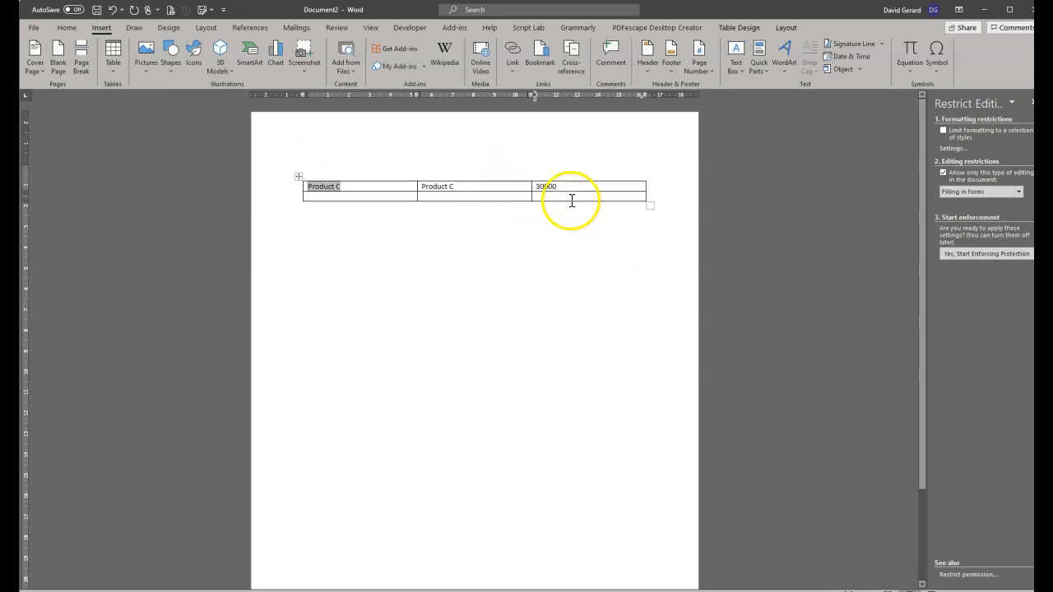
pyautogui.click(288, 234)
pyautogui.click(387, 256)
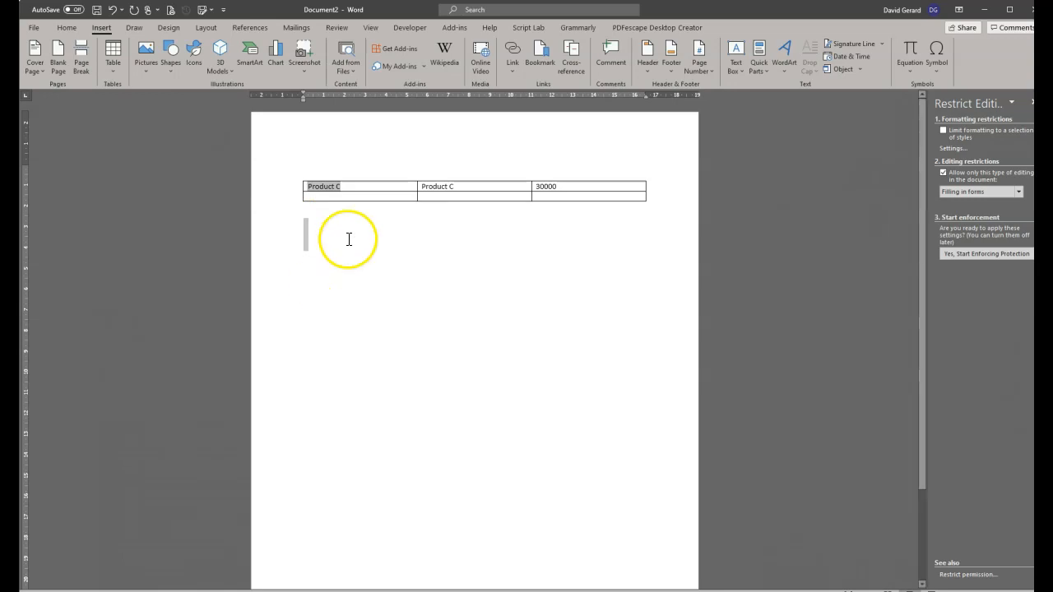
pyautogui.click(539, 185)
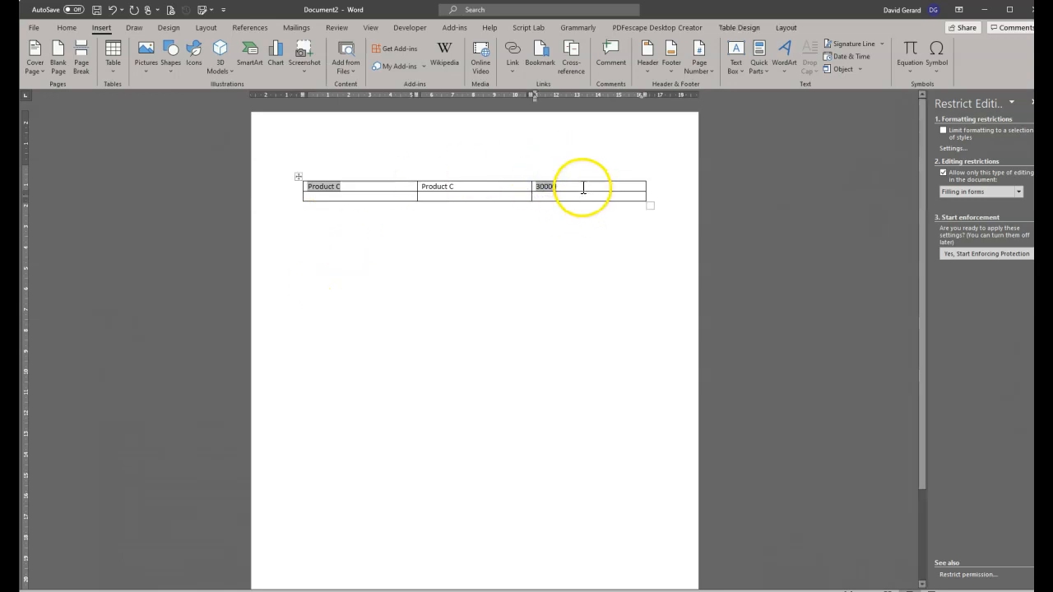
pyautogui.click(574, 199)
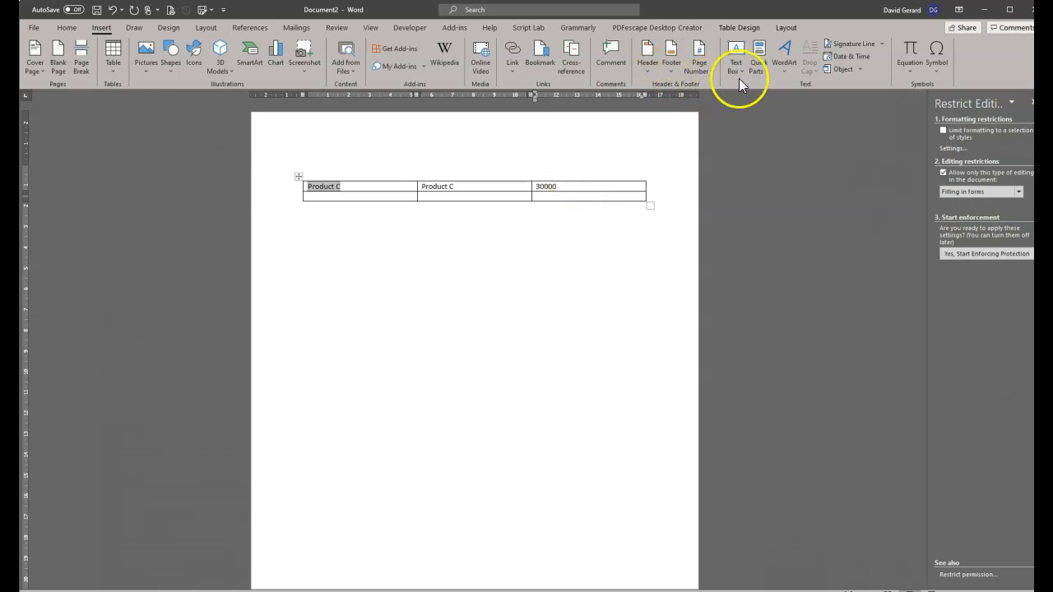
# Look at the Ref field type in the Field dialog, then close it without inserting.
pyautogui.click(759, 64)
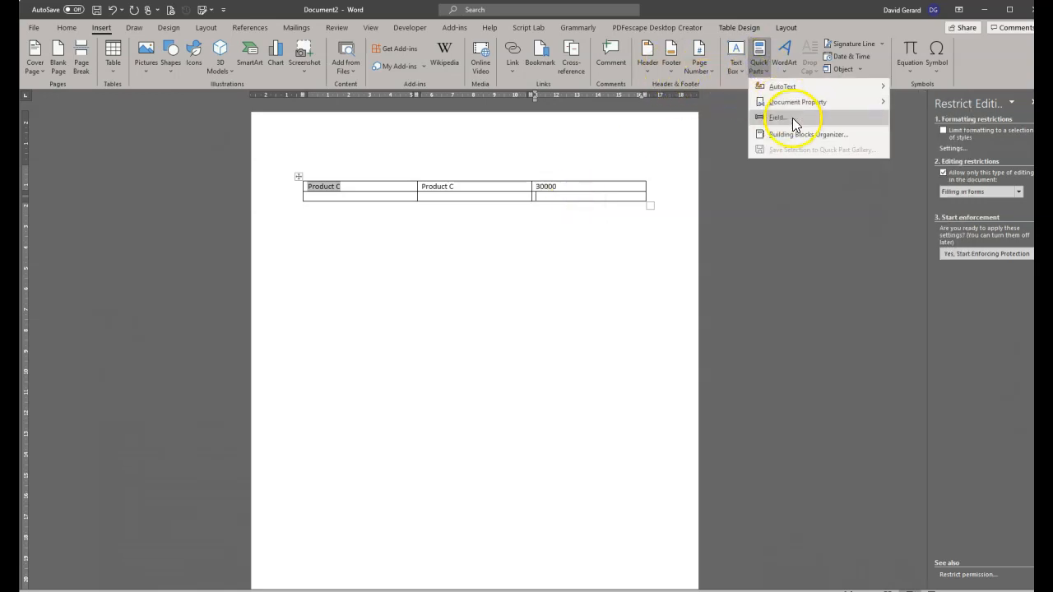
pyautogui.click(792, 117)
pyautogui.scroll(-18, 487, 387)
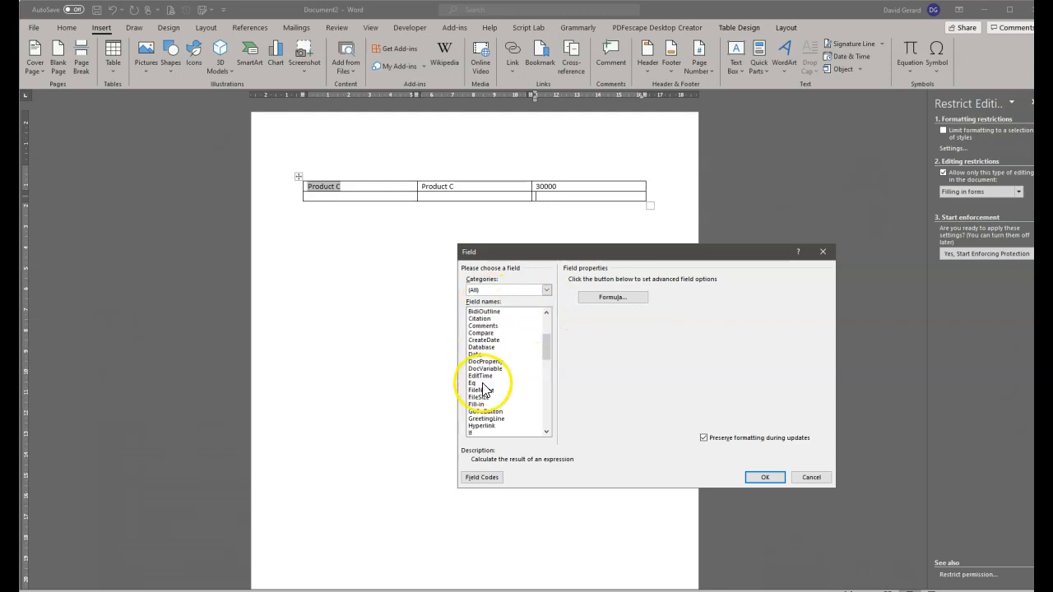
pyautogui.scroll(5, 491, 403)
pyautogui.click(485, 426)
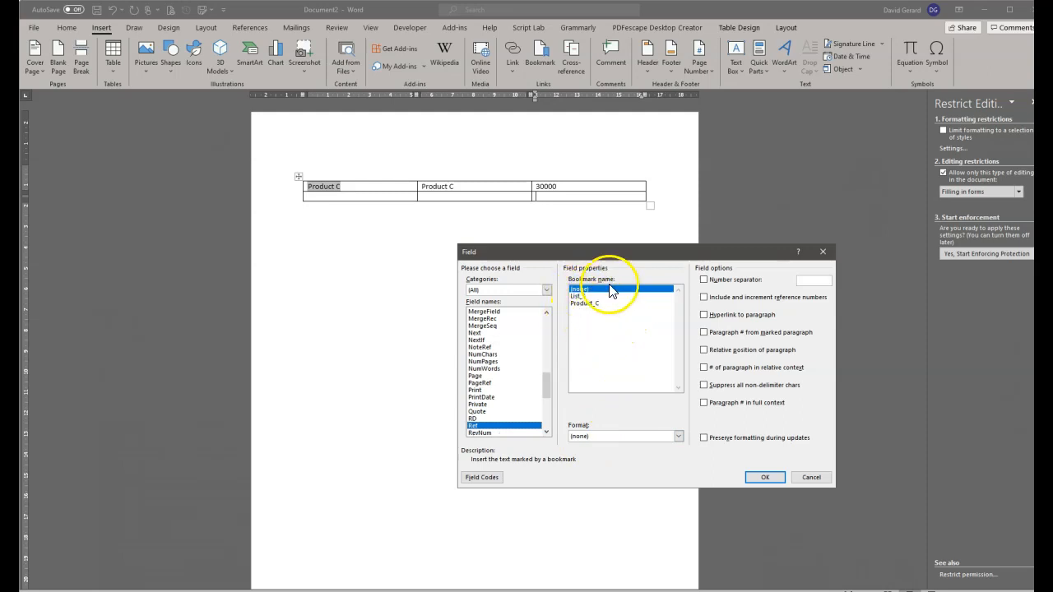
pyautogui.click(810, 477)
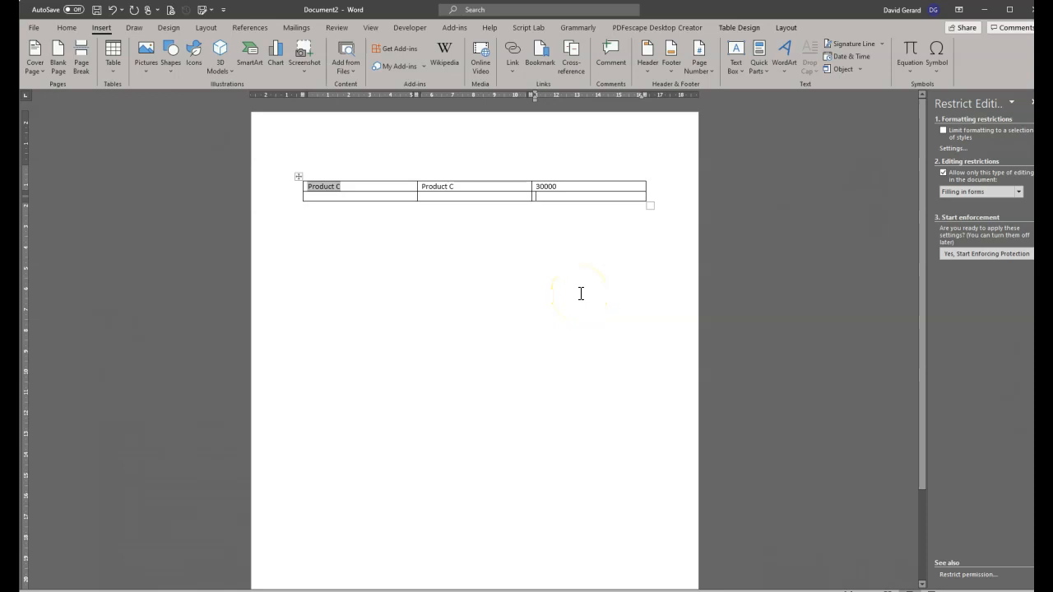
# Show field codes and start a new line after the SET Product_C 30000 field.
pyautogui.hotkey('alt', 'F9')
pyautogui.click(458, 240)
pyautogui.press('Return')
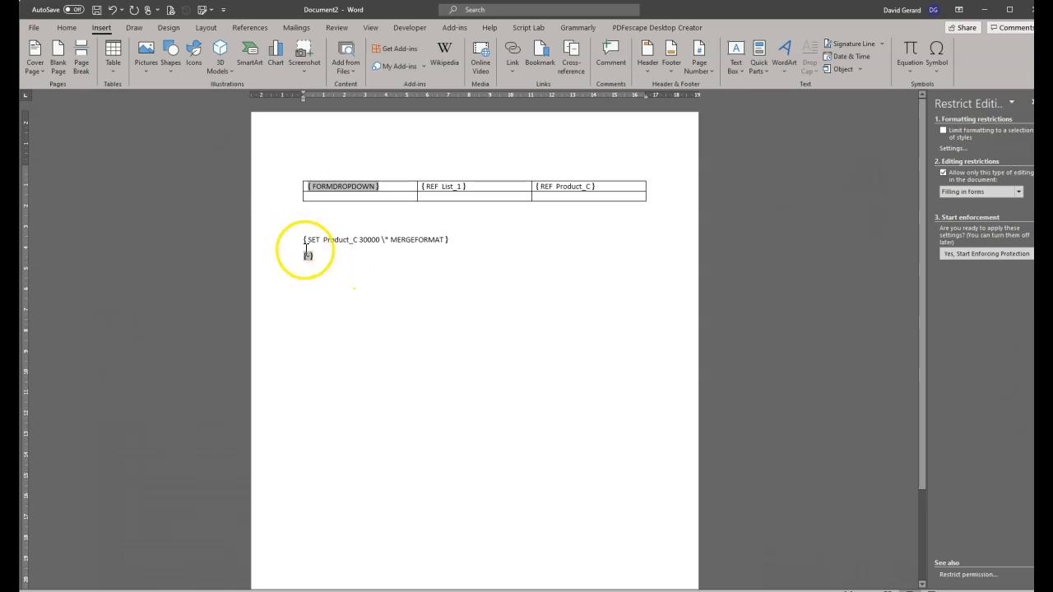
# Enter the SET Product_A 15000 field code in the empty field below SET Product_C.
pyautogui.click(767, 64)
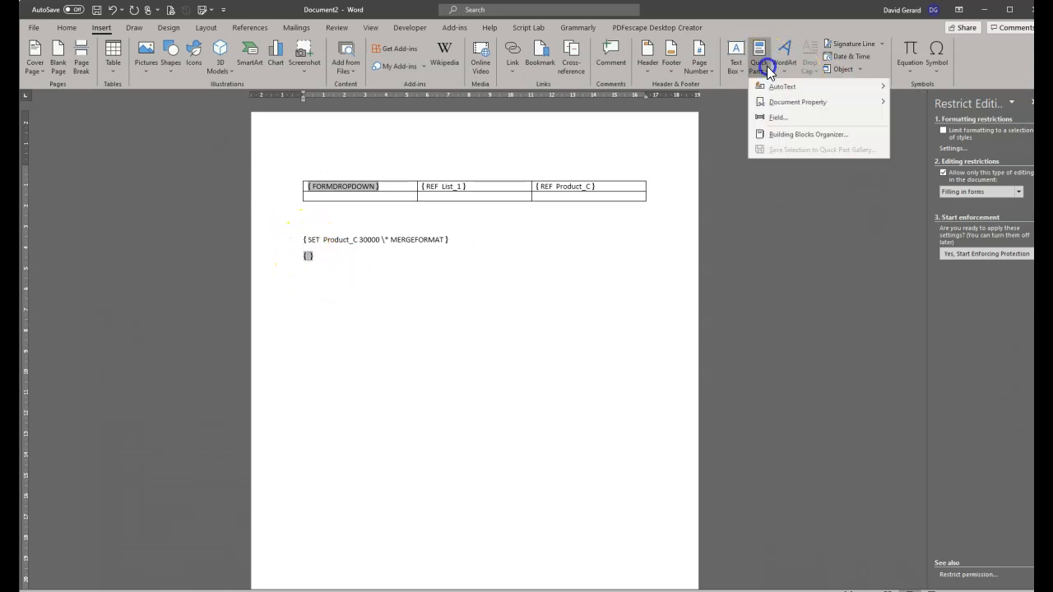
pyautogui.click(311, 259)
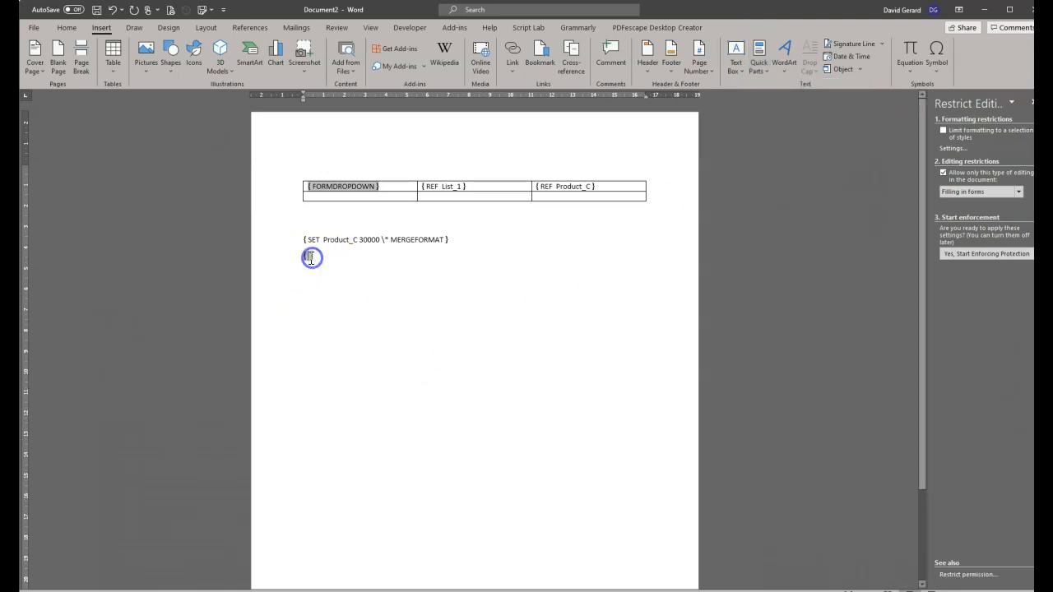
pyautogui.write('SET Product_A 15000')
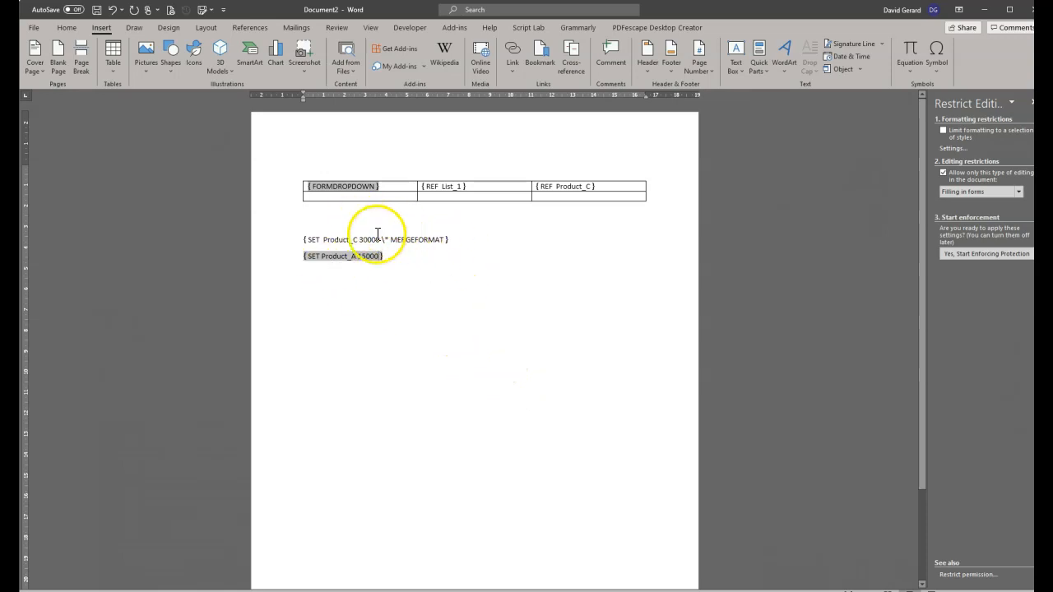
pyautogui.moveTo(384, 239); pyautogui.dragTo(437, 241)
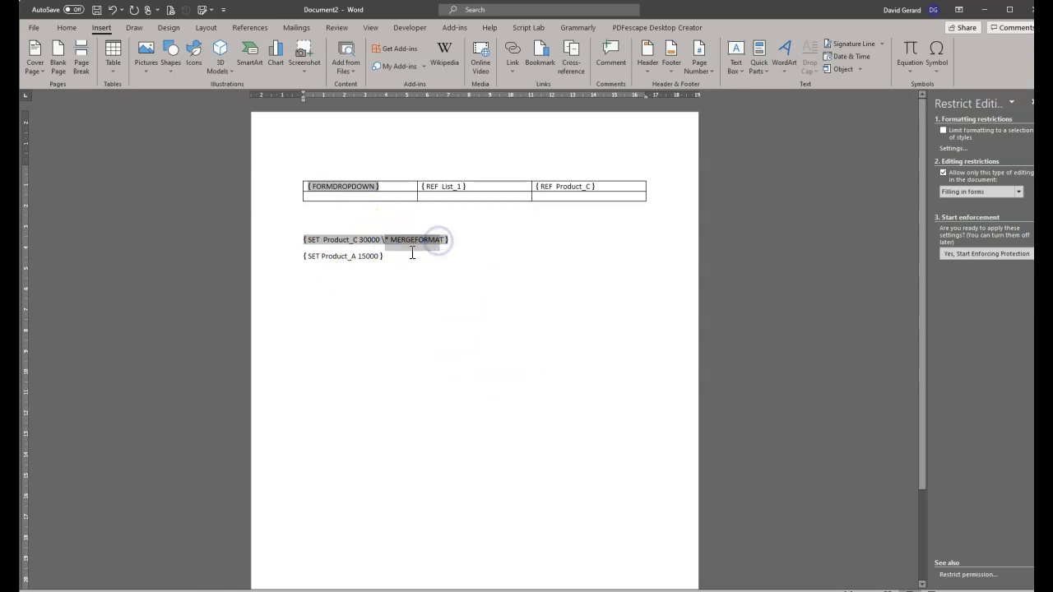
pyautogui.click(366, 256)
pyautogui.write('5')
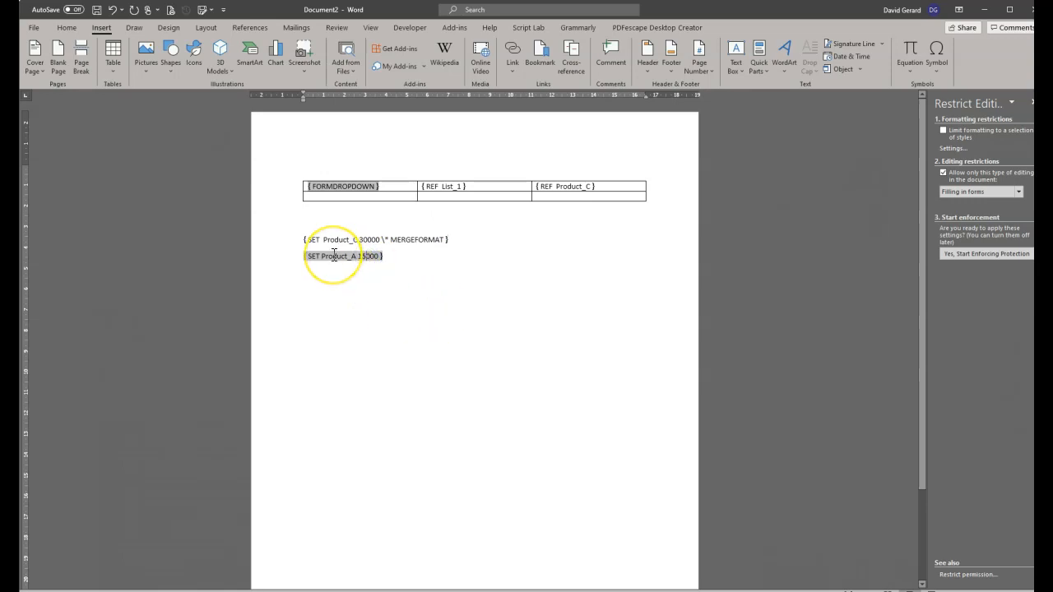
pyautogui.click(372, 265)
# Switch back to field results and update the hidden SET field.
pyautogui.hotkey('alt', 'F9')
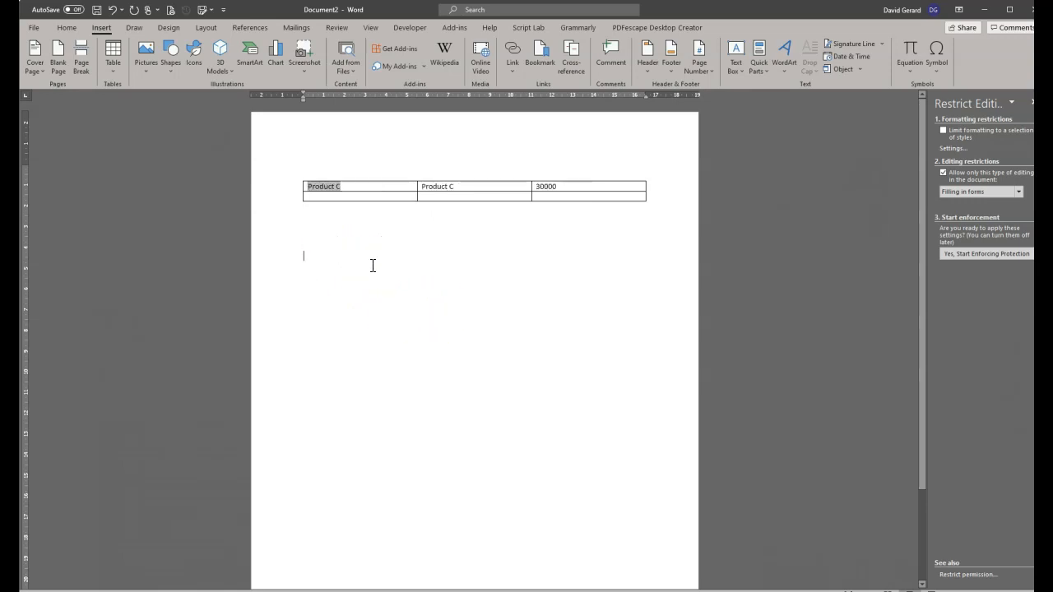
pyautogui.rightClick(278, 260)
pyautogui.click(305, 260)
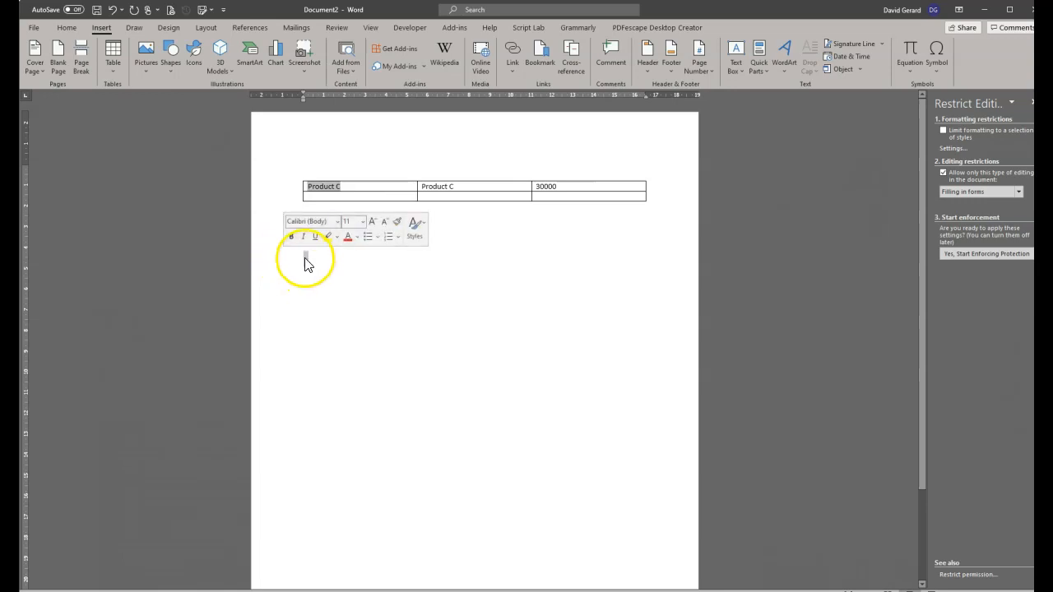
pyautogui.rightClick(306, 262)
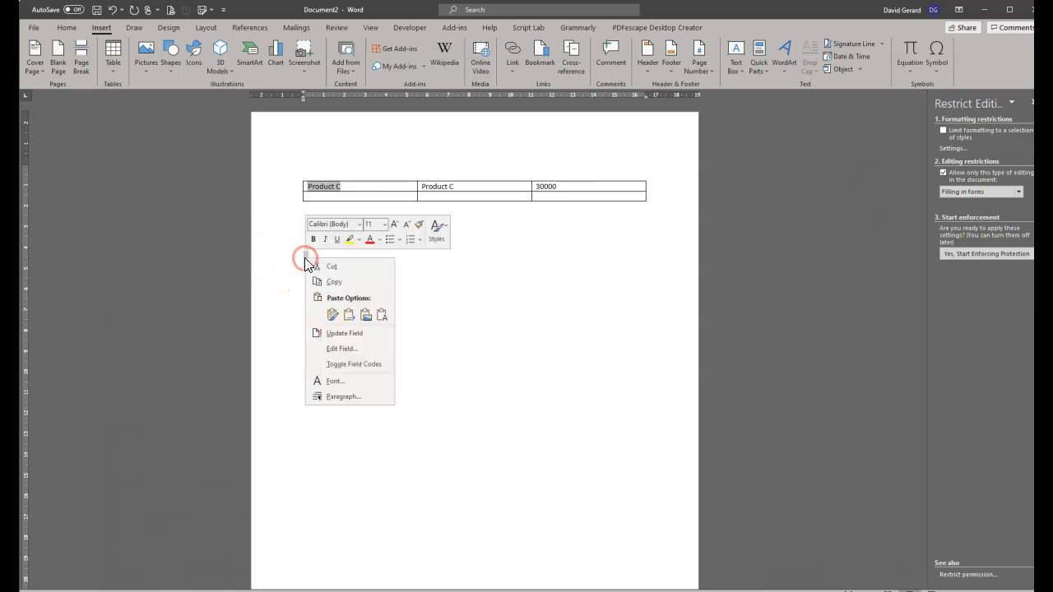
pyautogui.click(343, 334)
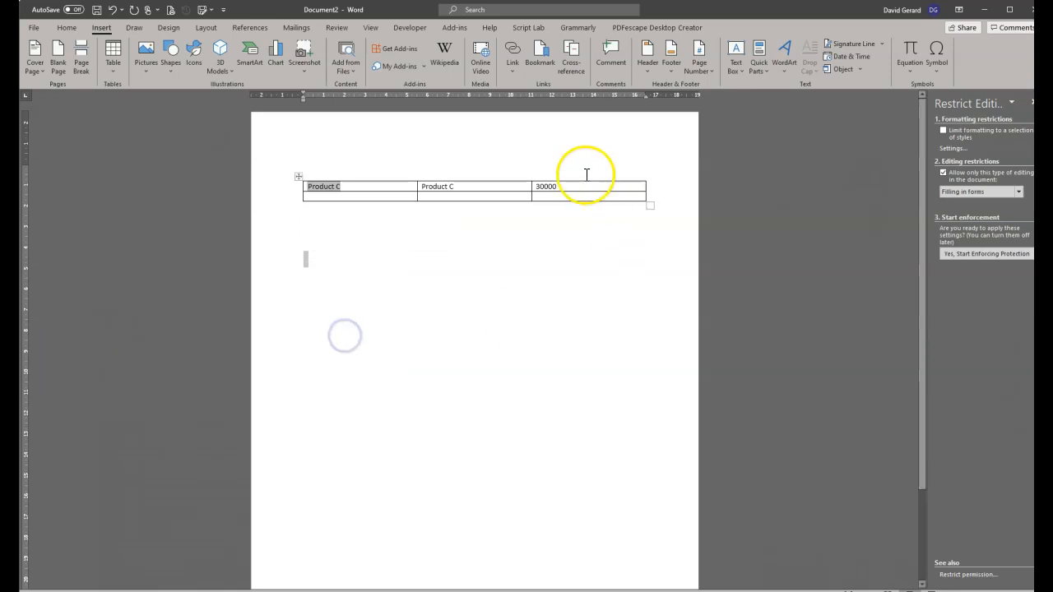
pyautogui.click(558, 196)
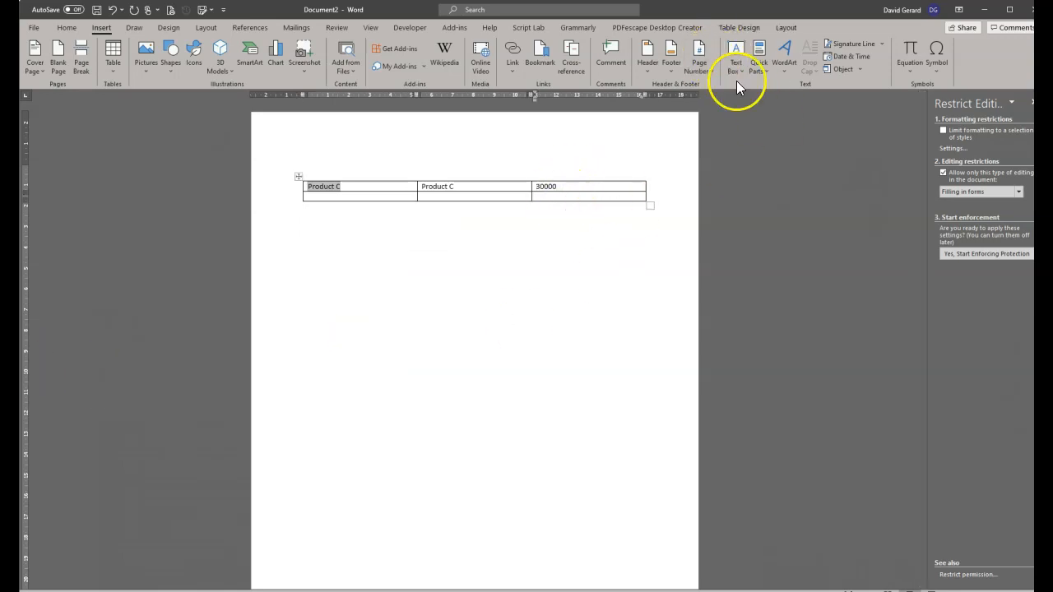
pyautogui.click(759, 64)
pyautogui.click(788, 117)
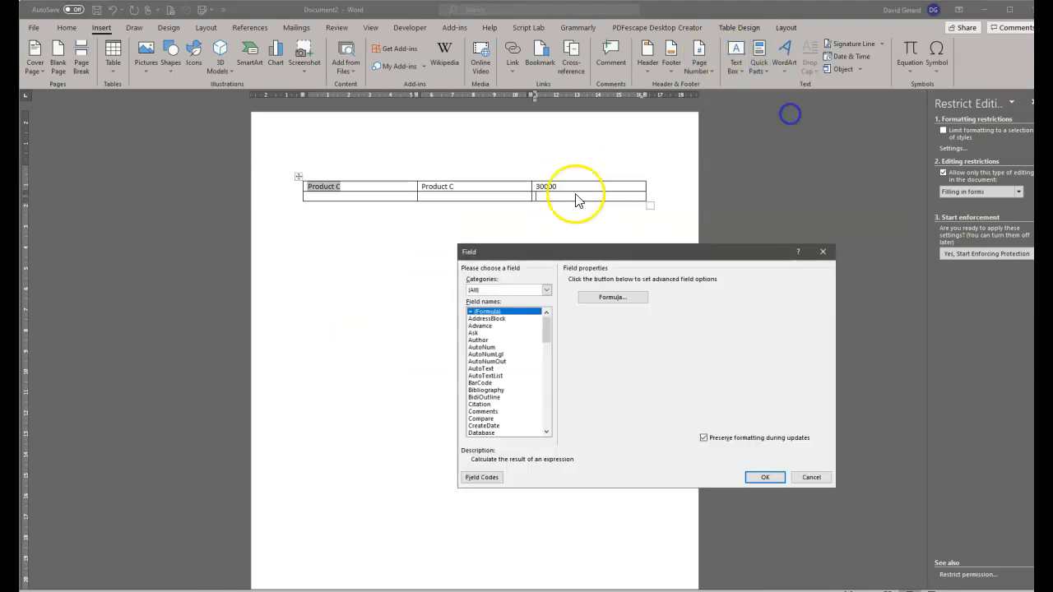
pyautogui.scroll(-13, 530, 407)
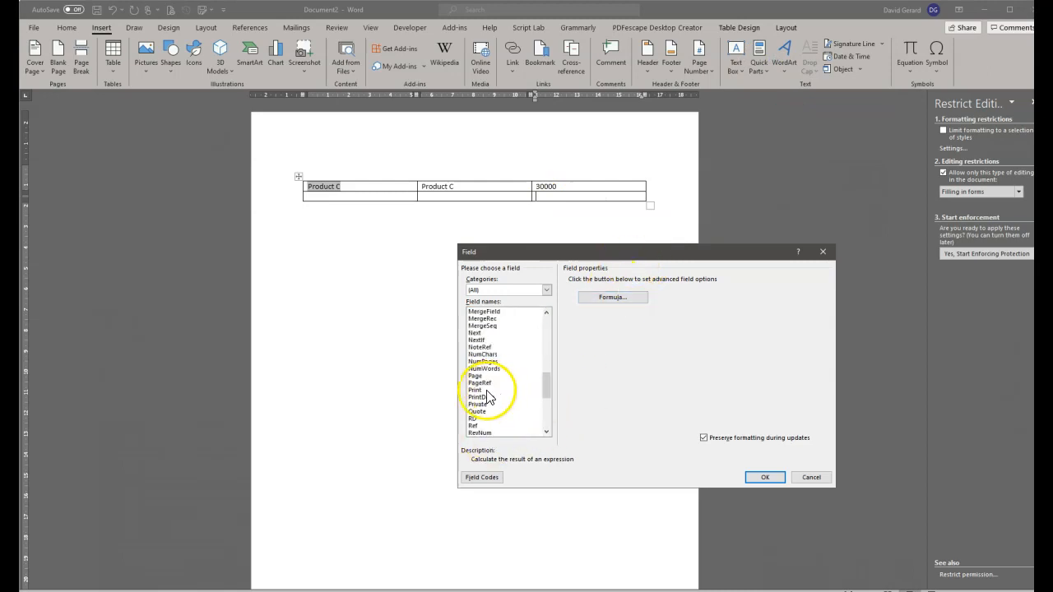
pyautogui.click(476, 426)
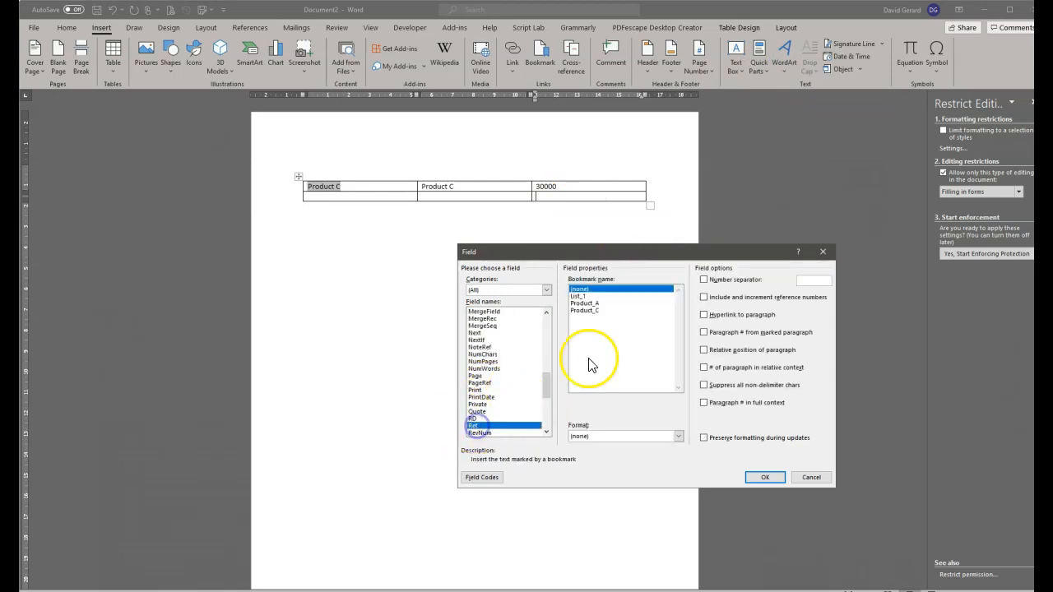
pyautogui.click(588, 309)
pyautogui.click(586, 304)
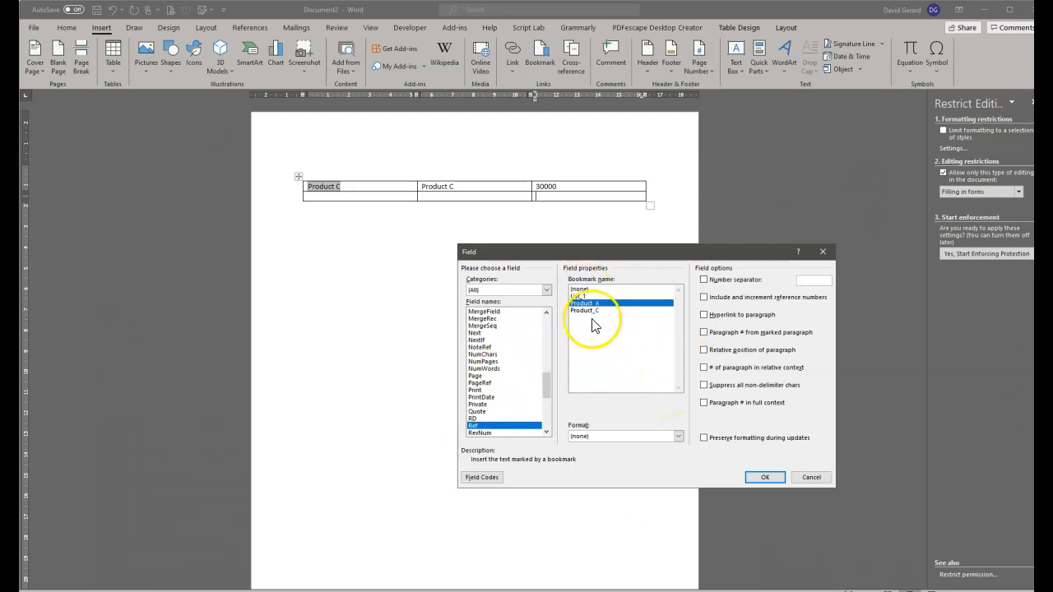
pyautogui.click(813, 477)
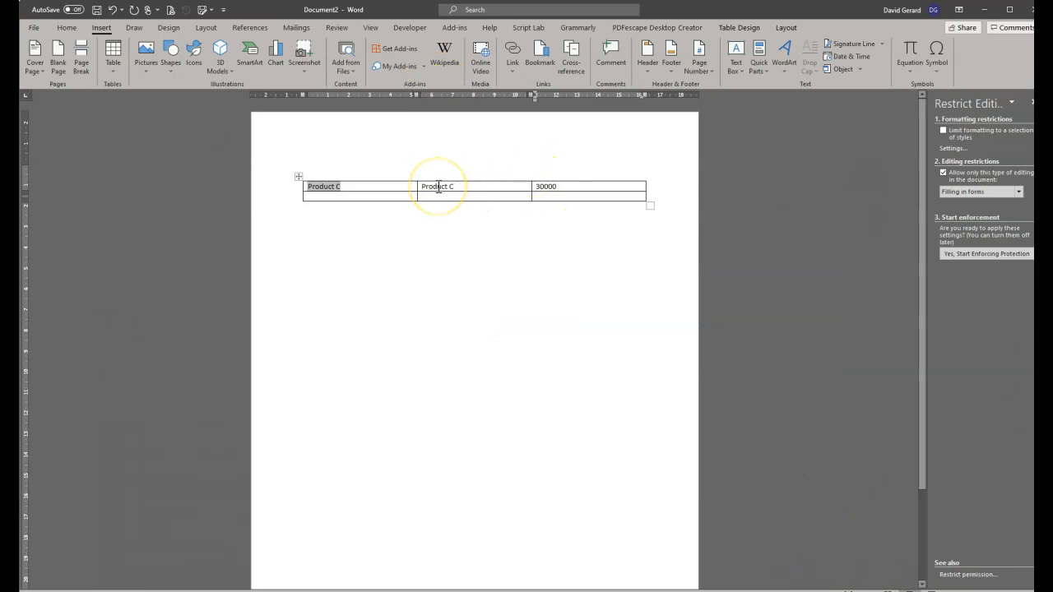
pyautogui.click(536, 186)
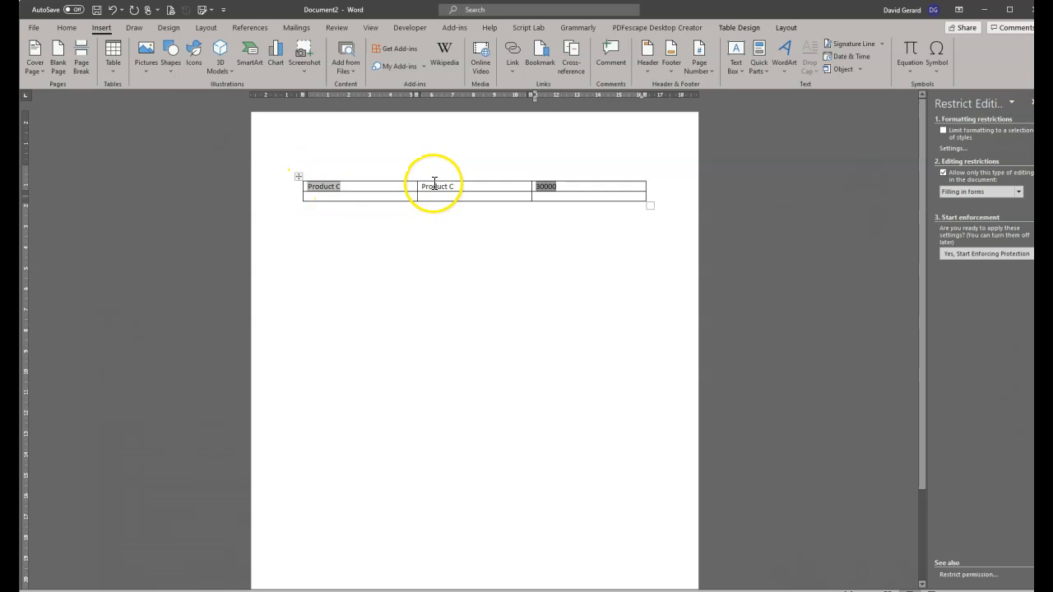
pyautogui.click(544, 187)
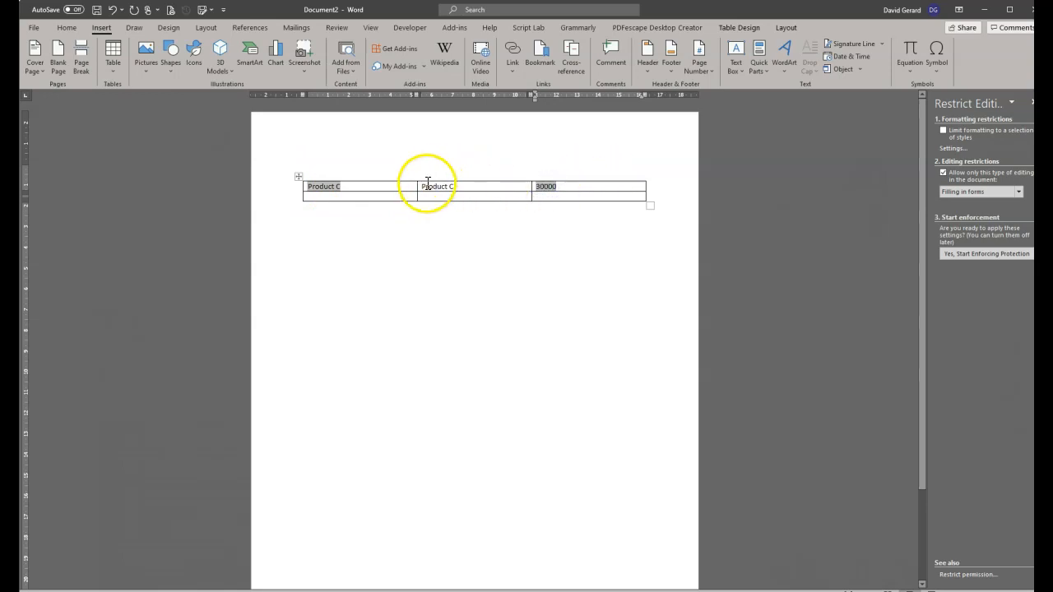
# Enforce form-filling protection and choose Product B in the drop-down, tabbing out to update.
pyautogui.click(975, 254)
pyautogui.click(555, 350)
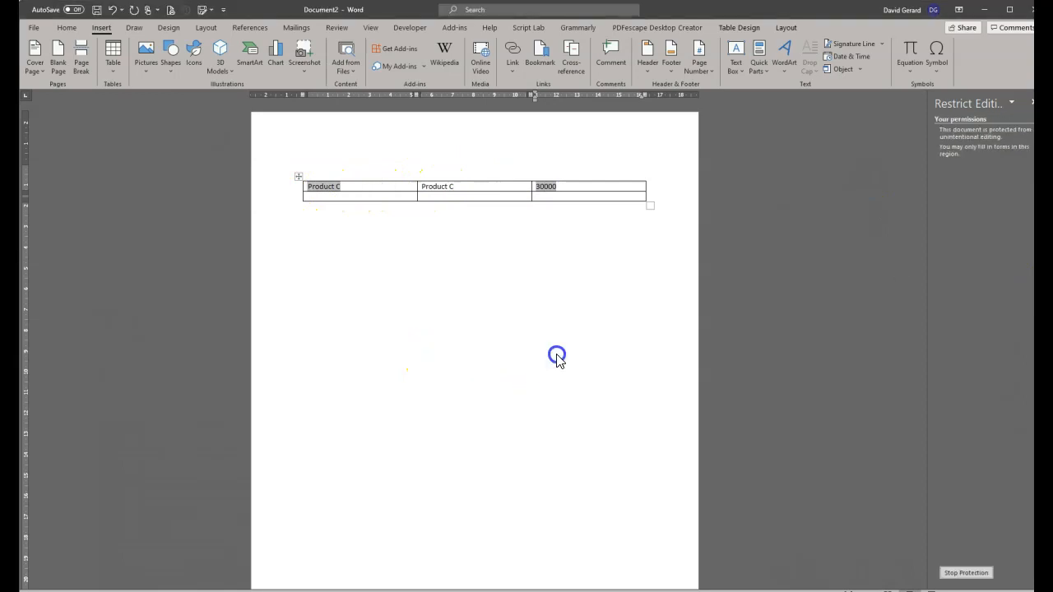
pyautogui.click(345, 188)
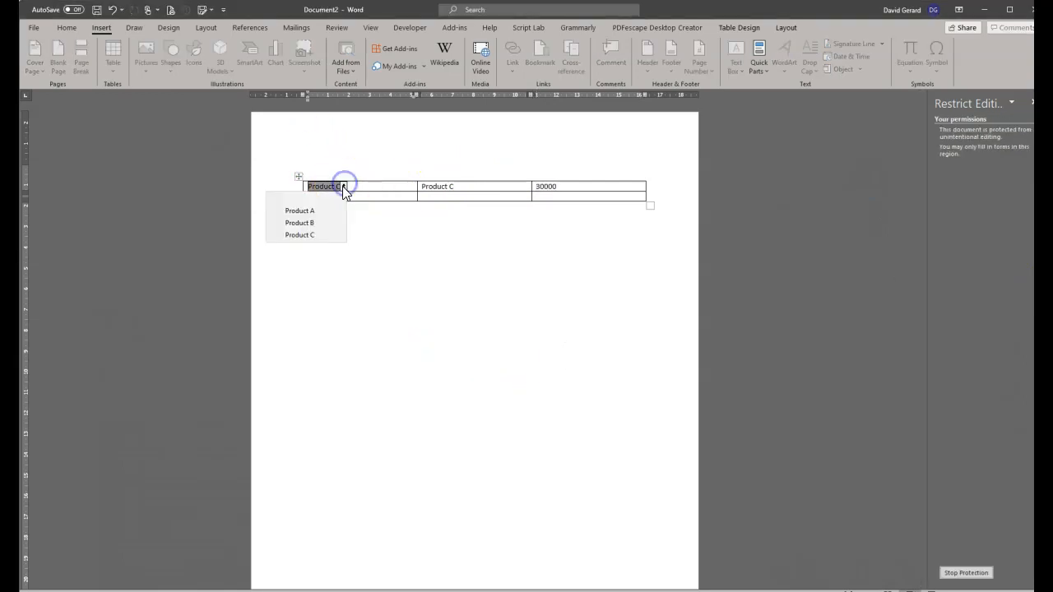
pyautogui.click(321, 225)
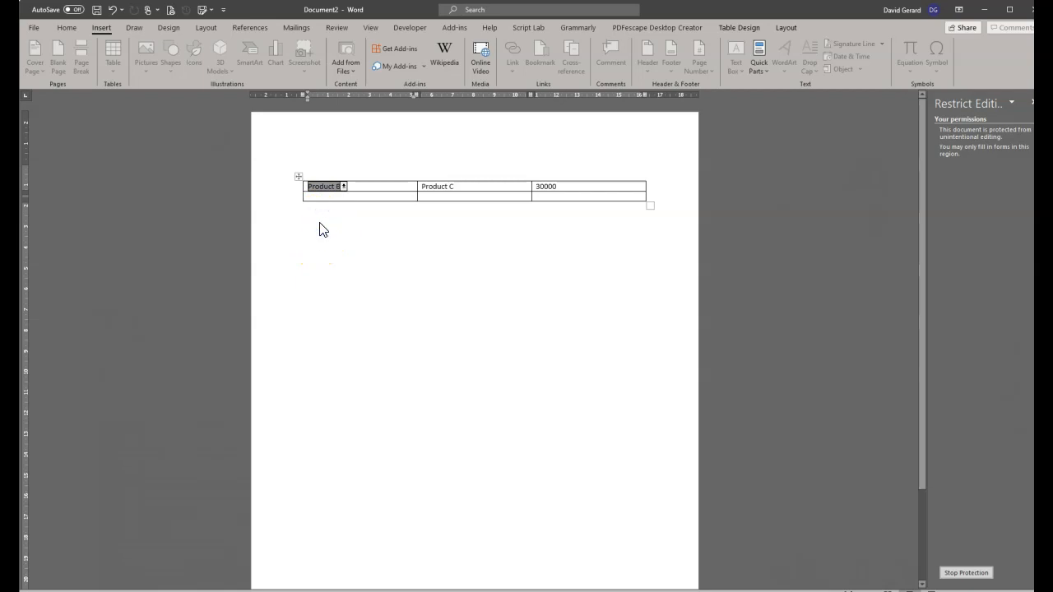
pyautogui.press('Tab')
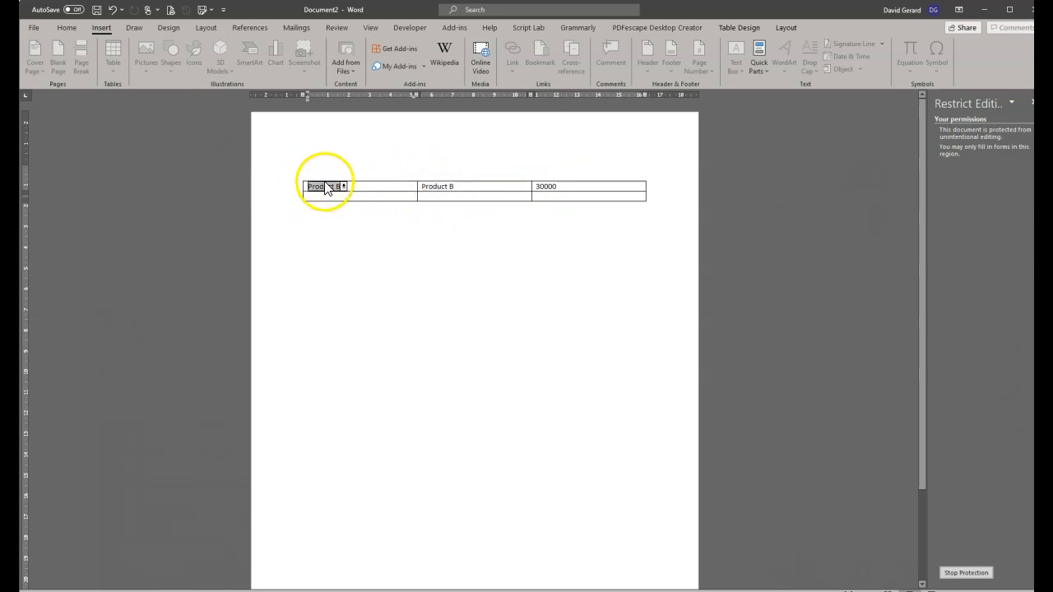
# Check the third cell's 30000 unit cost, then stop the document protection.
pyautogui.click(548, 188)
pyautogui.click(551, 191)
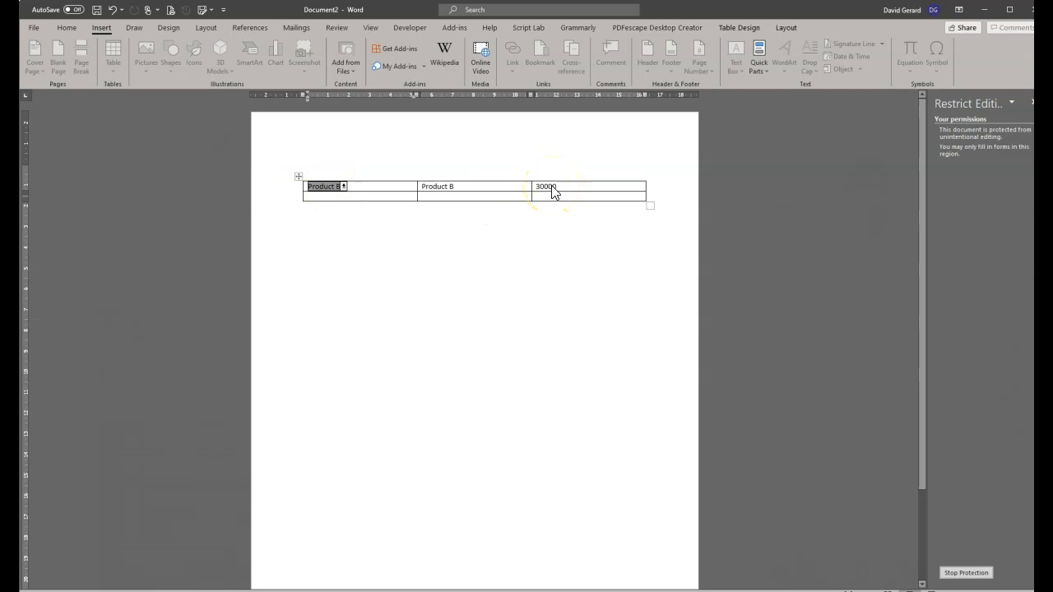
pyautogui.click(326, 187)
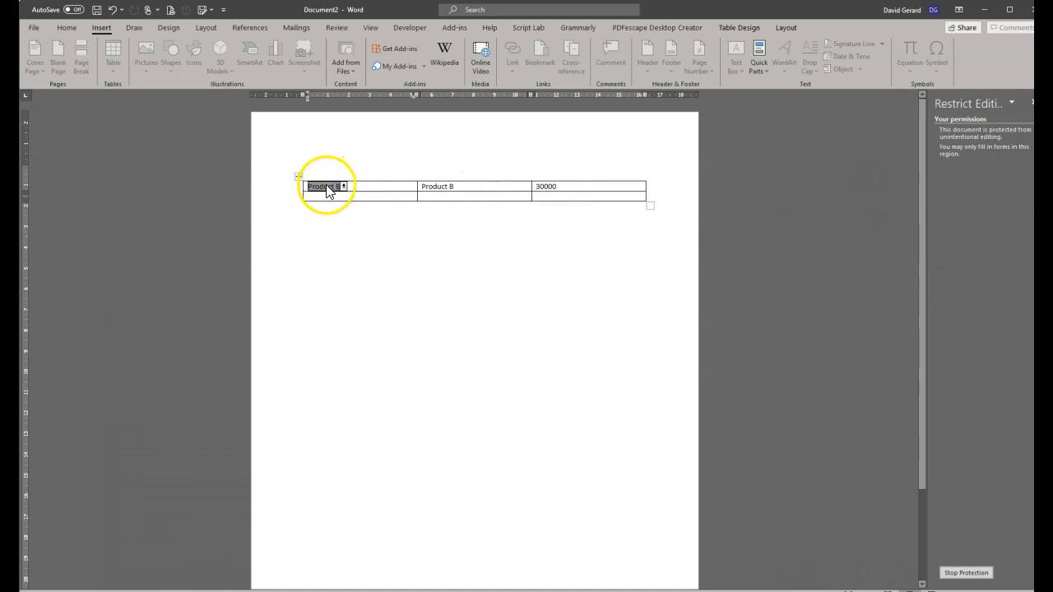
pyautogui.click(966, 572)
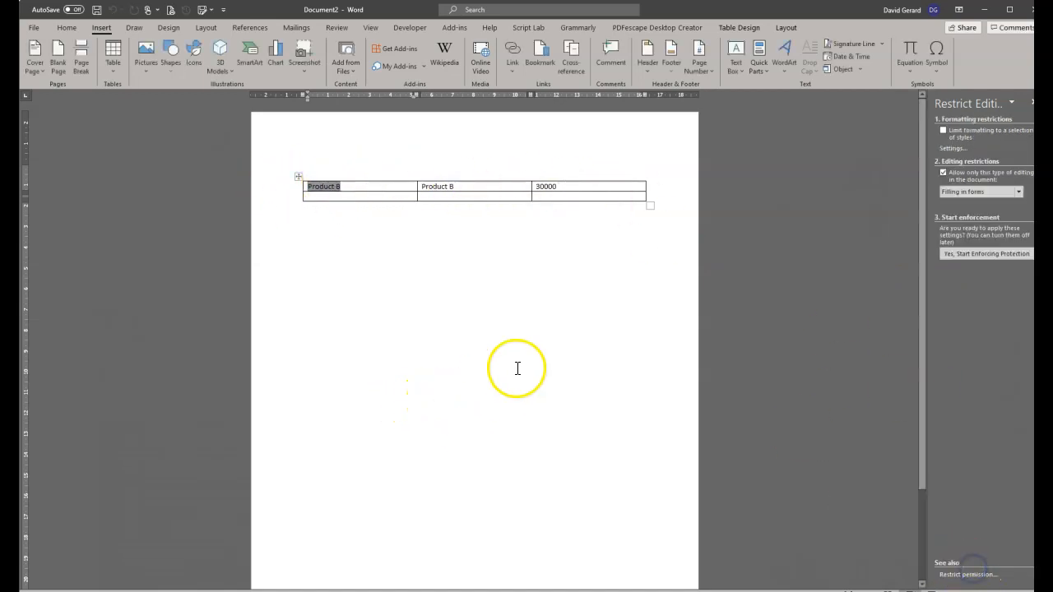
# Insert a Set field for the Product_B bookmark on a new line below the table.
pyautogui.click(417, 267)
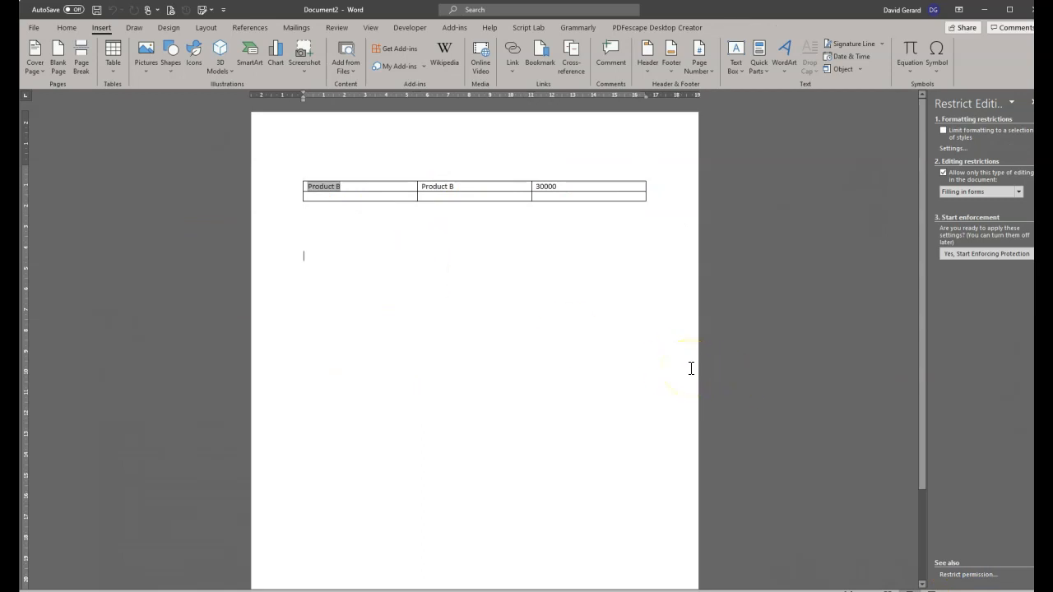
pyautogui.press('Return')
pyautogui.press('Return')
pyautogui.press('Return')
pyautogui.press('Return')
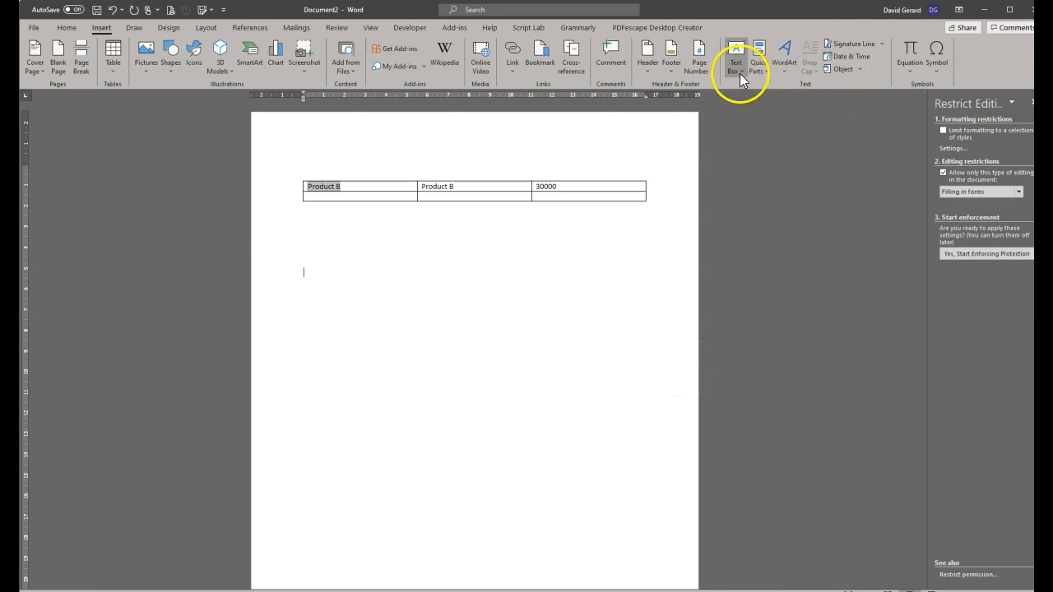
pyautogui.click(763, 72)
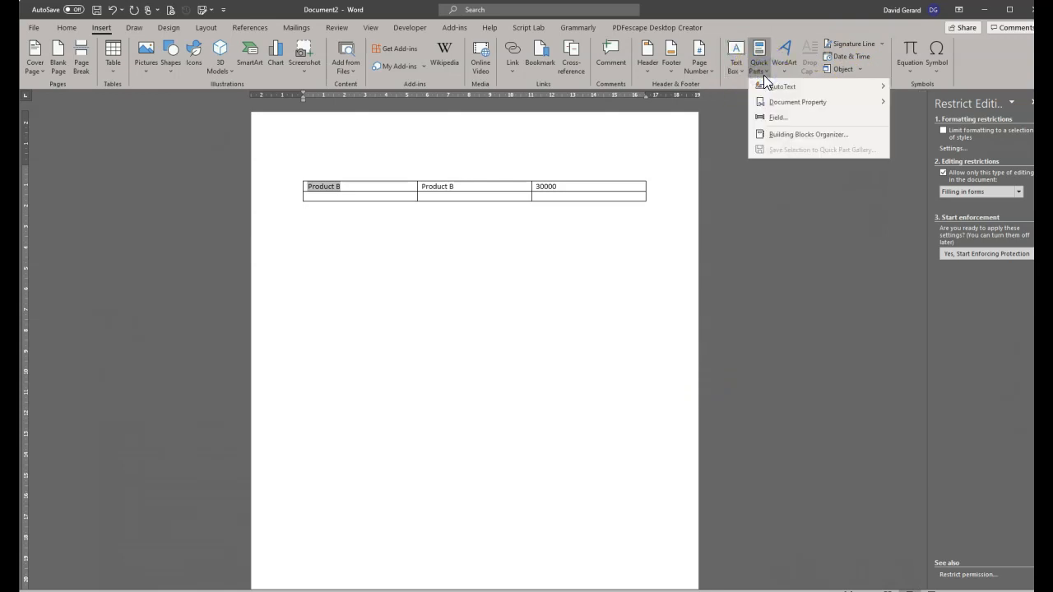
pyautogui.click(815, 116)
pyautogui.scroll(-14, 493, 376)
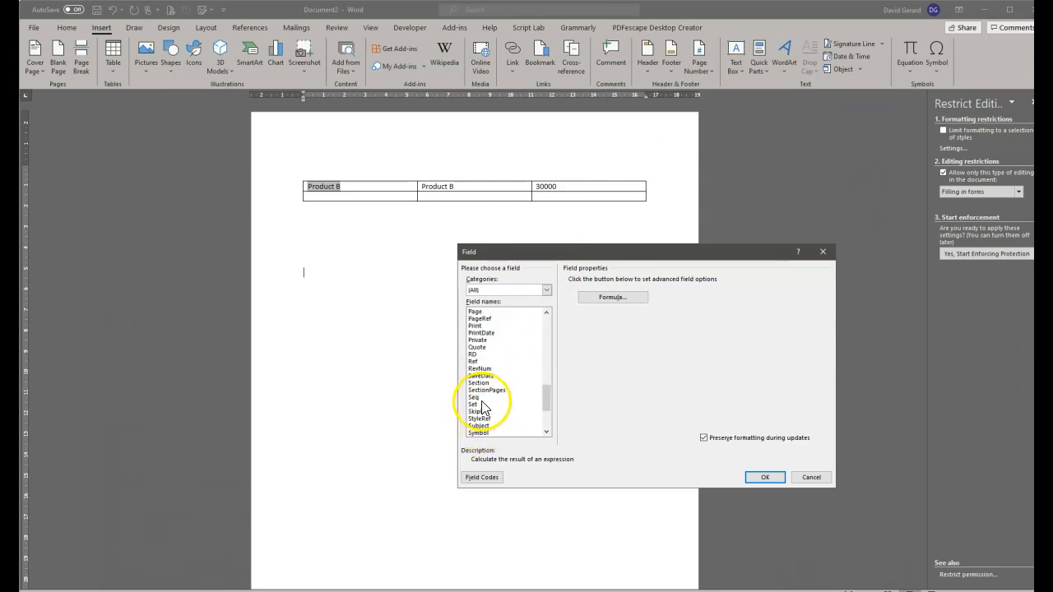
pyautogui.click(473, 404)
pyautogui.click(618, 289)
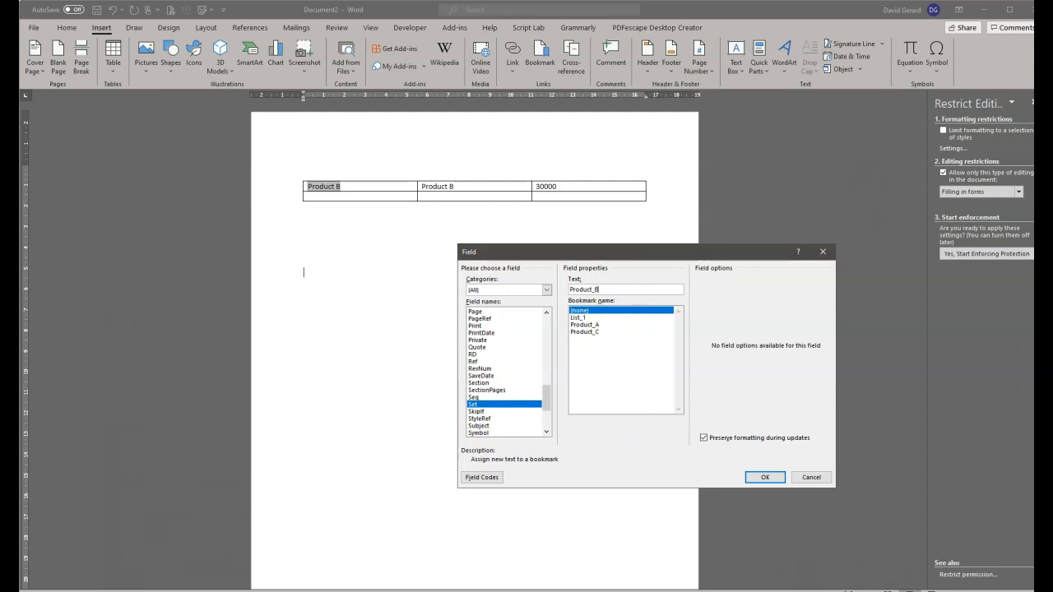
pyautogui.click(763, 477)
# Add the value 45000 to the SET Product_B field code and update the field.
pyautogui.click(273, 281)
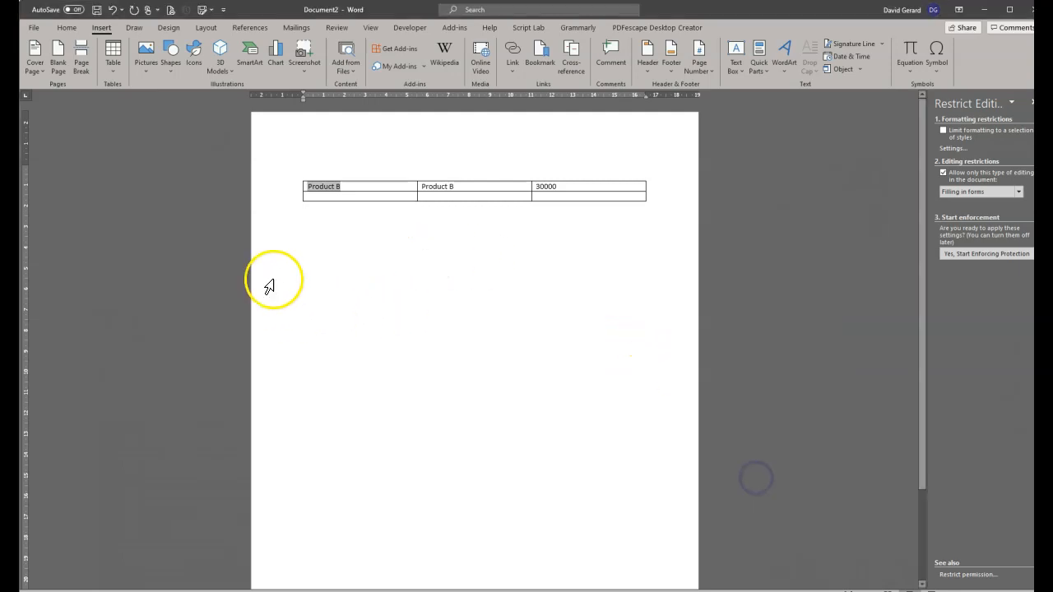
pyautogui.rightClick(304, 274)
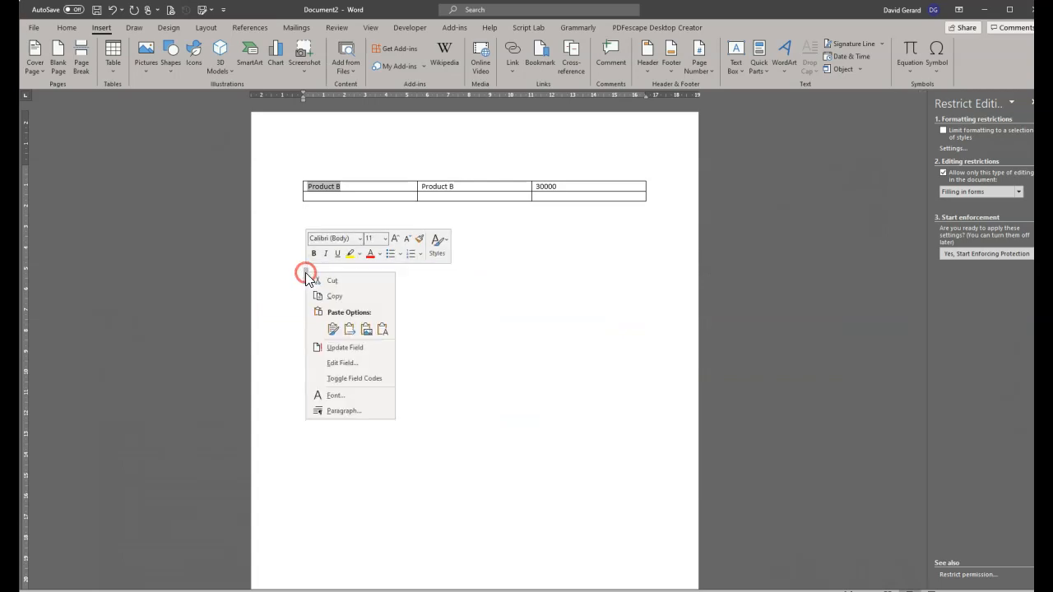
pyautogui.click(363, 364)
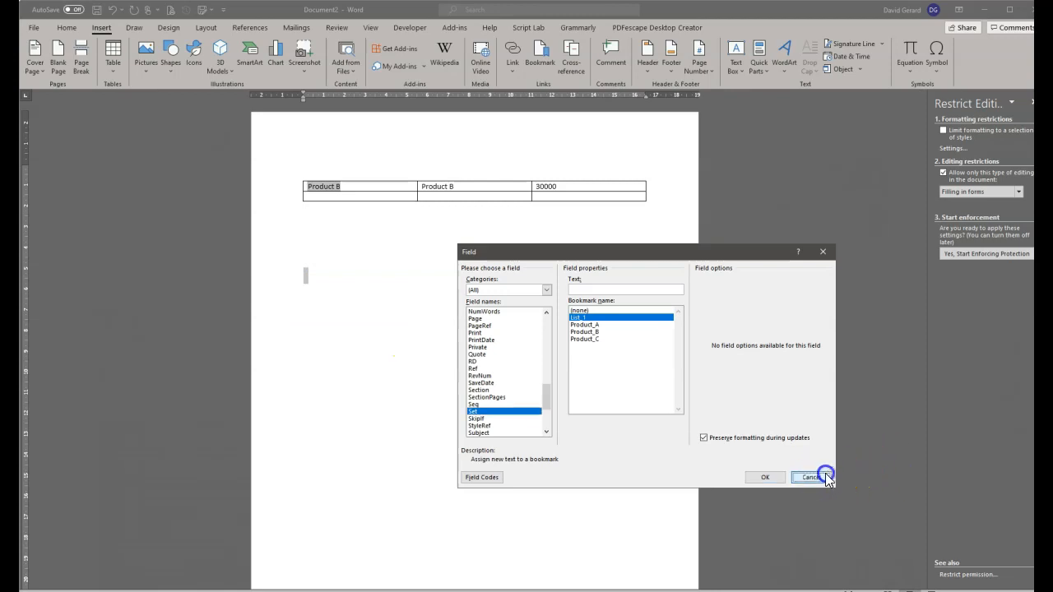
pyautogui.click(825, 476)
pyautogui.rightClick(304, 275)
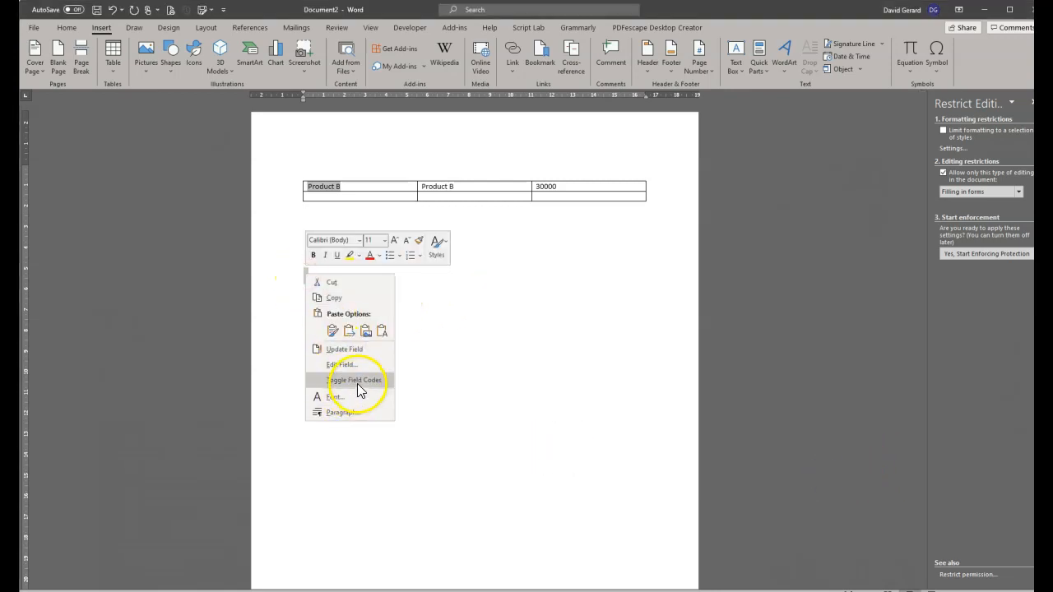
pyautogui.click(357, 382)
pyautogui.click(357, 273)
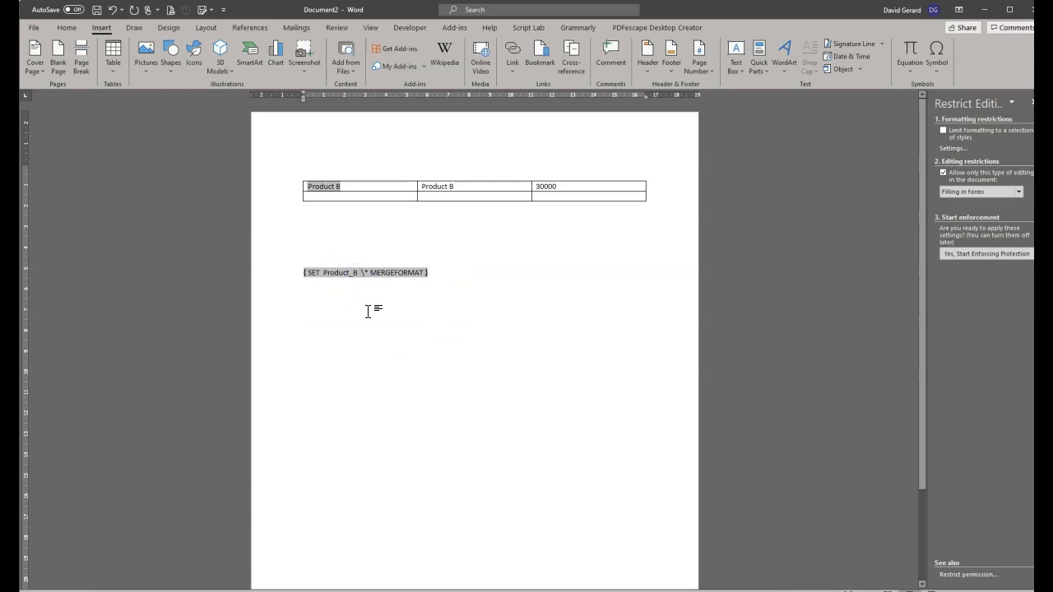
pyautogui.write('45000')
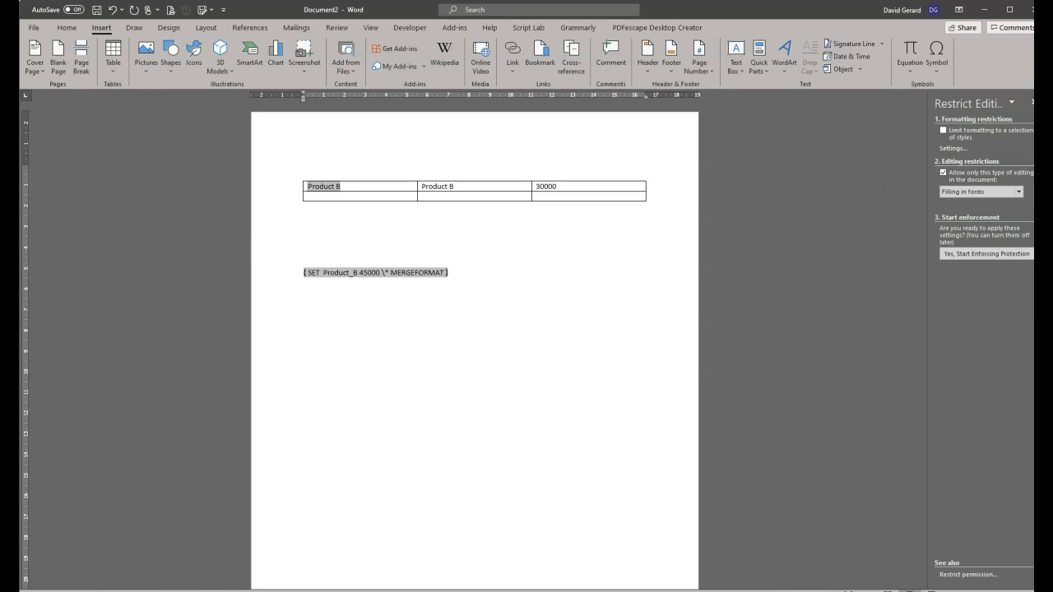
pyautogui.rightClick(363, 272)
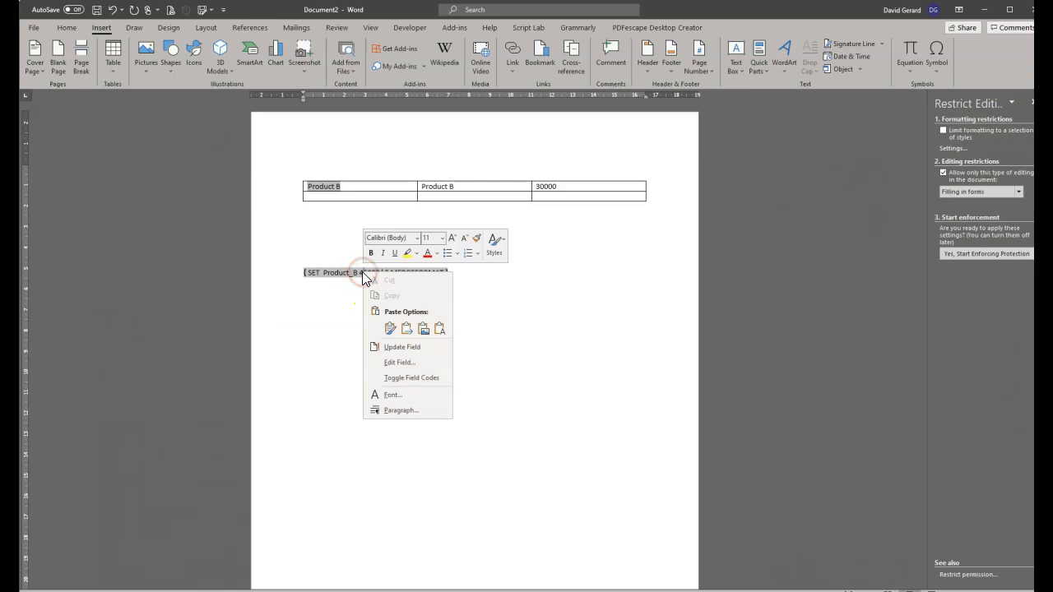
pyautogui.click(424, 349)
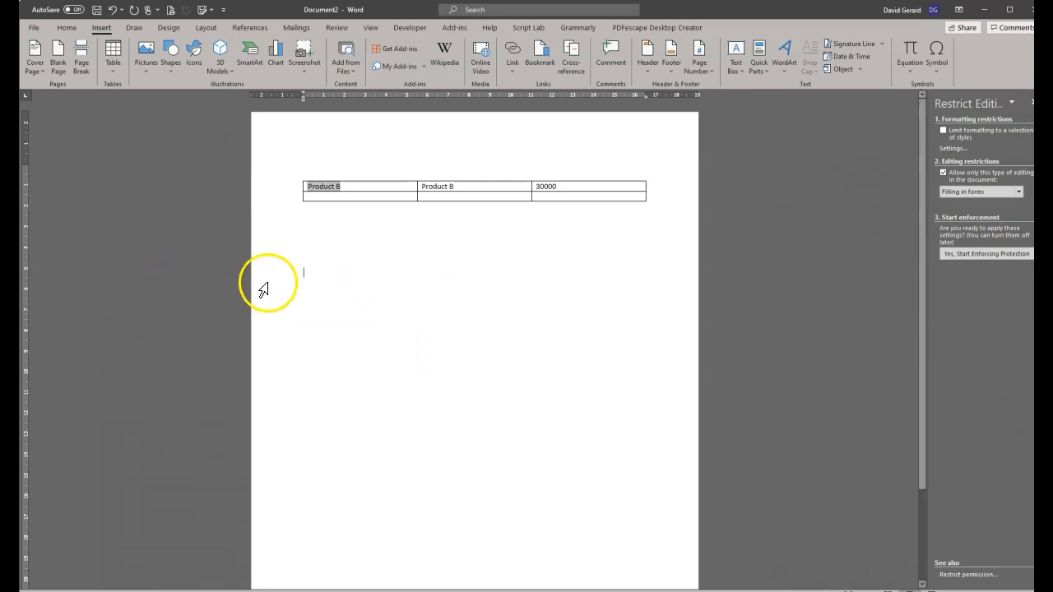
pyautogui.click(611, 180)
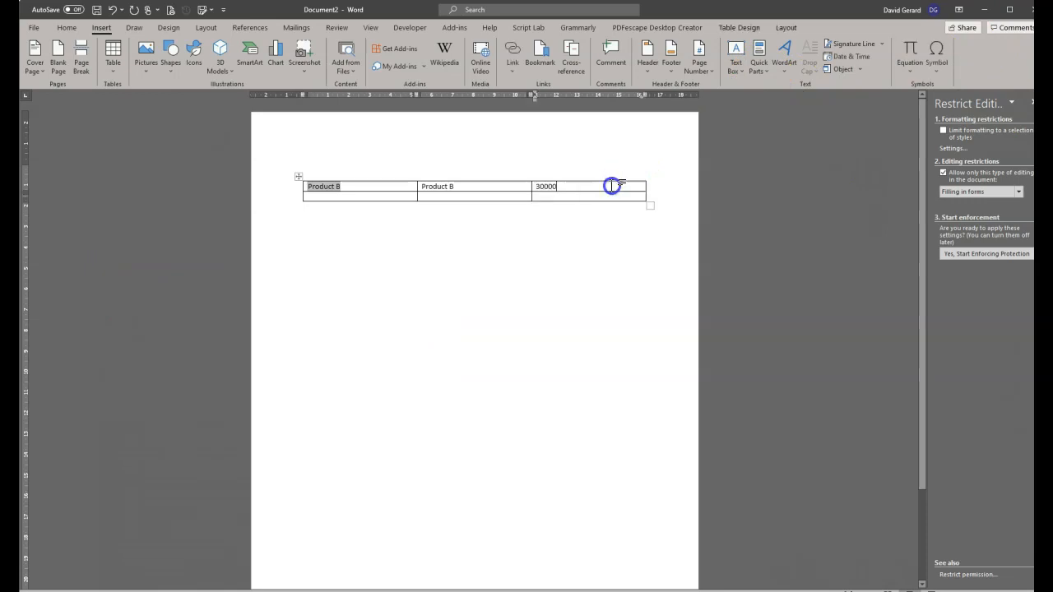
pyautogui.click(769, 72)
pyautogui.click(773, 121)
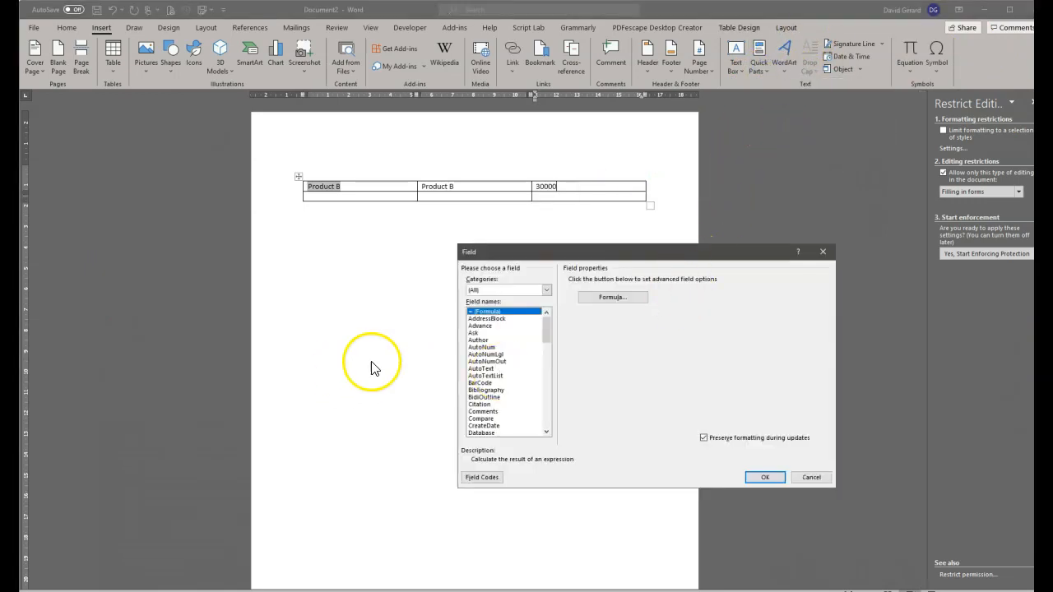
pyautogui.scroll(-11, 494, 378)
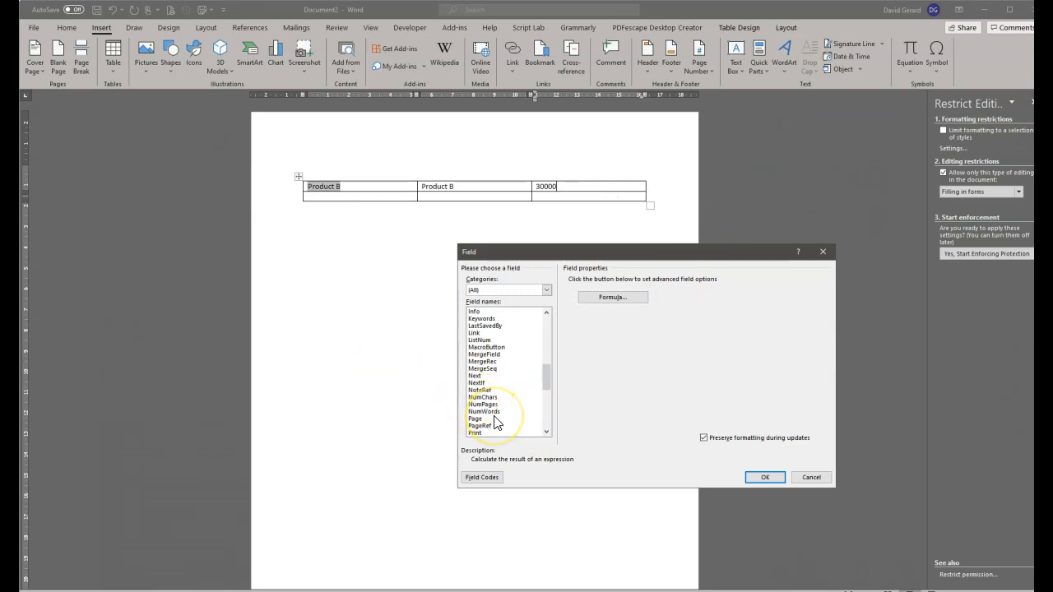
pyautogui.scroll(-2, 496, 423)
pyautogui.click(496, 425)
pyautogui.scroll(-7, 493, 404)
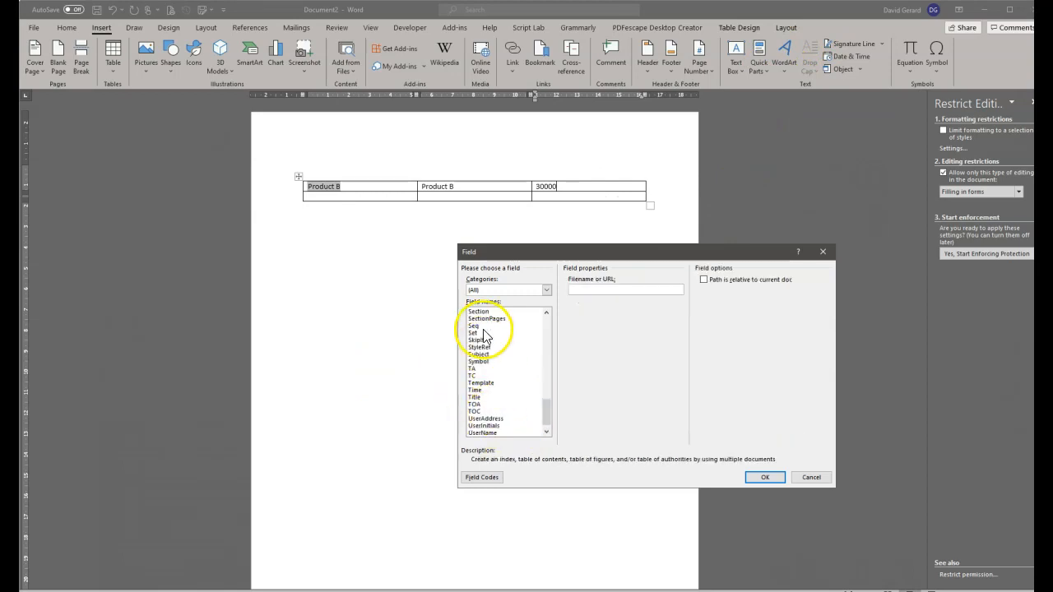
pyautogui.scroll(3, 486, 337)
pyautogui.click(482, 354)
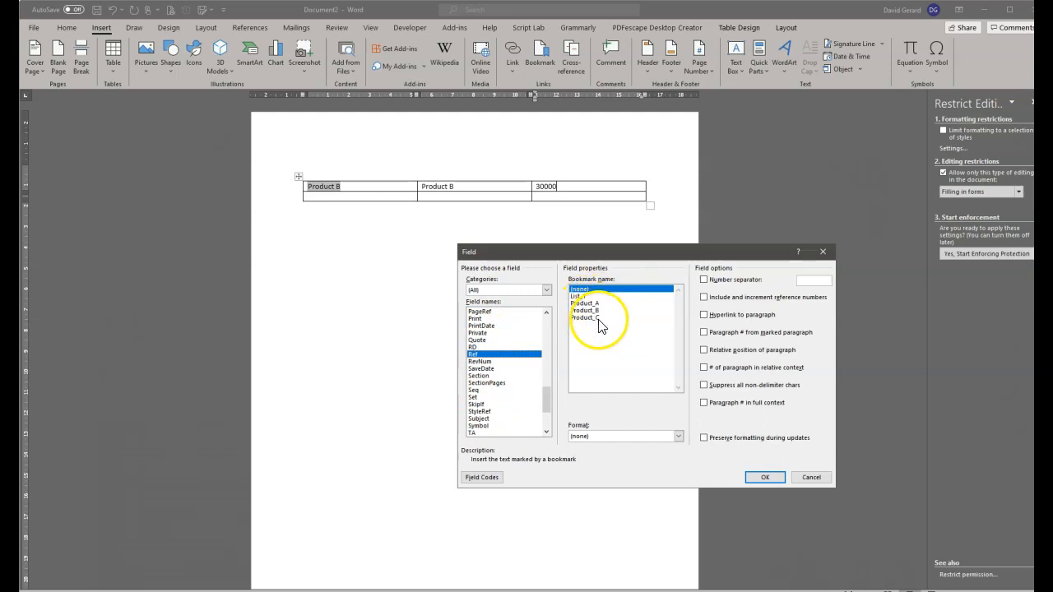
pyautogui.click(807, 478)
pyautogui.moveTo(563, 188); pyautogui.dragTo(535, 181)
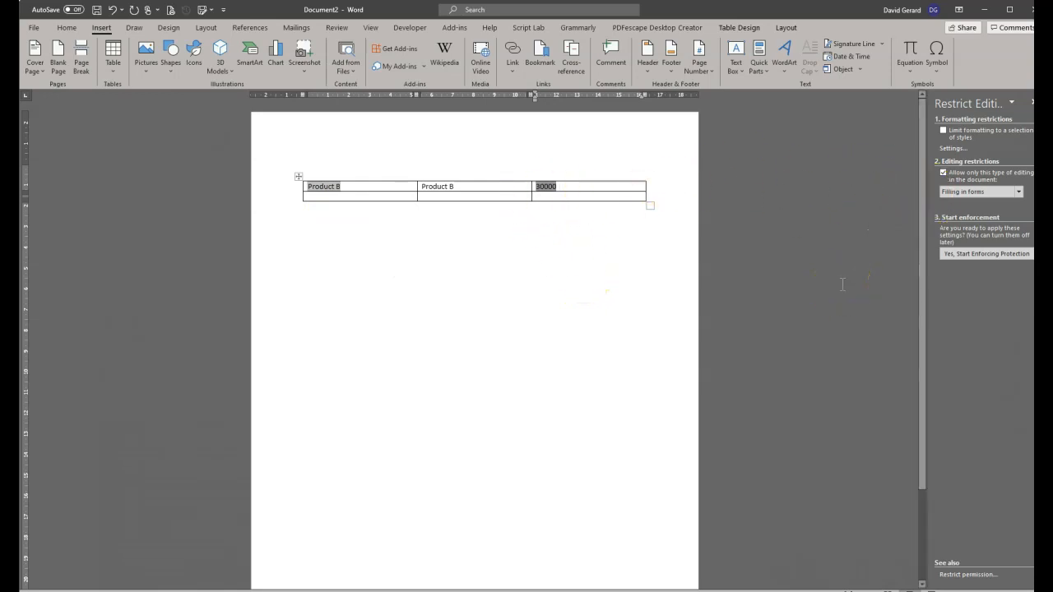
# Show all field codes and inspect the SET Product_C/A/B, FORMDROPDOWN and REF fields.
pyautogui.hotkey('alt', 'F9')
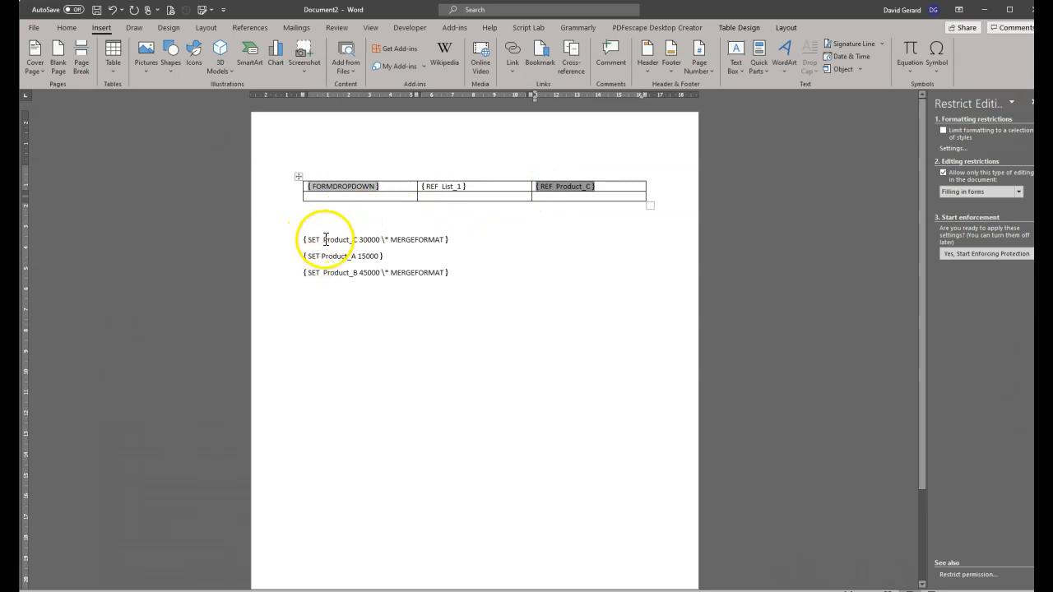
pyautogui.moveTo(322, 239); pyautogui.dragTo(362, 238)
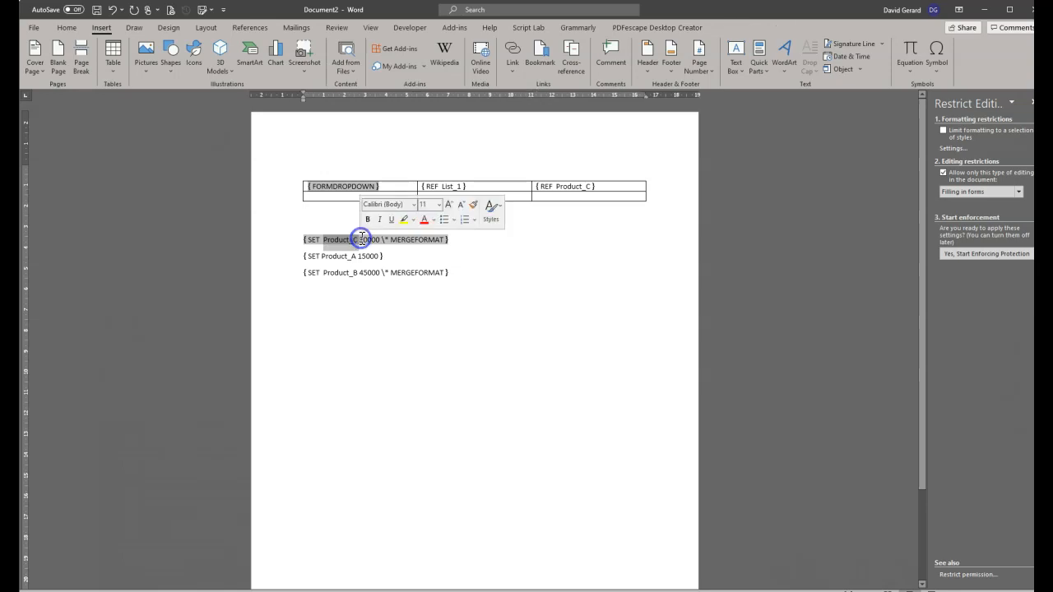
pyautogui.click(361, 238)
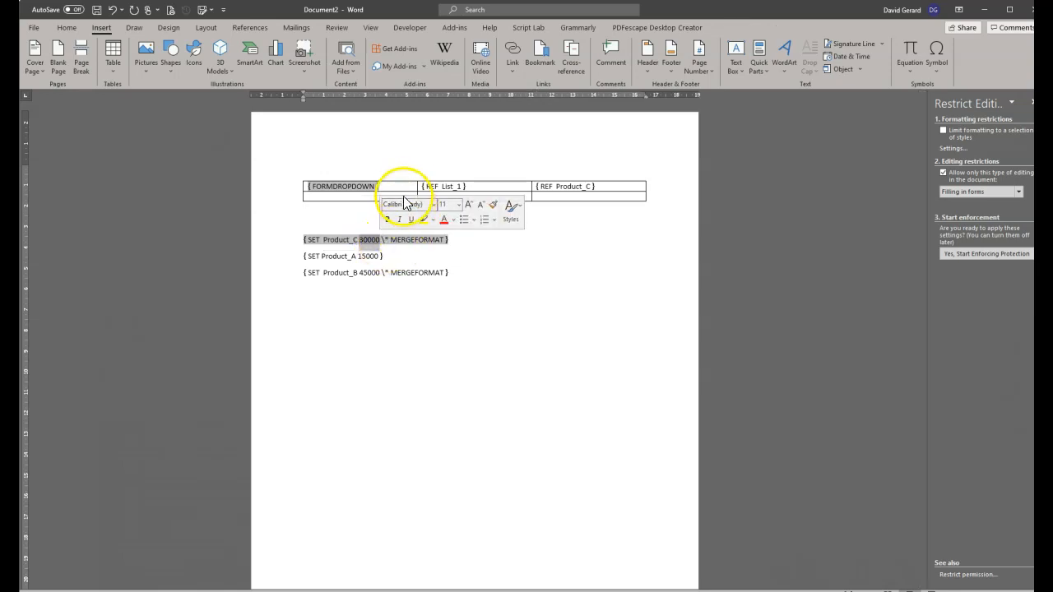
pyautogui.click(329, 181)
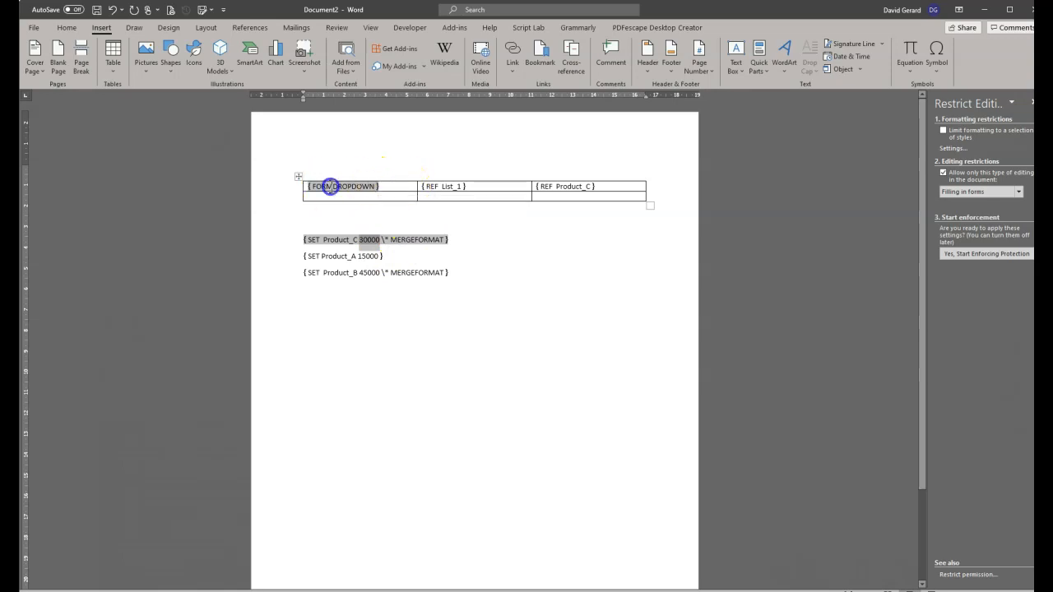
pyautogui.click(329, 255)
pyautogui.click(335, 239)
pyautogui.click(336, 273)
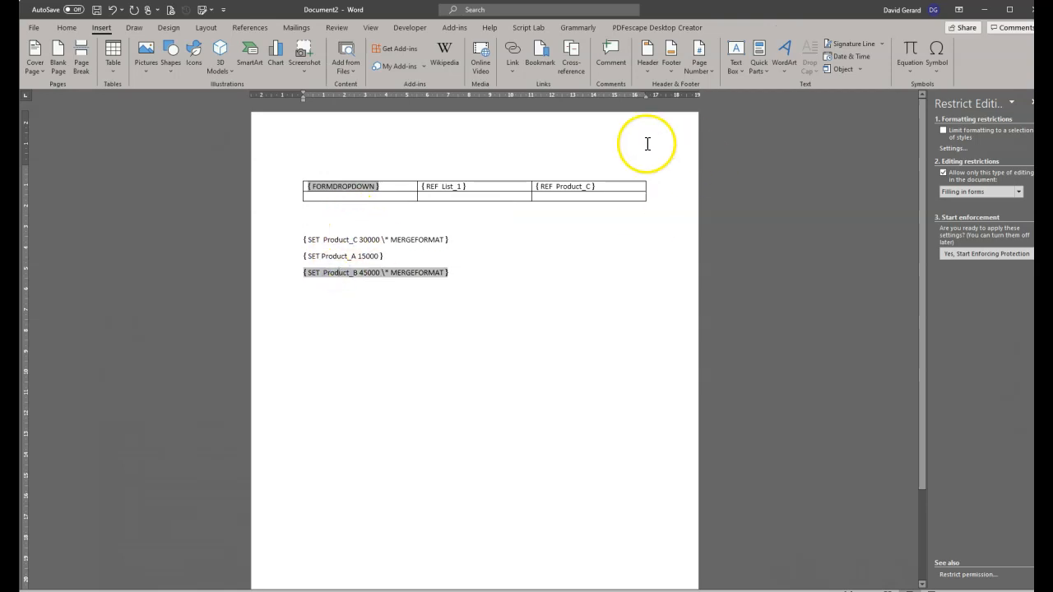
pyautogui.click(568, 186)
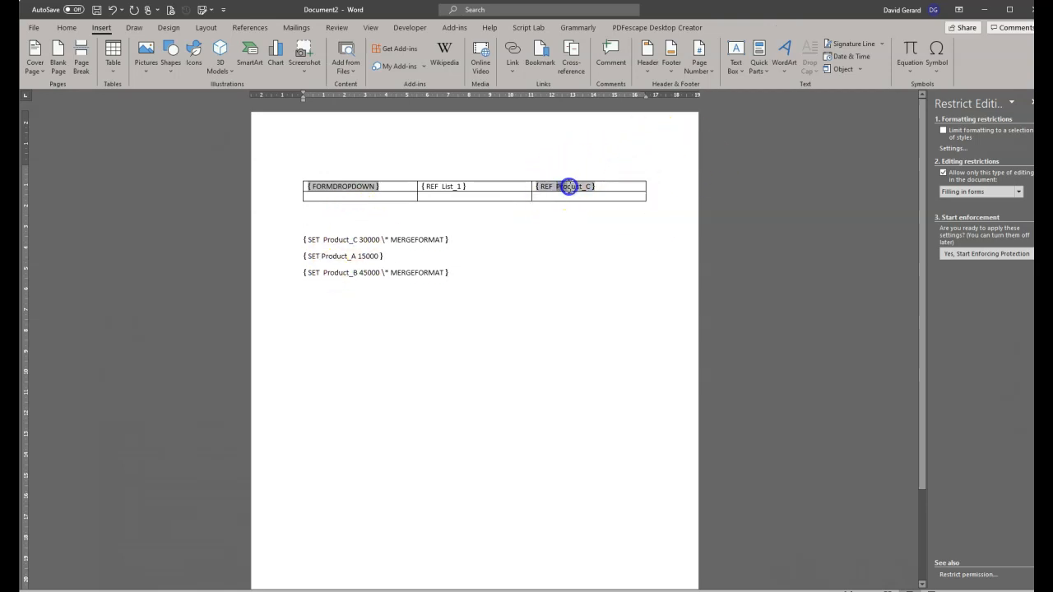
pyautogui.doubleClick(589, 185)
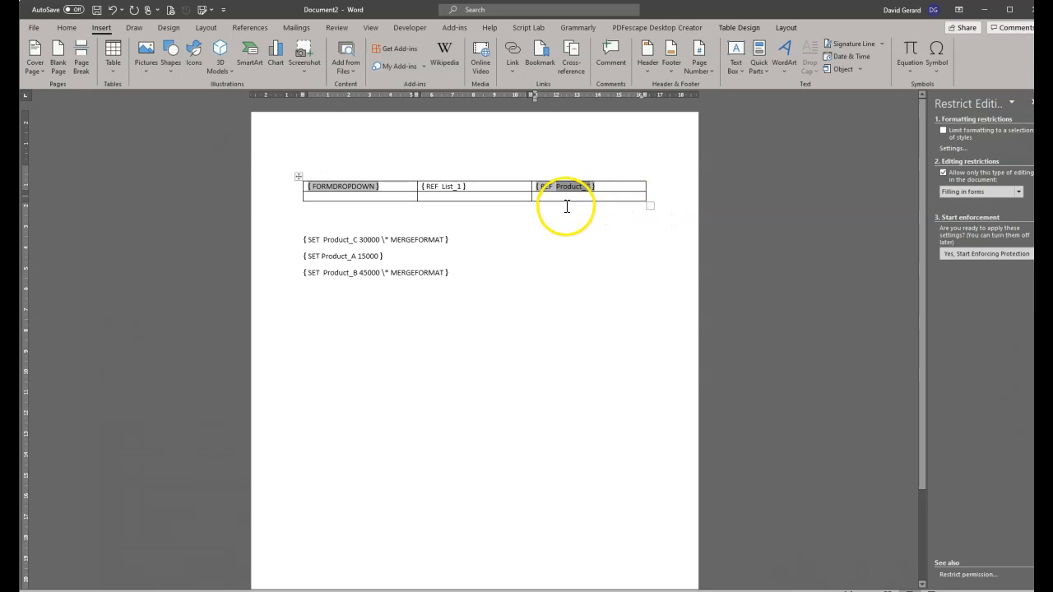
pyautogui.click(423, 187)
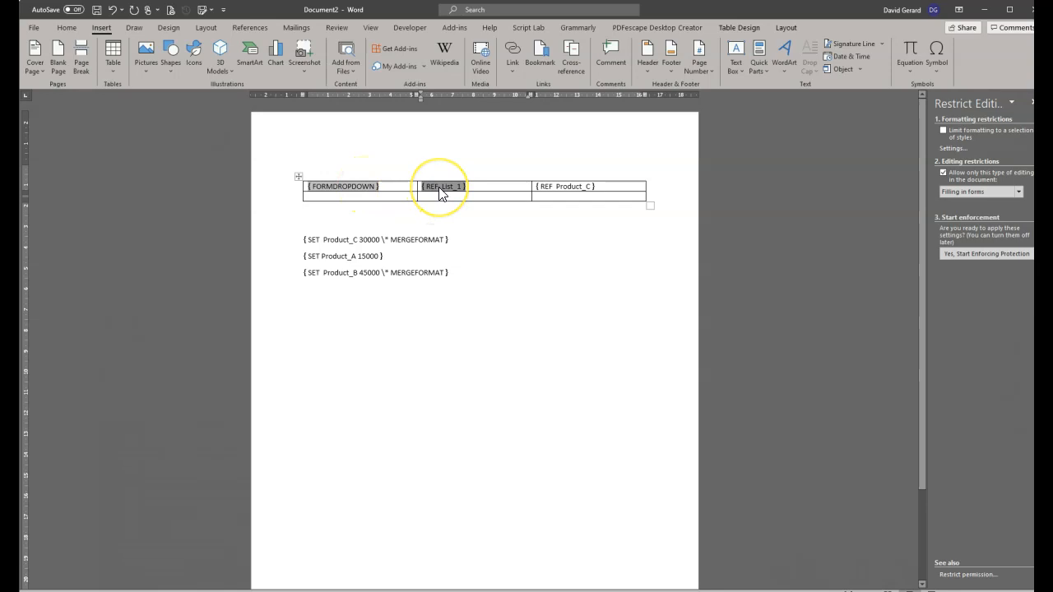
# Select the Product_C bookmark name inside the price cell's REF field.
pyautogui.click(558, 187)
pyautogui.moveTo(558, 187); pyautogui.dragTo(588, 185)
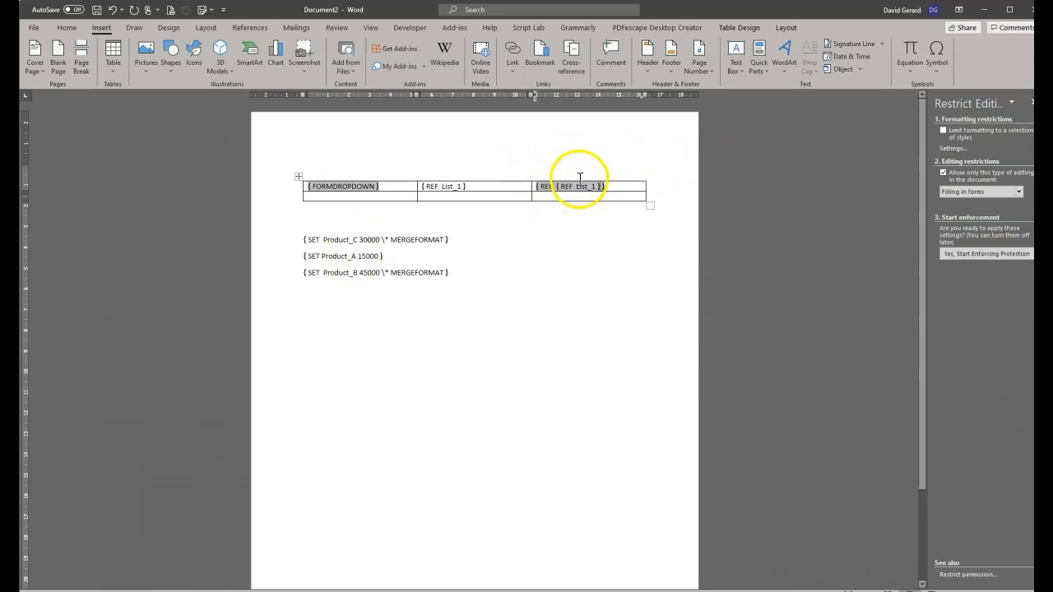
# Replace the drop-down's old Product A/B/C items with Product_A, Product_B and Product_C.
pyautogui.rightClick(324, 185)
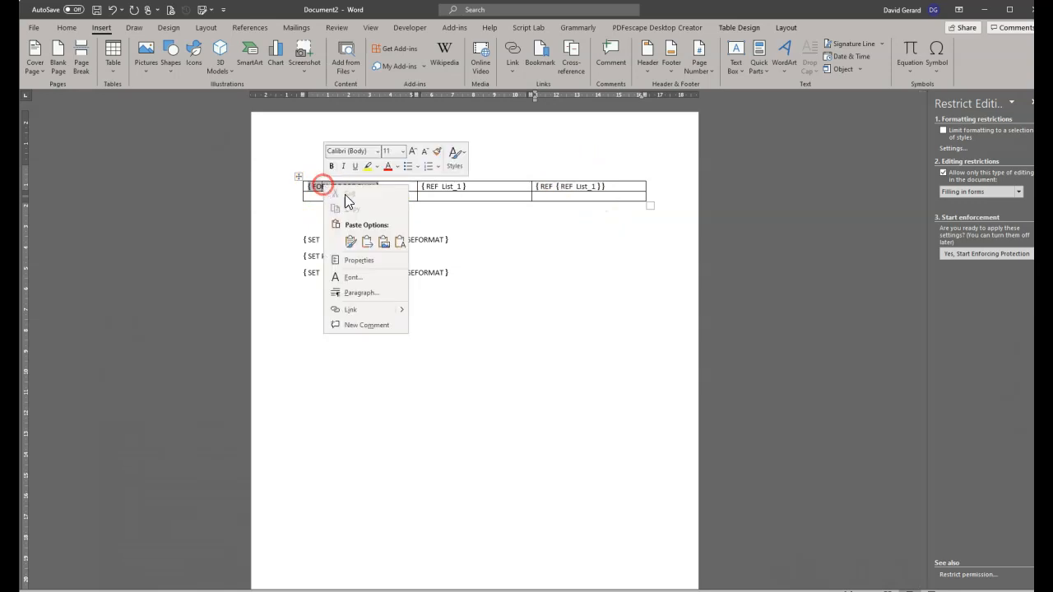
pyautogui.click(372, 267)
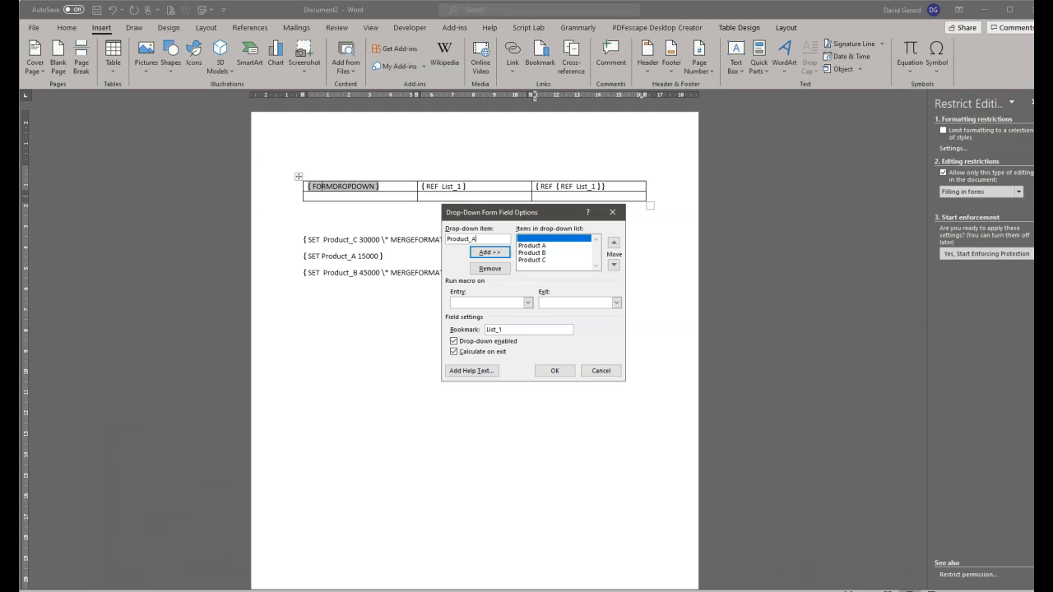
pyautogui.press('Return')
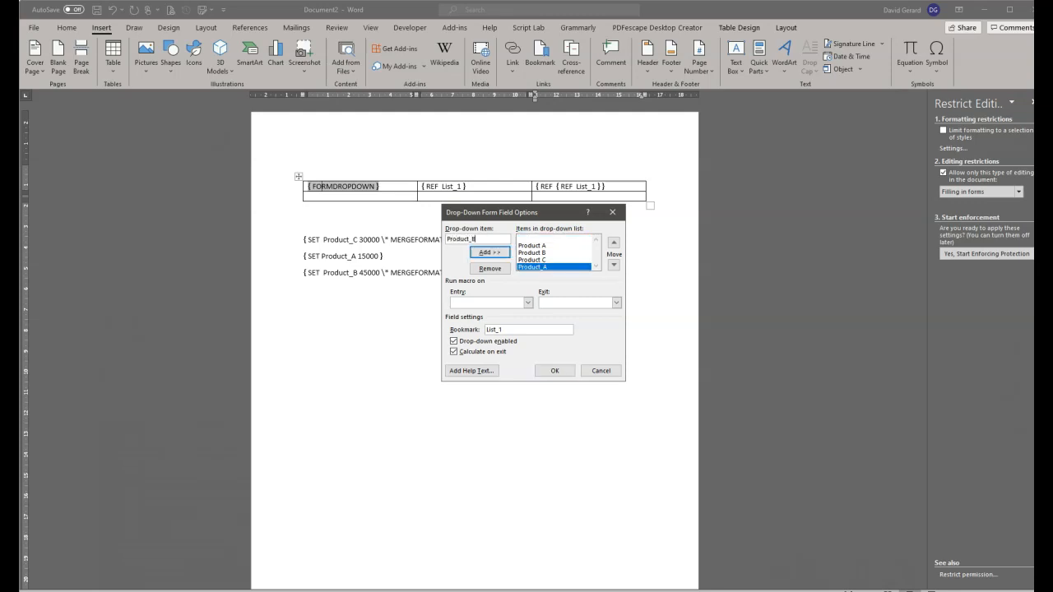
pyautogui.press('Return')
pyautogui.press('Return')
pyautogui.click(556, 246)
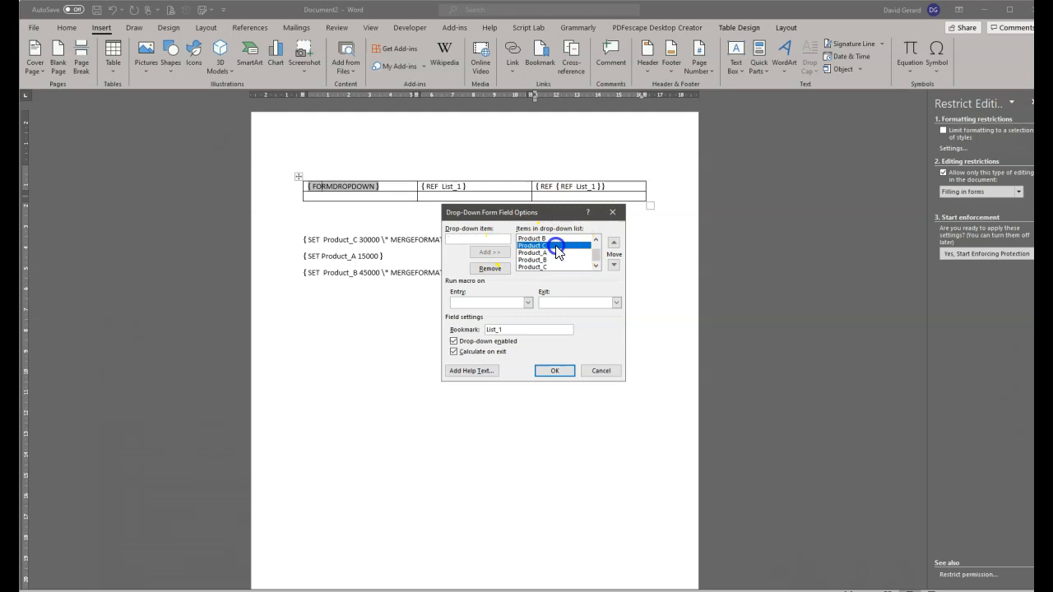
pyautogui.click(490, 268)
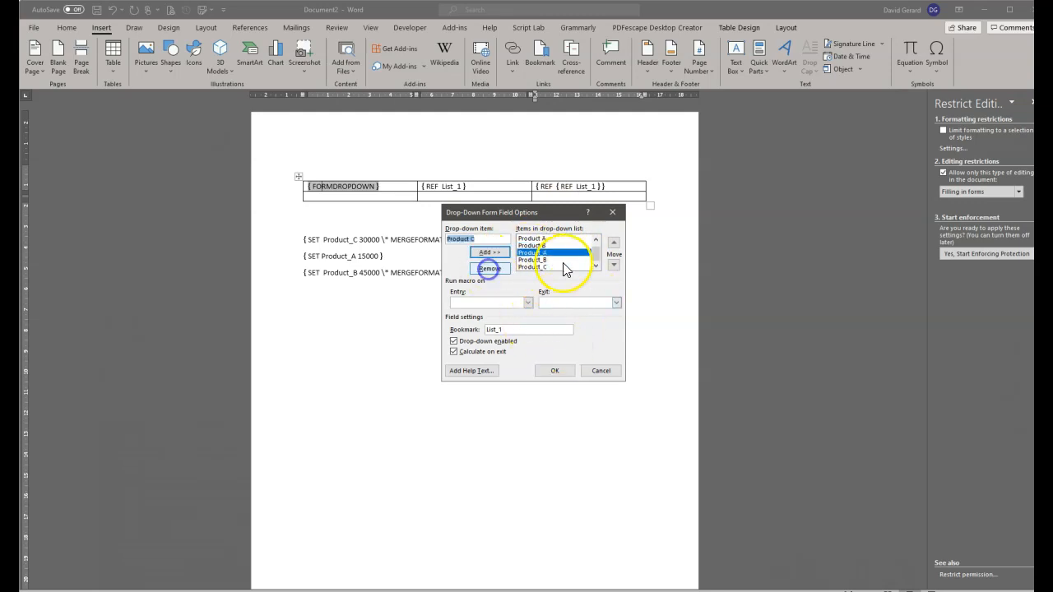
pyautogui.click(546, 237)
pyautogui.click(489, 270)
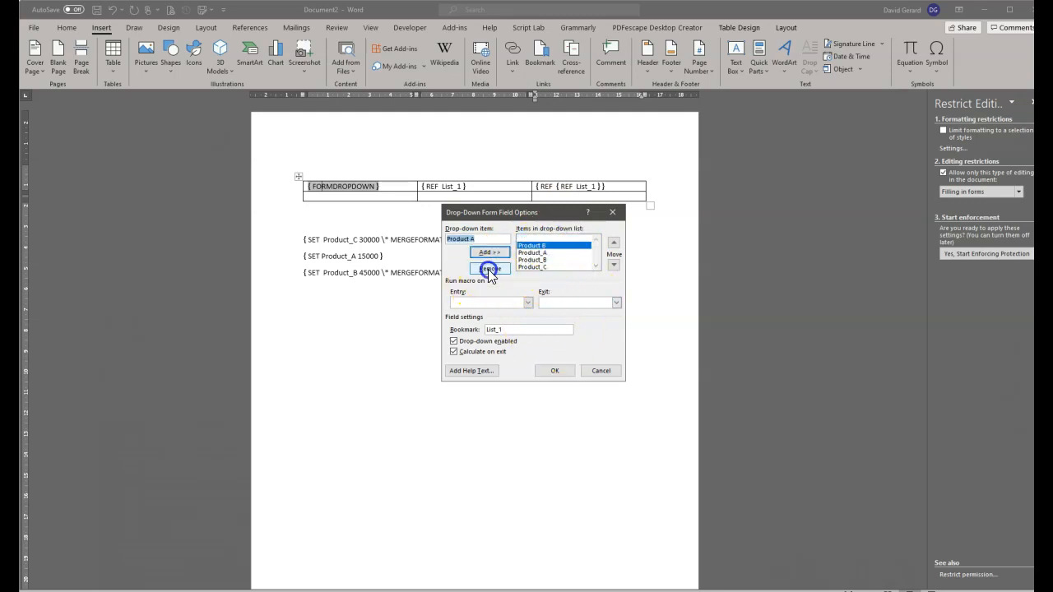
pyautogui.click(490, 269)
pyautogui.click(551, 239)
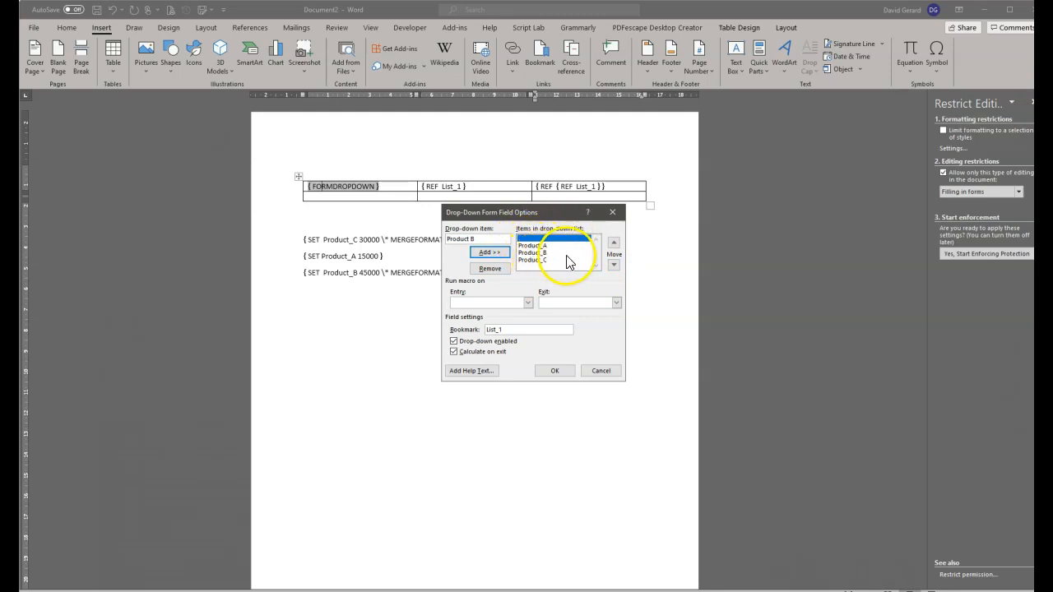
pyautogui.click(557, 371)
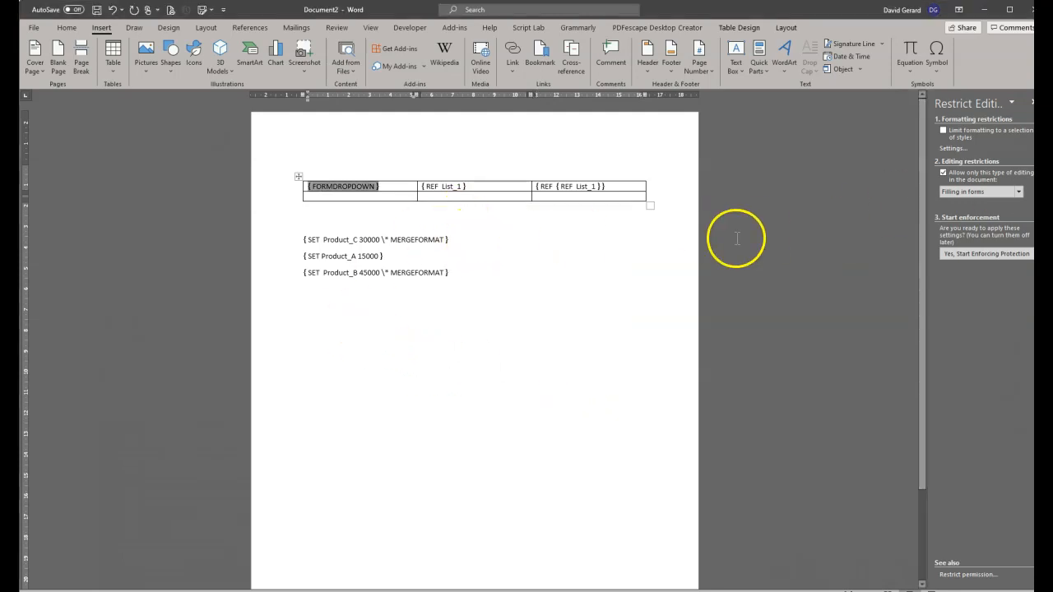
# Show field results and update every field in the document.
pyautogui.click(641, 225)
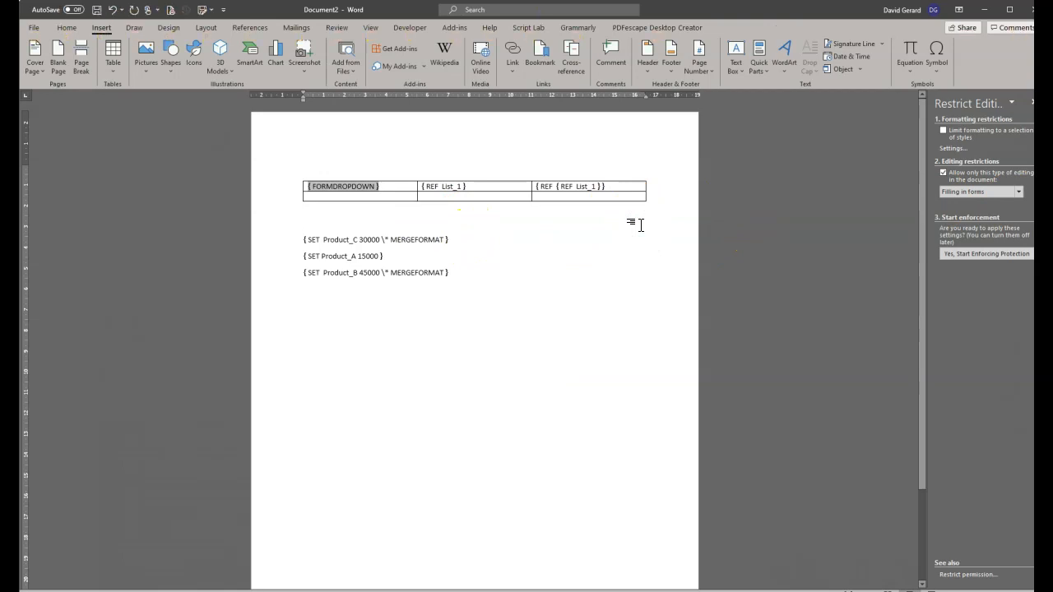
pyautogui.hotkey('alt', 'F9')
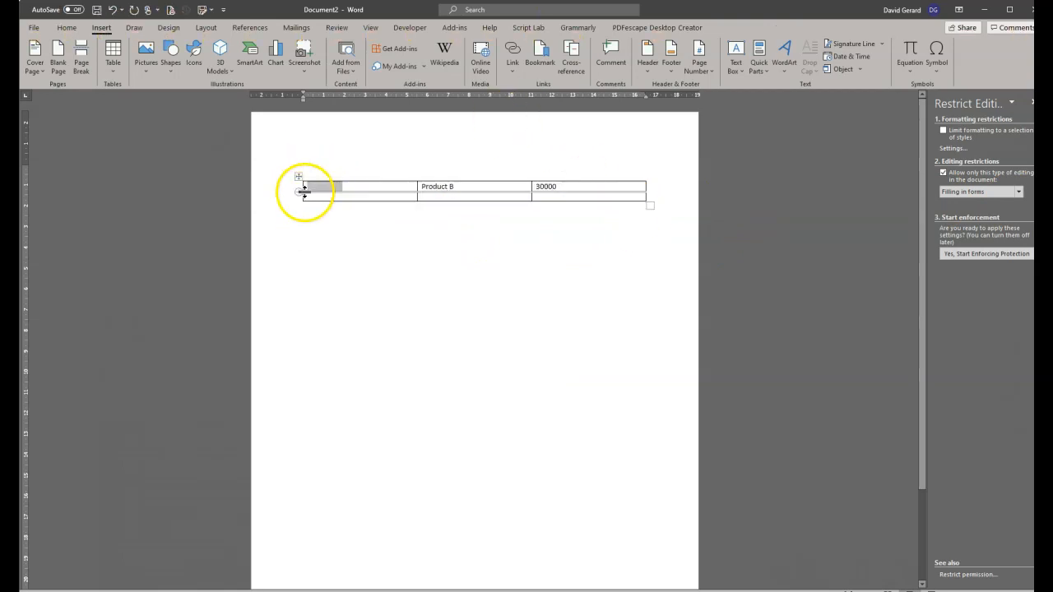
pyautogui.hotkey('ctrl', 'a')
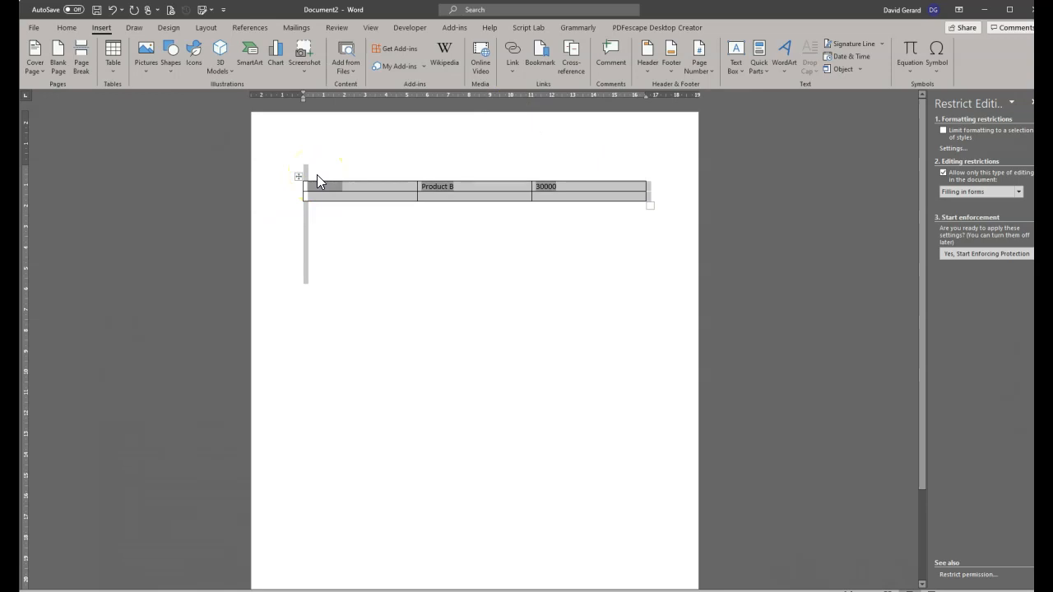
pyautogui.press('F9')
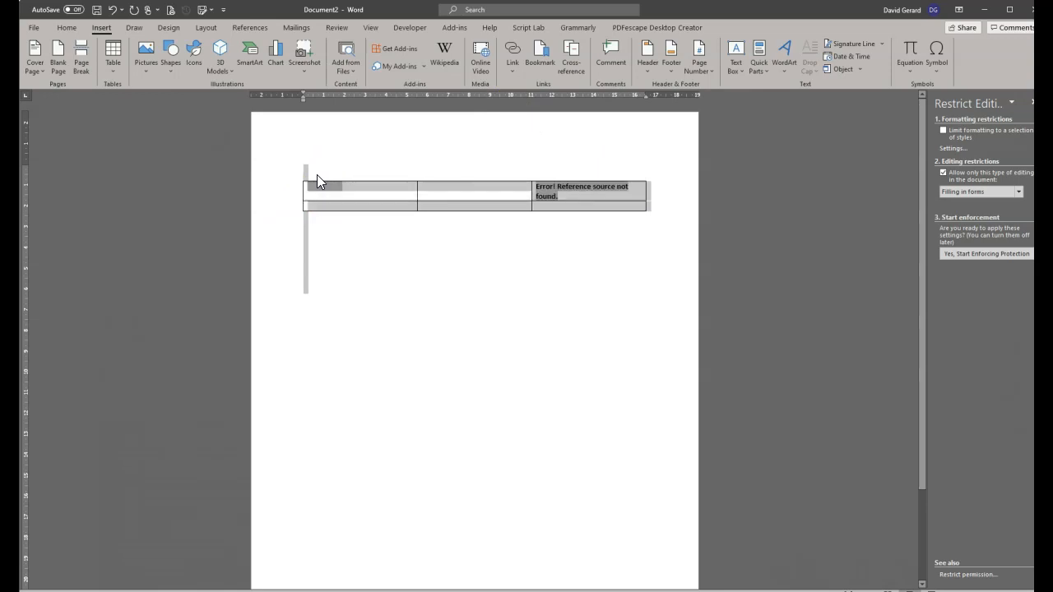
# Inspect the table cells, including the cost cell's 'Error! Reference source not found.' result.
pyautogui.click(546, 214)
pyautogui.click(549, 191)
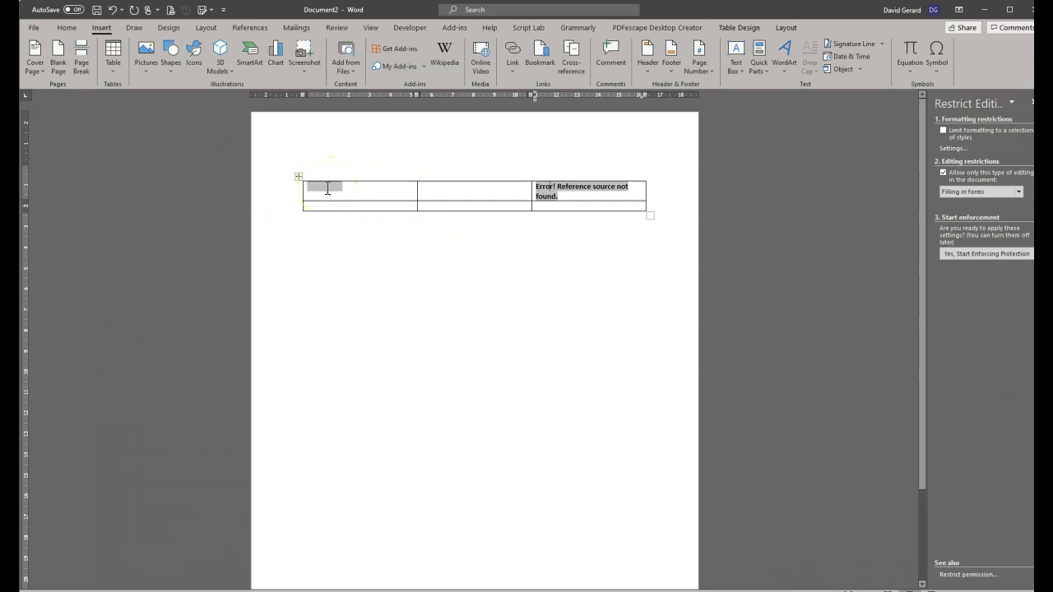
pyautogui.moveTo(464, 189); pyautogui.dragTo(421, 187)
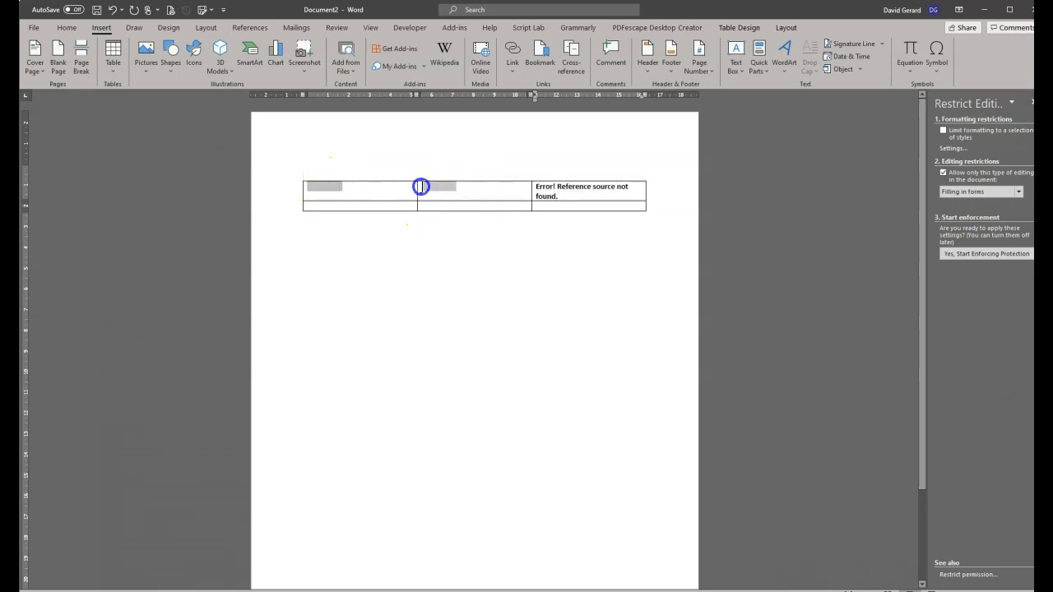
pyautogui.click(571, 196)
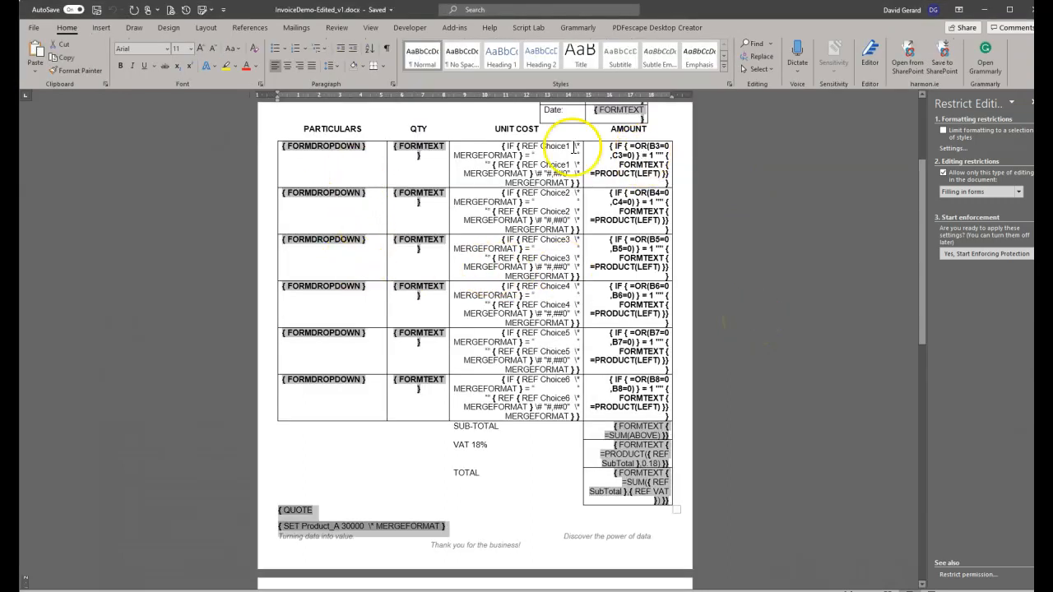
# Inspect the invoice template's first Unit Cost field and its nested REF Choice1 field.
pyautogui.click(504, 146)
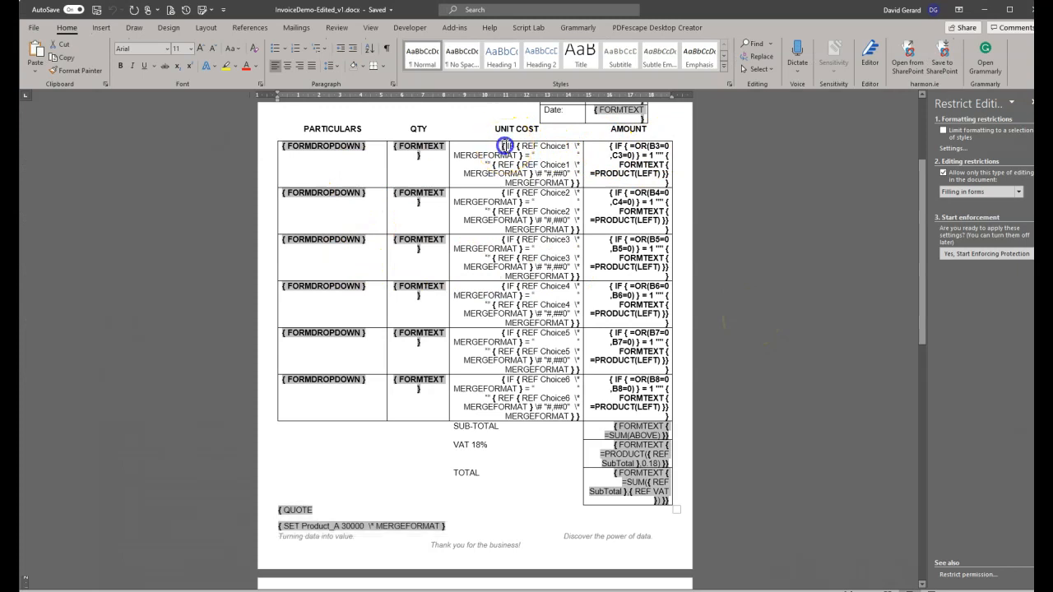
pyautogui.click(531, 156)
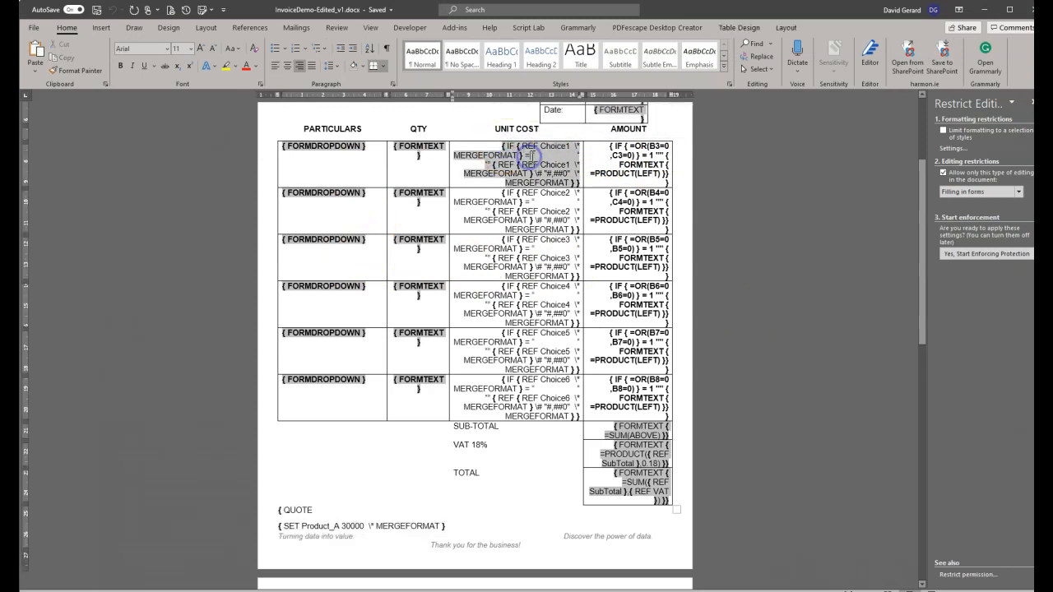
pyautogui.click(578, 154)
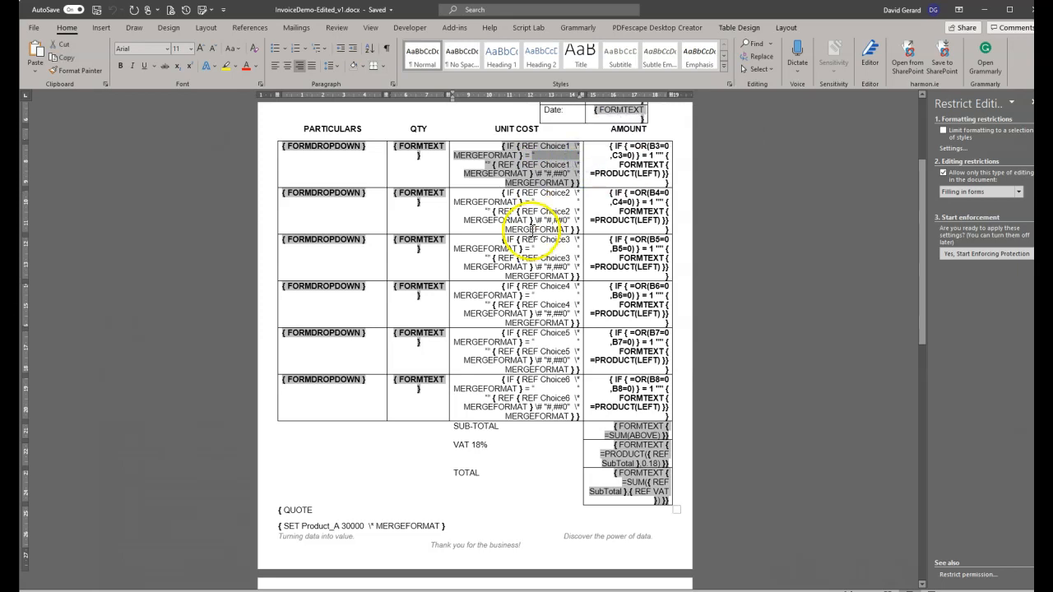
pyautogui.click(490, 164)
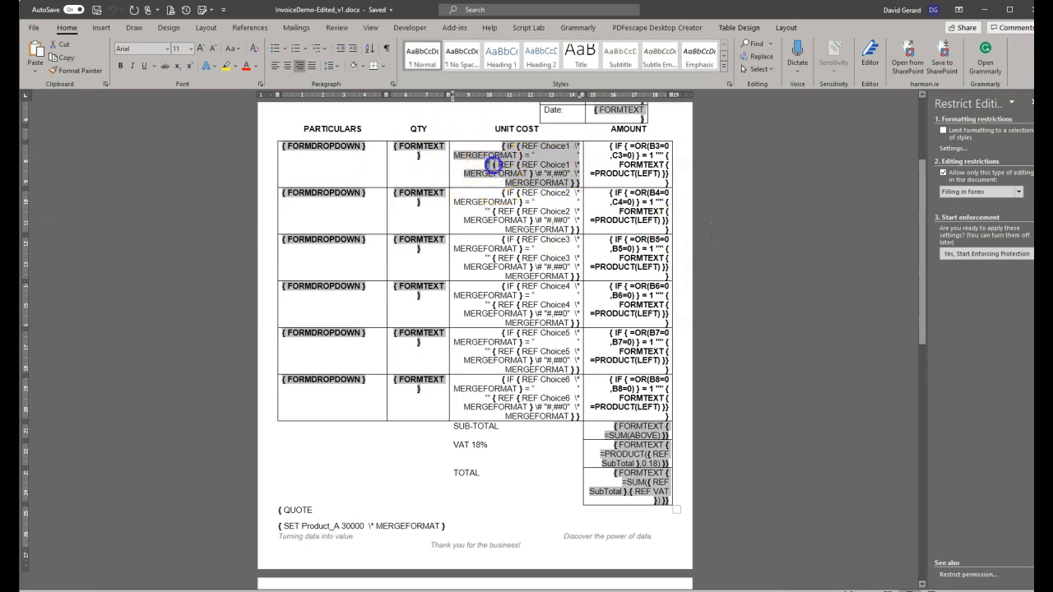
pyautogui.click(527, 165)
pyautogui.moveTo(546, 167); pyautogui.dragTo(566, 167)
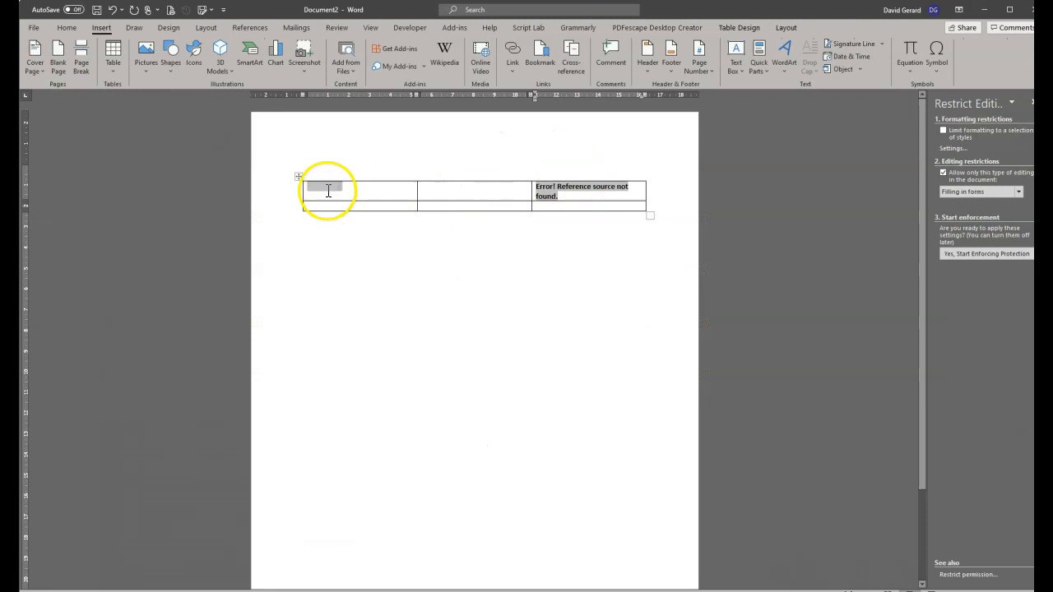
# Enforce form protection without a password and choose Product_A in the drop-down.
pyautogui.click(987, 254)
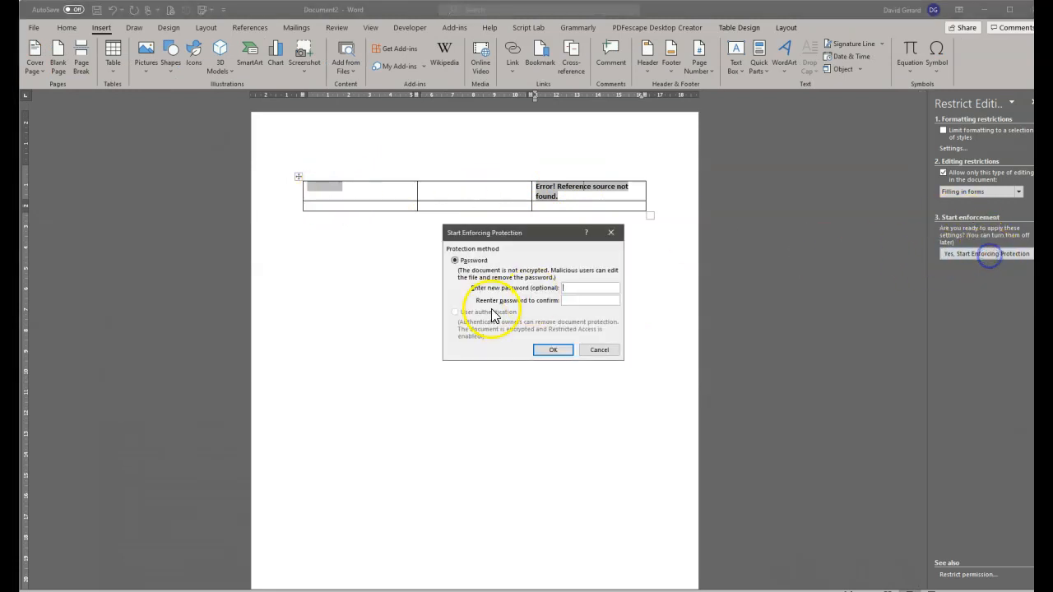
pyautogui.click(554, 350)
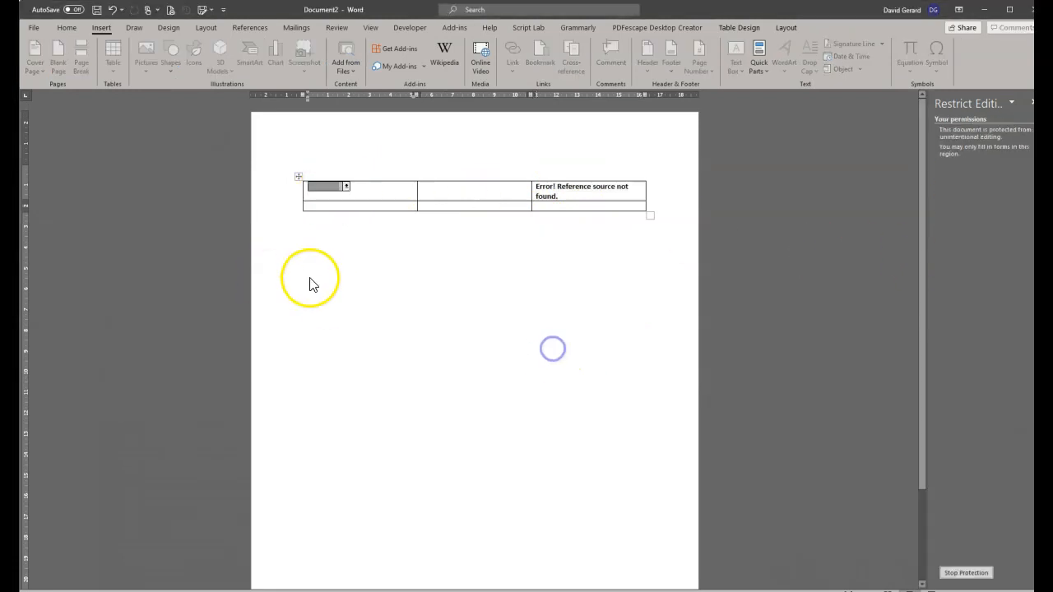
pyautogui.click(347, 187)
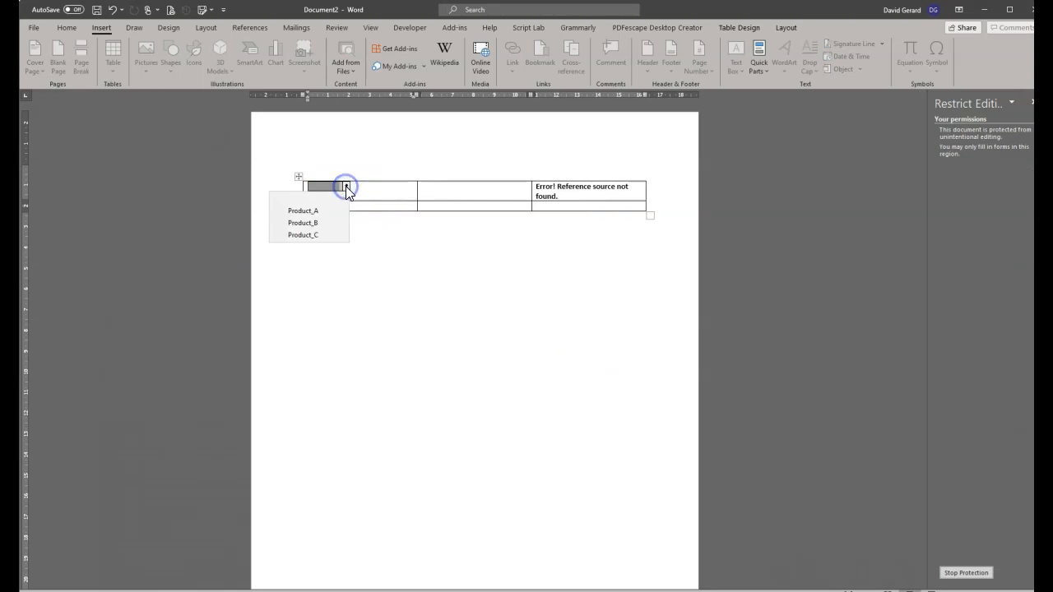
pyautogui.click(298, 211)
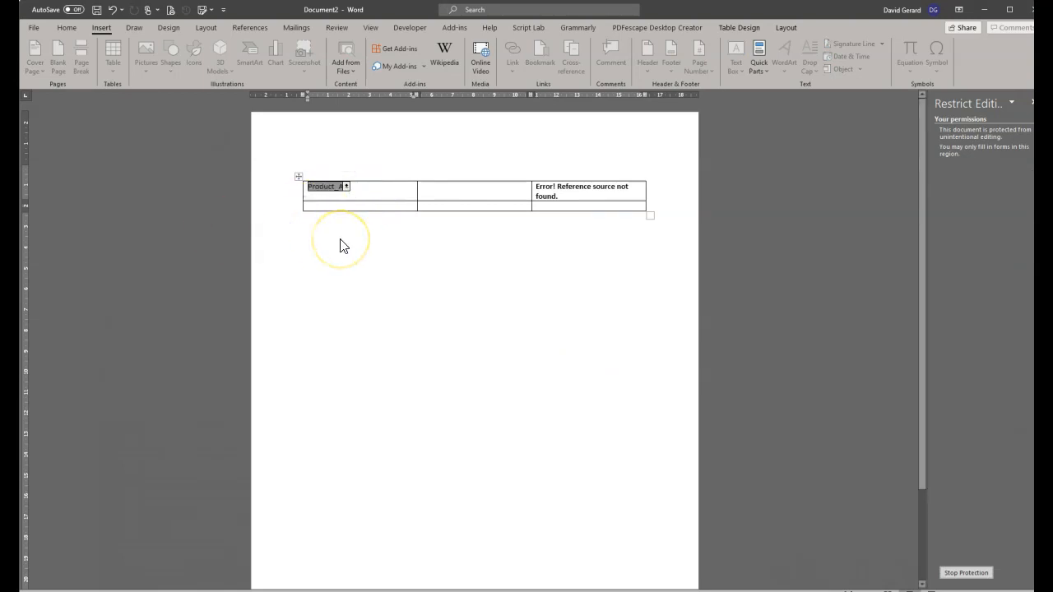
pyautogui.press('Tab')
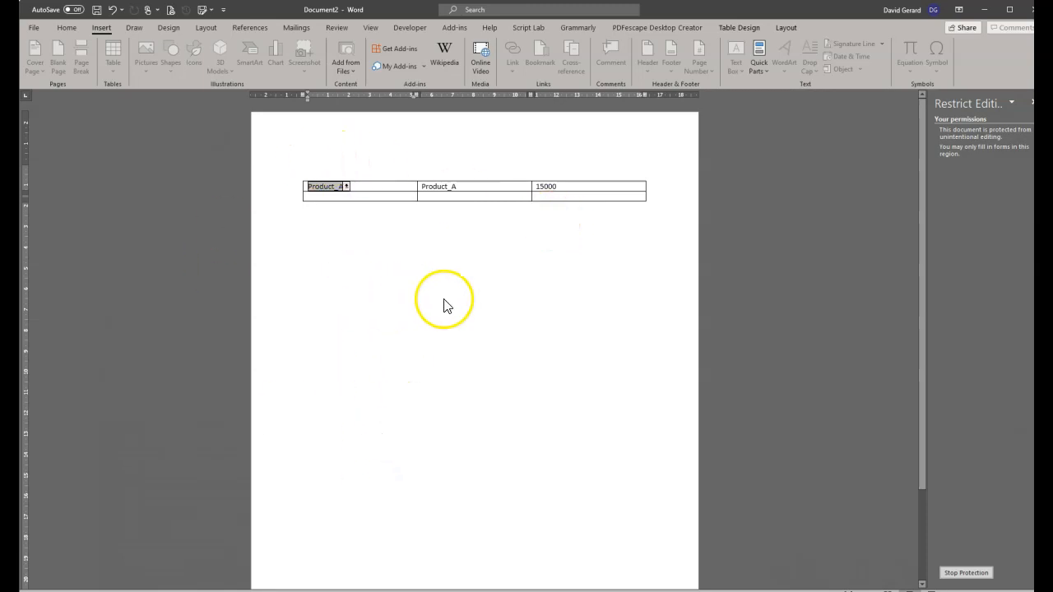
# Switch the drop-down to Product_B, then Product_C, confirming the 30000 unit cost.
pyautogui.click(345, 187)
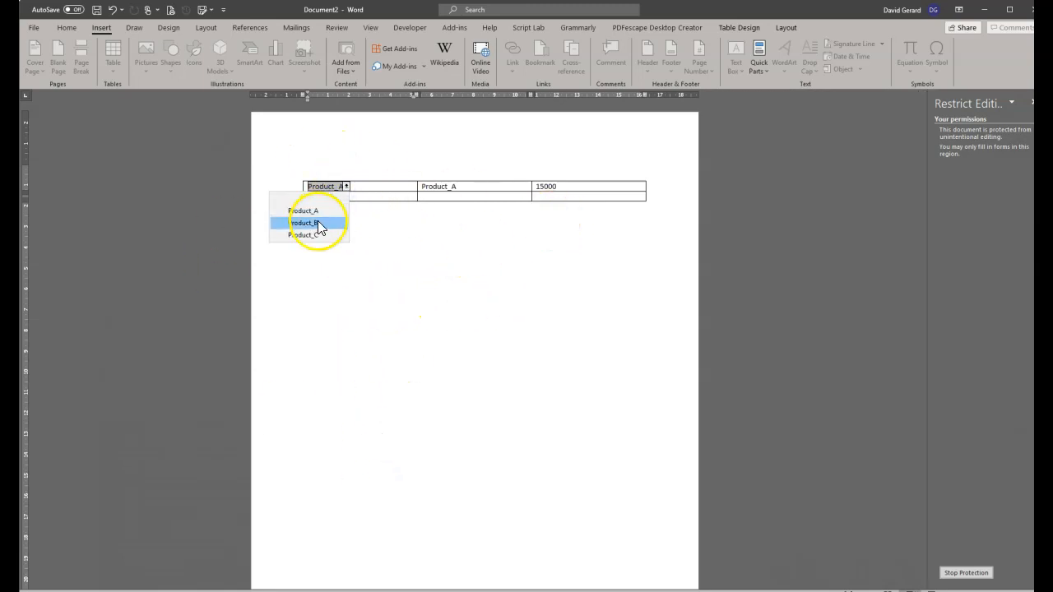
pyautogui.click(318, 223)
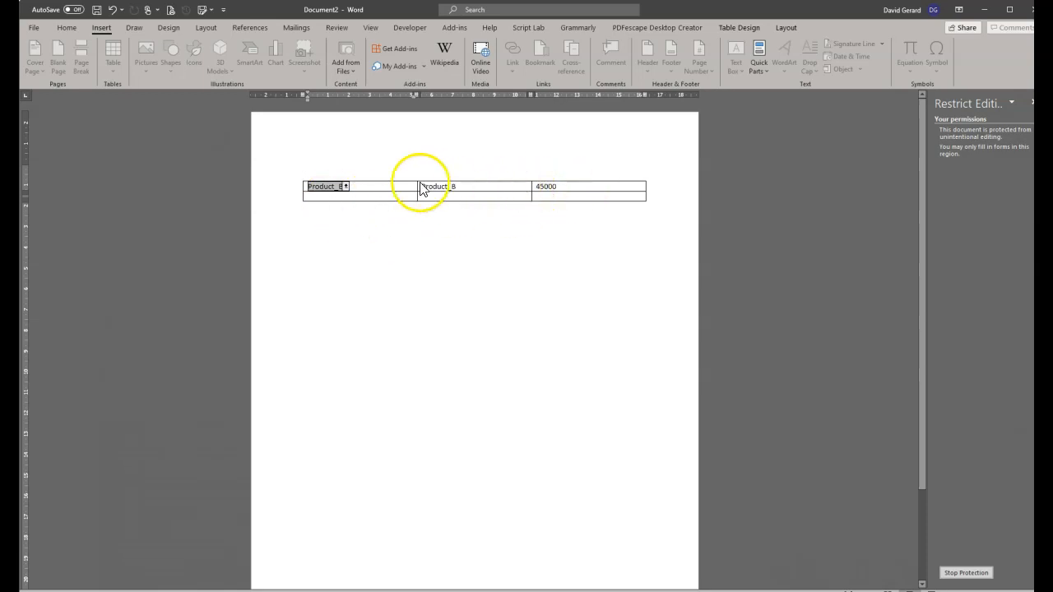
pyautogui.click(346, 186)
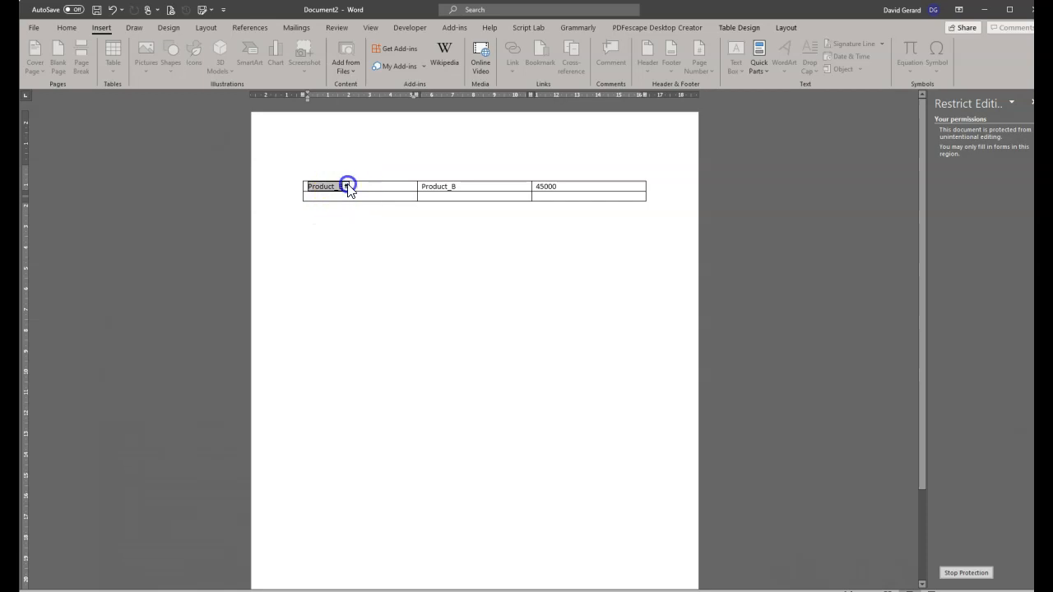
pyautogui.click(332, 238)
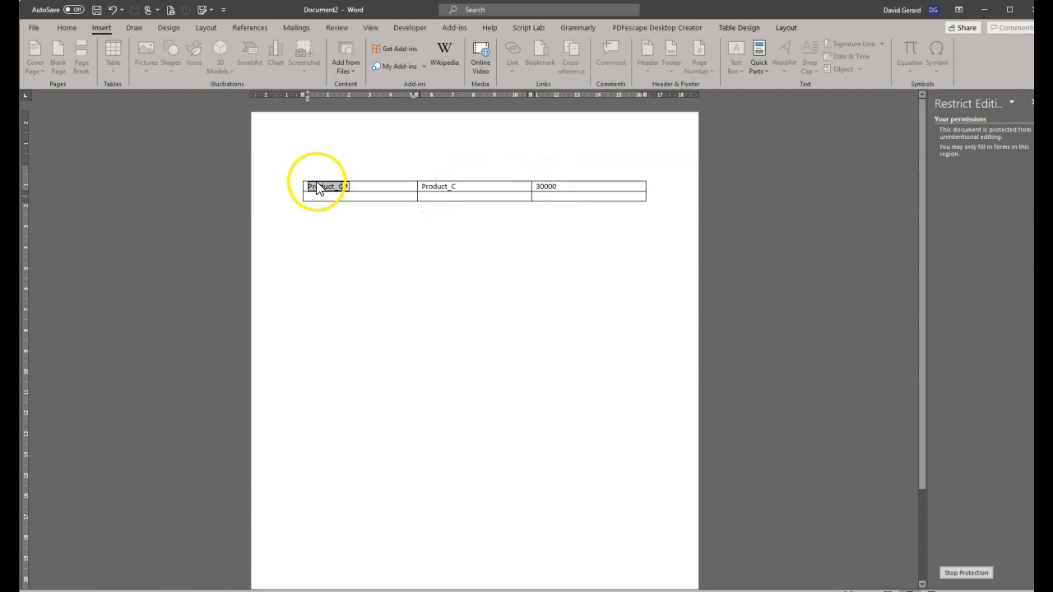
pyautogui.click(550, 193)
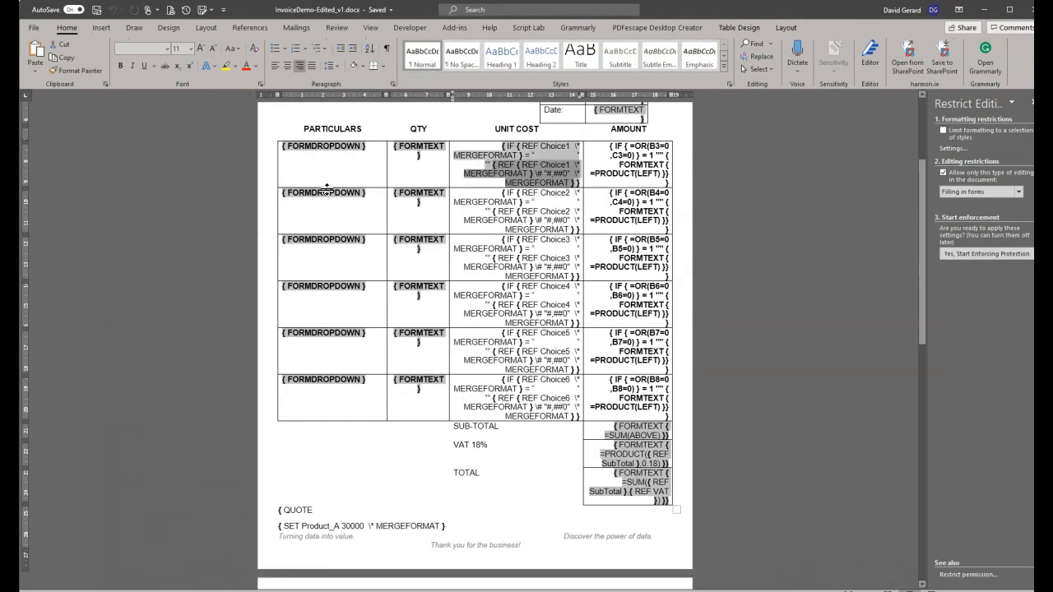
# Inspect the first Unit Cost field code's nested REF Choice lookups, then return to Document2.
pyautogui.click(557, 171)
pyautogui.click(515, 144)
pyautogui.click(525, 168)
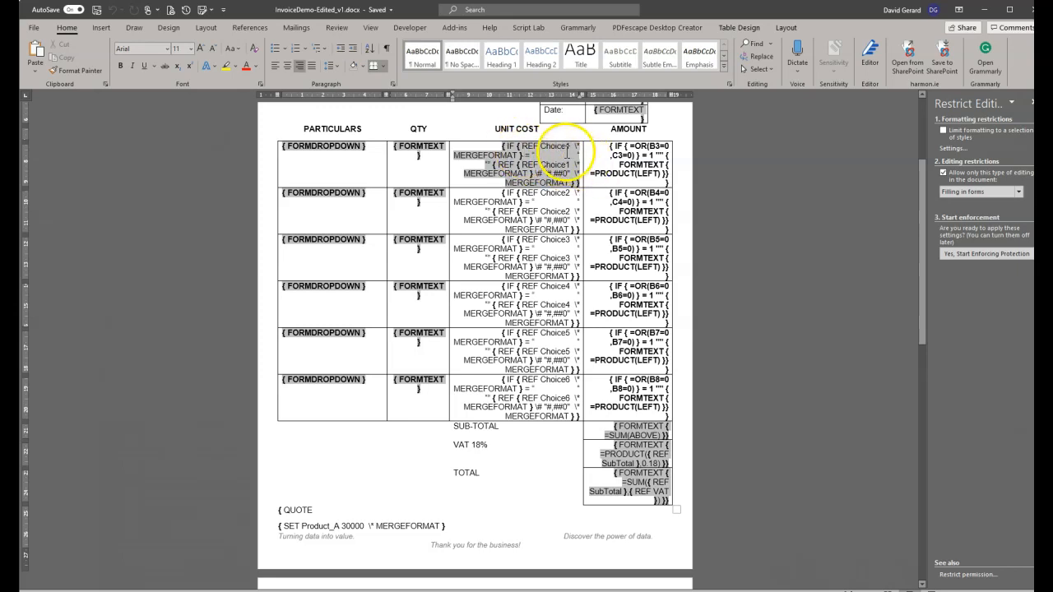
pyautogui.click(543, 172)
pyautogui.moveTo(571, 173); pyautogui.dragTo(571, 174)
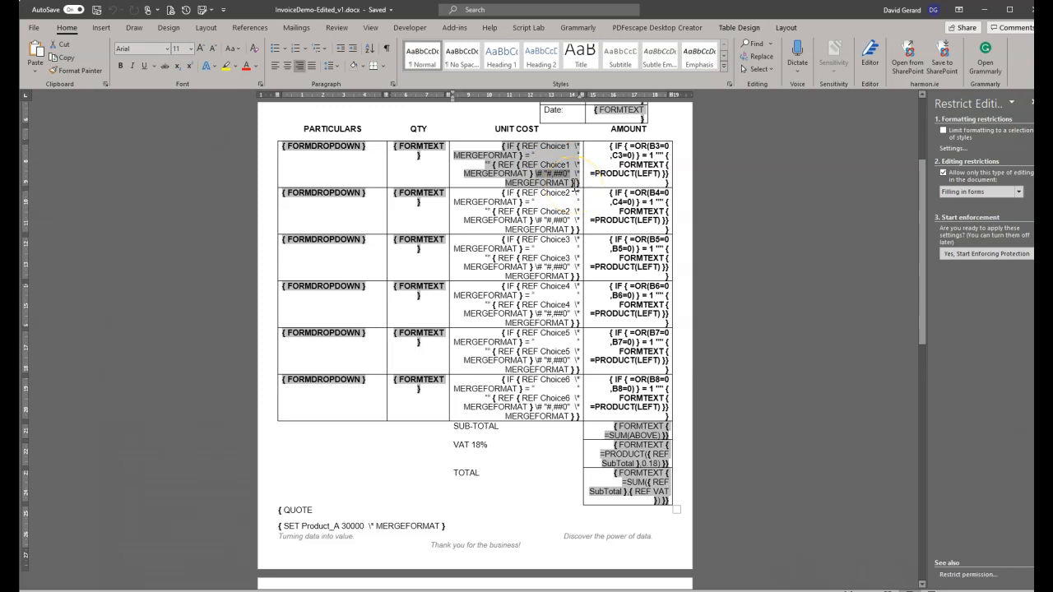
pyautogui.hotkey('alt', 'Tab')
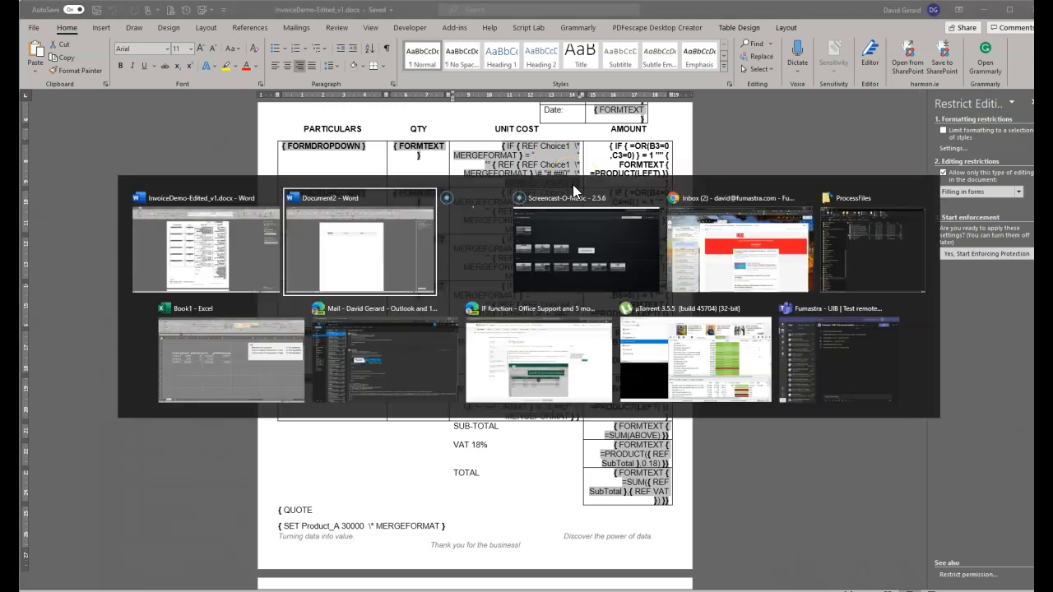